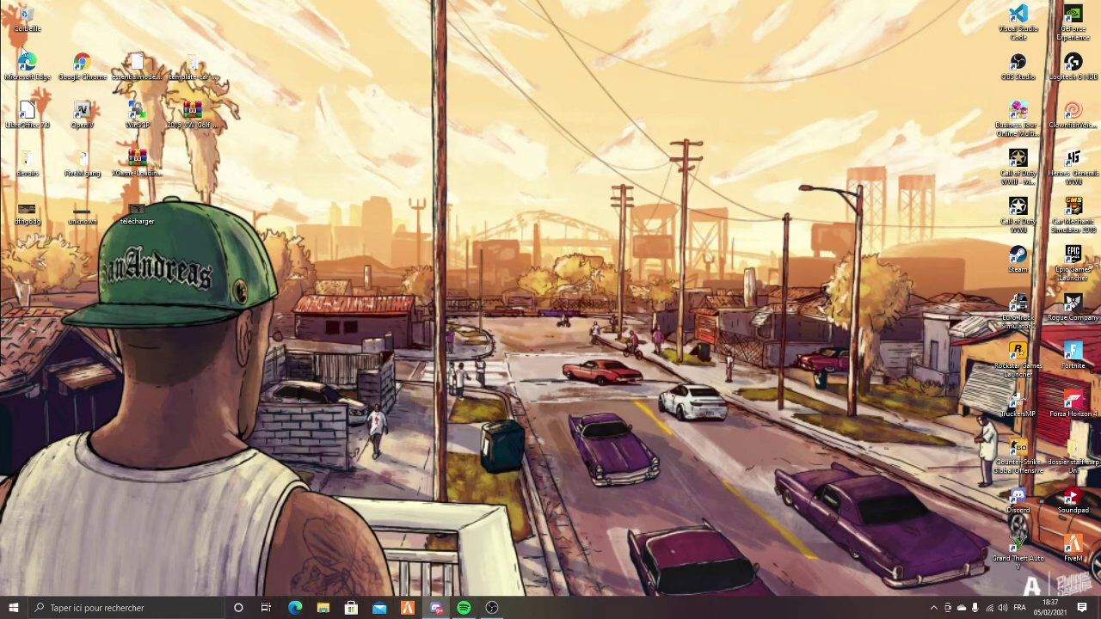
- Open Google Chrome, search the web for "gta 5 mods" and open the GTA5-Mods.com site
{"action": "double_click", "coordinate": [79, 66]}
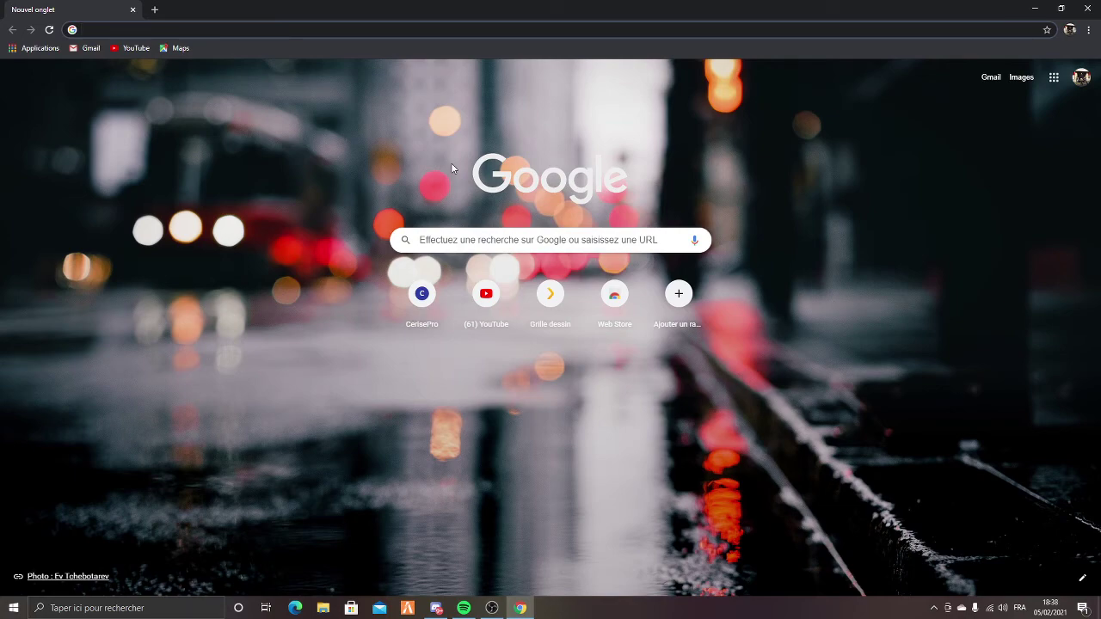
{"action": "type", "text": "gta "}
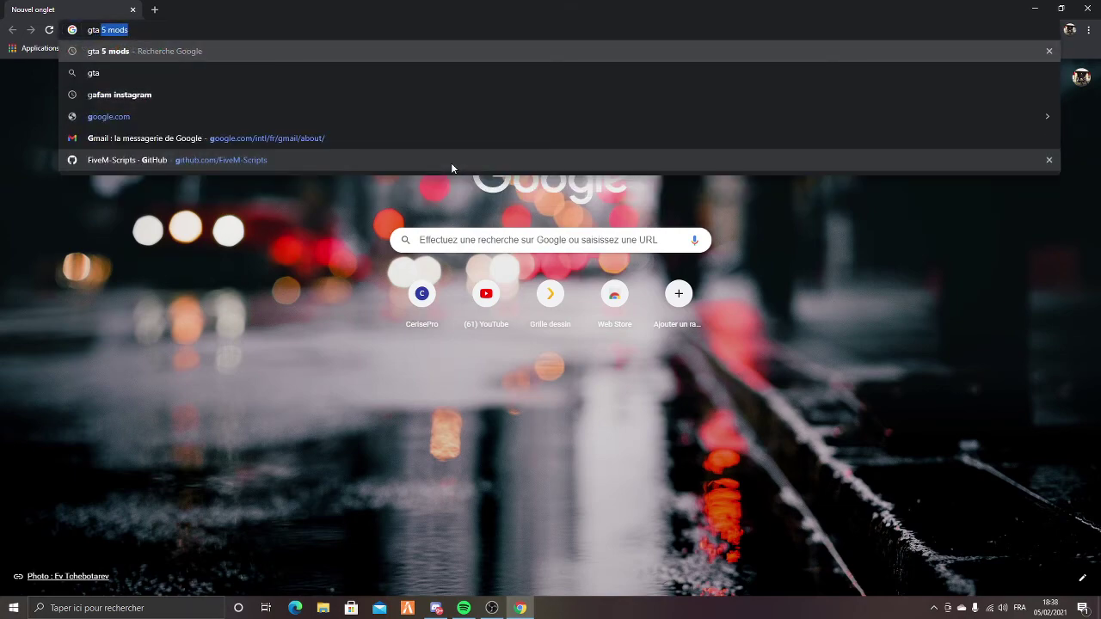
{"action": "type", "text": "5 mods"}
{"action": "key", "text": "Return"}
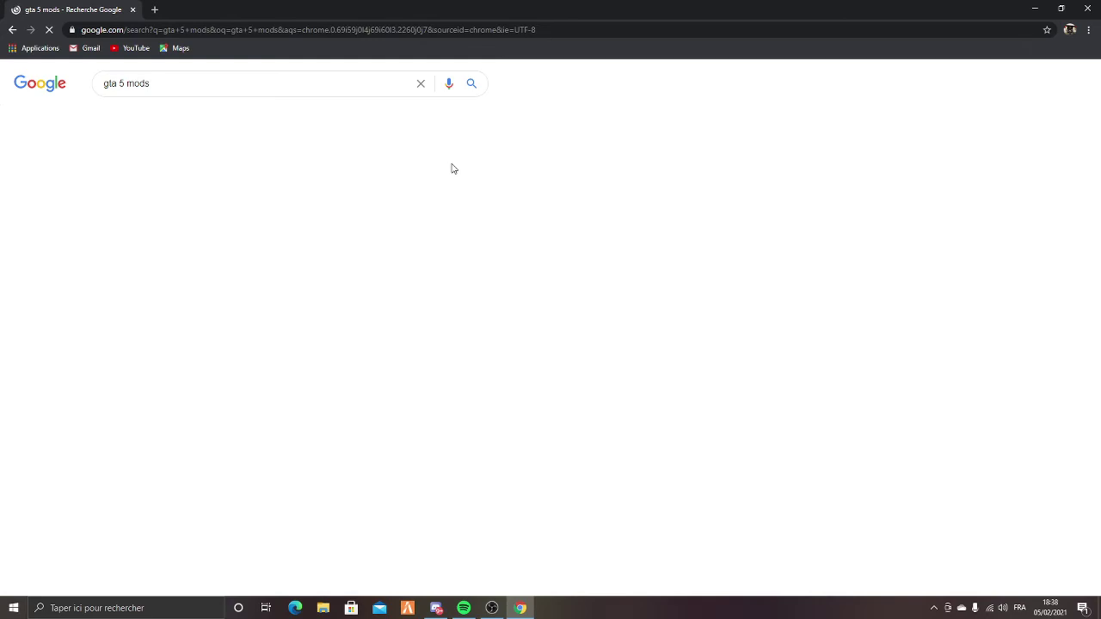
{"action": "left_click", "coordinate": [215, 180]}
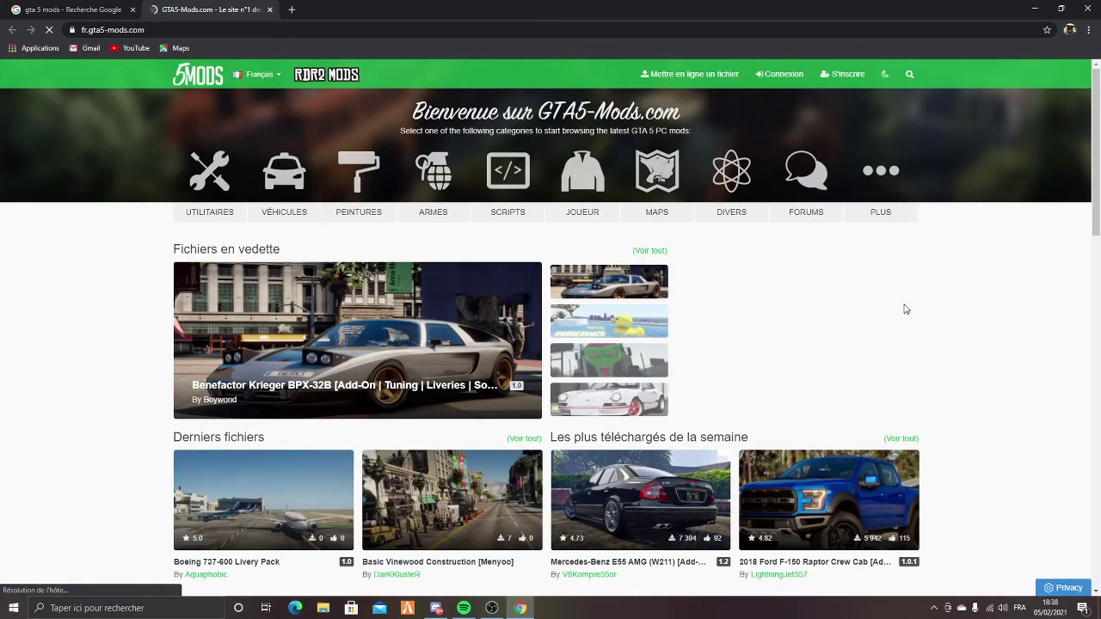
- Show the site's vehicle mods (Véhicules) and filter them by the Add-On and Voiture tags
{"action": "scroll", "coordinate": [905, 309], "scroll_direction": "down", "scroll_amount": 1}
{"action": "scroll", "coordinate": [895, 305], "scroll_direction": "down", "scroll_amount": 1}
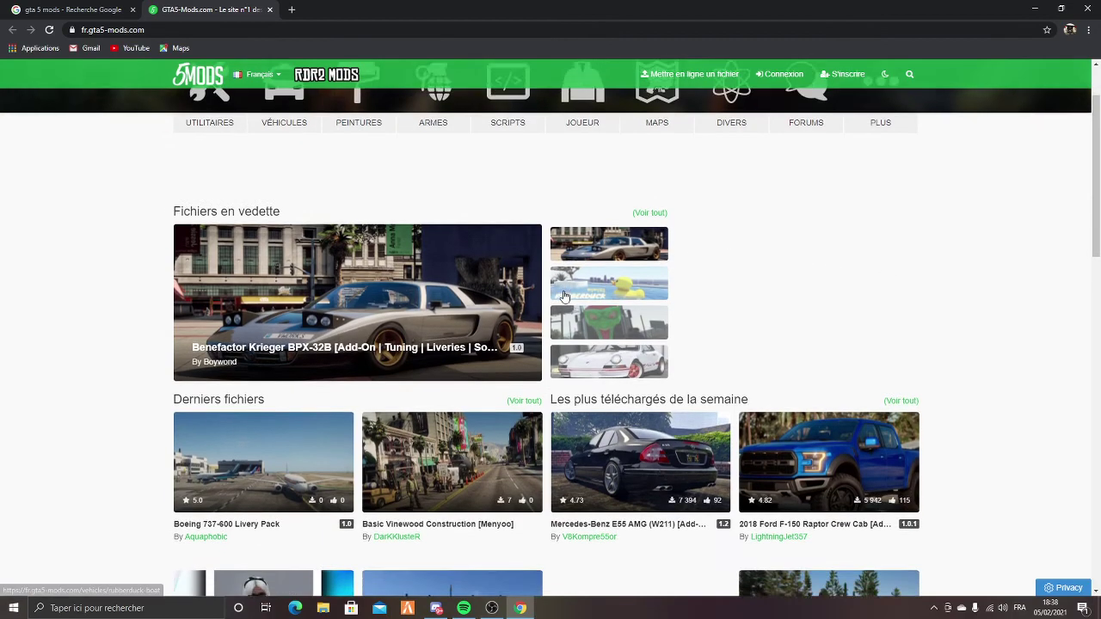
{"action": "scroll", "coordinate": [365, 222], "scroll_direction": "up", "scroll_amount": 2}
{"action": "left_click", "coordinate": [302, 212]}
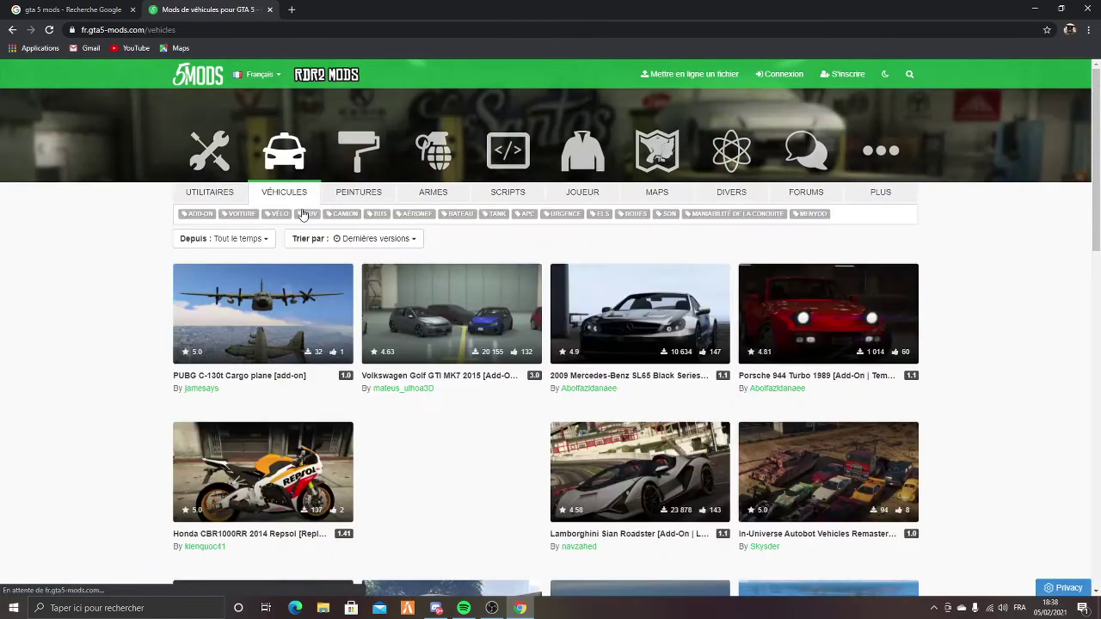
{"action": "left_click", "coordinate": [198, 214]}
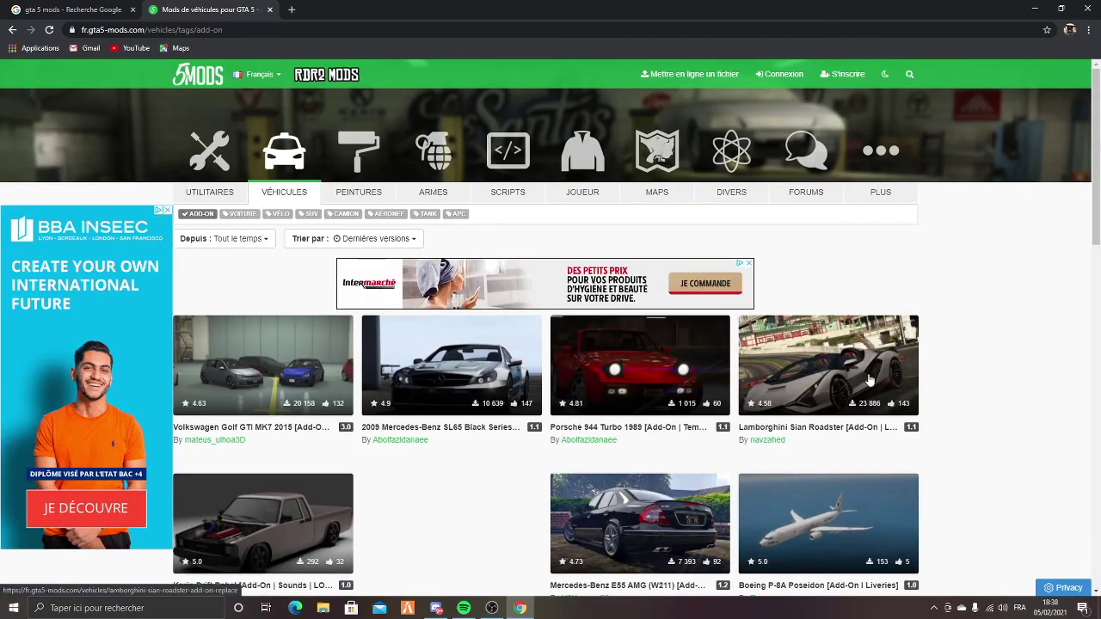
{"action": "left_click", "coordinate": [246, 215]}
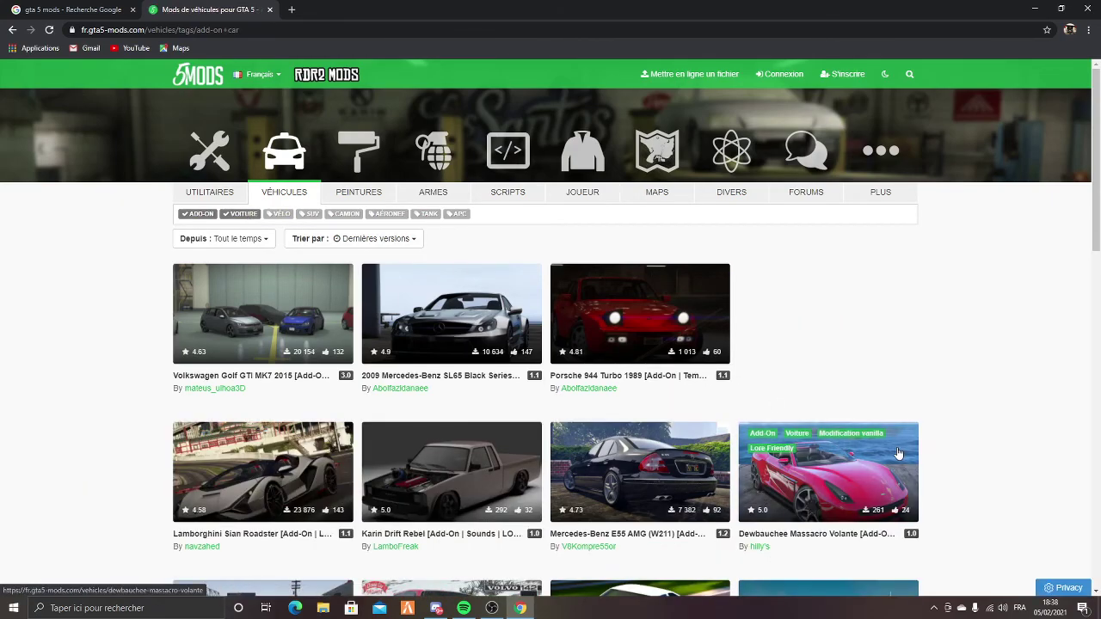
- Examine the add-on car mods listed on the first two result pages
{"action": "scroll", "coordinate": [897, 453], "scroll_direction": "down", "scroll_amount": 6}
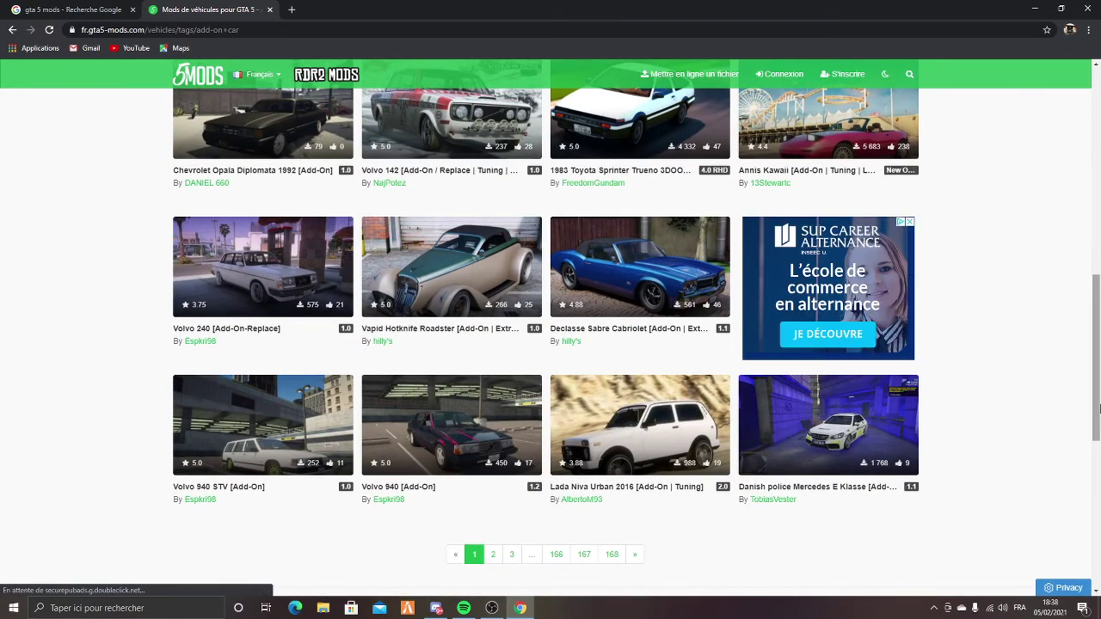
{"action": "scroll", "coordinate": [932, 386], "scroll_direction": "up", "scroll_amount": 5}
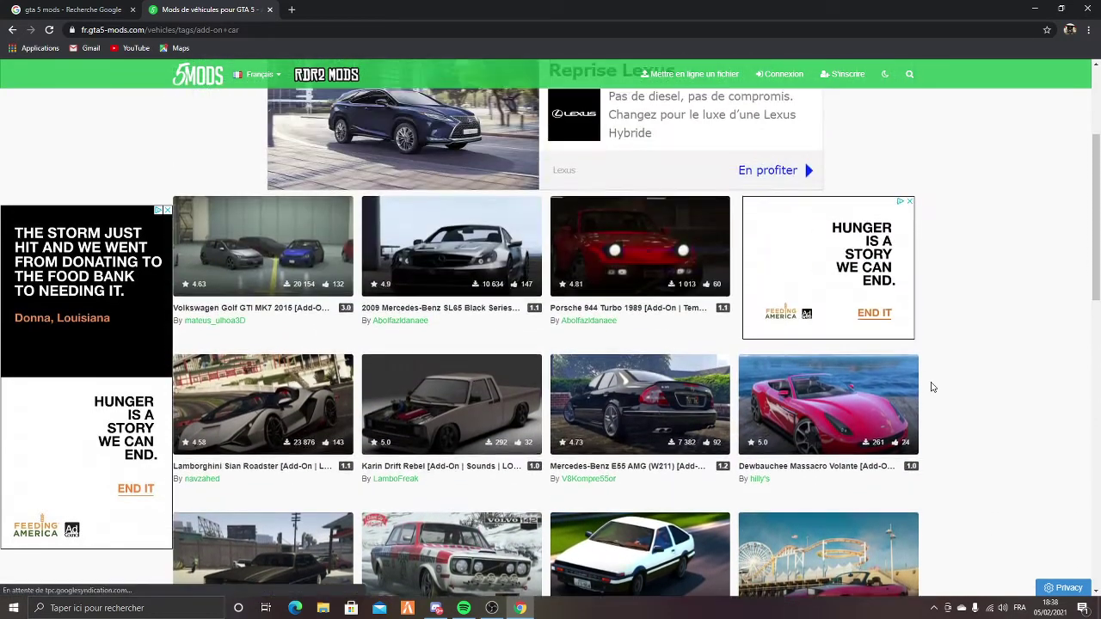
{"action": "scroll", "coordinate": [933, 386], "scroll_direction": "up", "scroll_amount": 3}
{"action": "scroll", "coordinate": [802, 482], "scroll_direction": "down", "scroll_amount": 3}
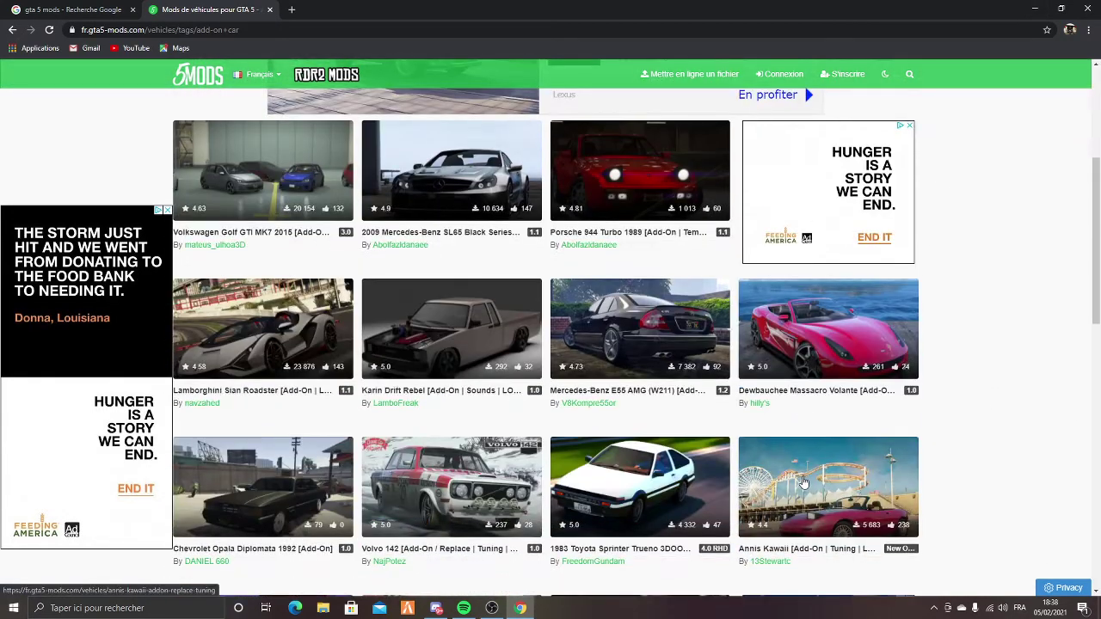
{"action": "scroll", "coordinate": [802, 481], "scroll_direction": "down", "scroll_amount": 5}
{"action": "left_click", "coordinate": [493, 420]}
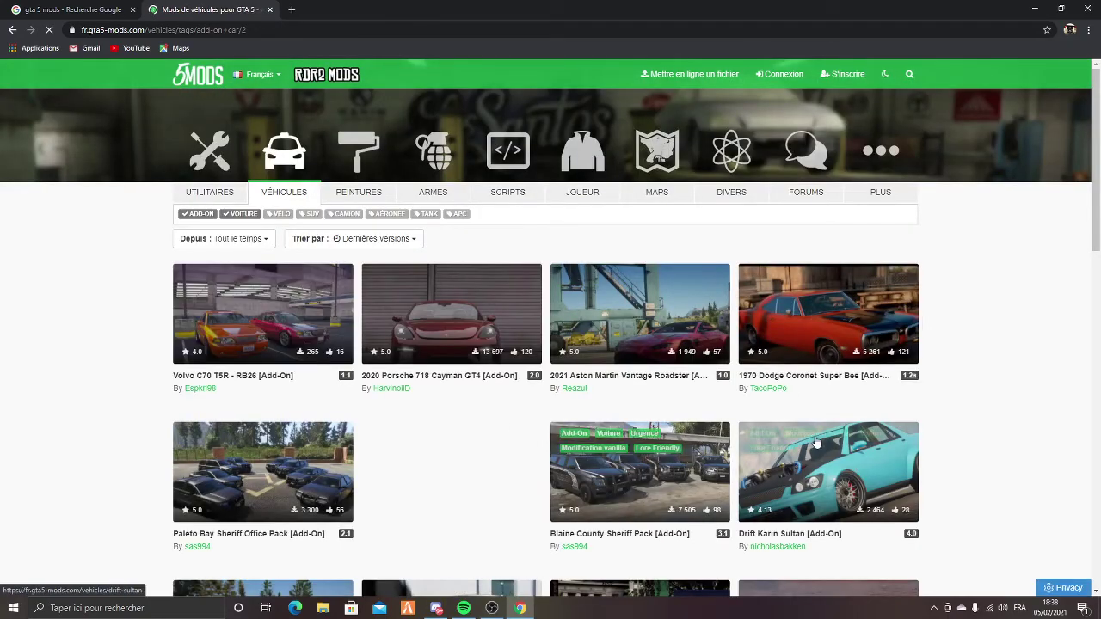
{"action": "scroll", "coordinate": [850, 445], "scroll_direction": "down", "scroll_amount": 4}
{"action": "scroll", "coordinate": [850, 445], "scroll_direction": "down", "scroll_amount": 5}
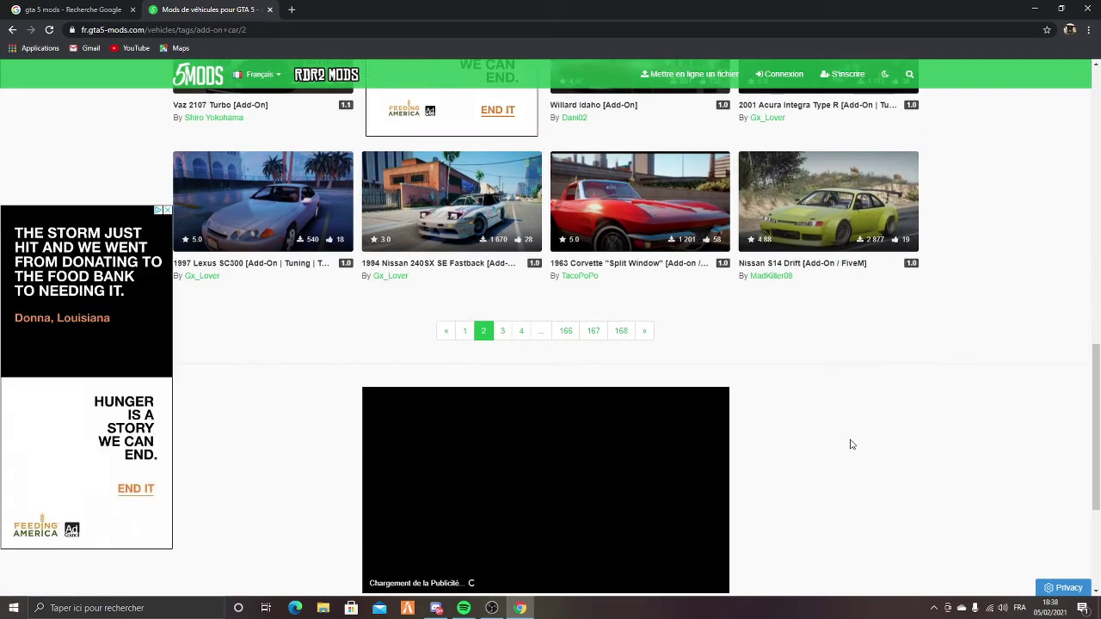
{"action": "scroll", "coordinate": [850, 445], "scroll_direction": "up", "scroll_amount": 2}
- Look through result pages 3, 4 and 5 for an add-on car to download
{"action": "left_click", "coordinate": [503, 505]}
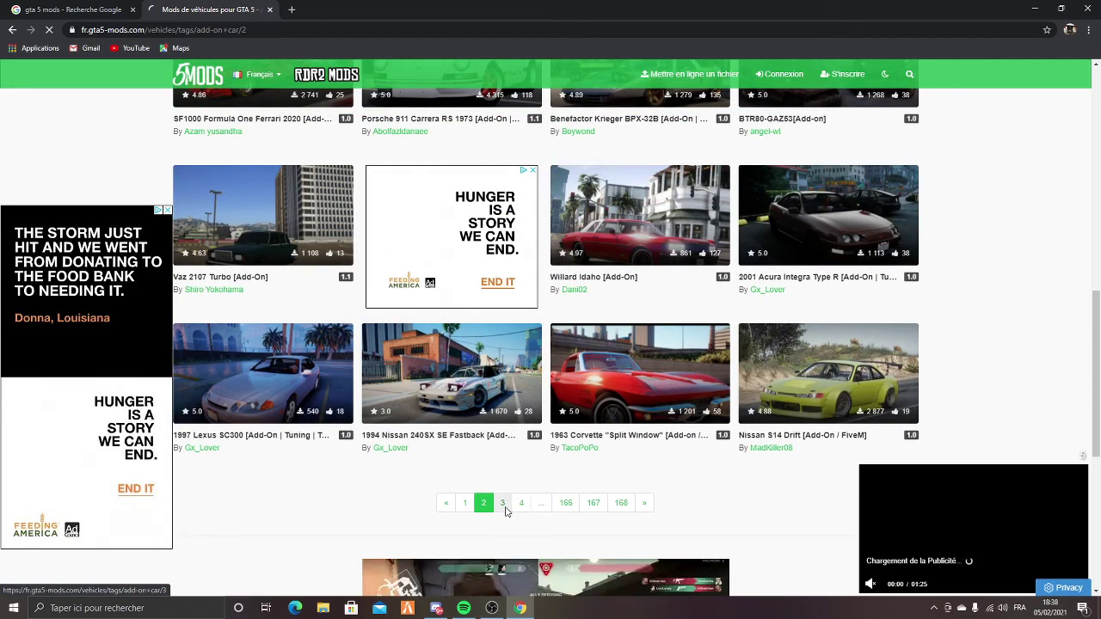
{"action": "scroll", "coordinate": [996, 430], "scroll_direction": "down", "scroll_amount": 1}
{"action": "scroll", "coordinate": [995, 430], "scroll_direction": "down", "scroll_amount": 5}
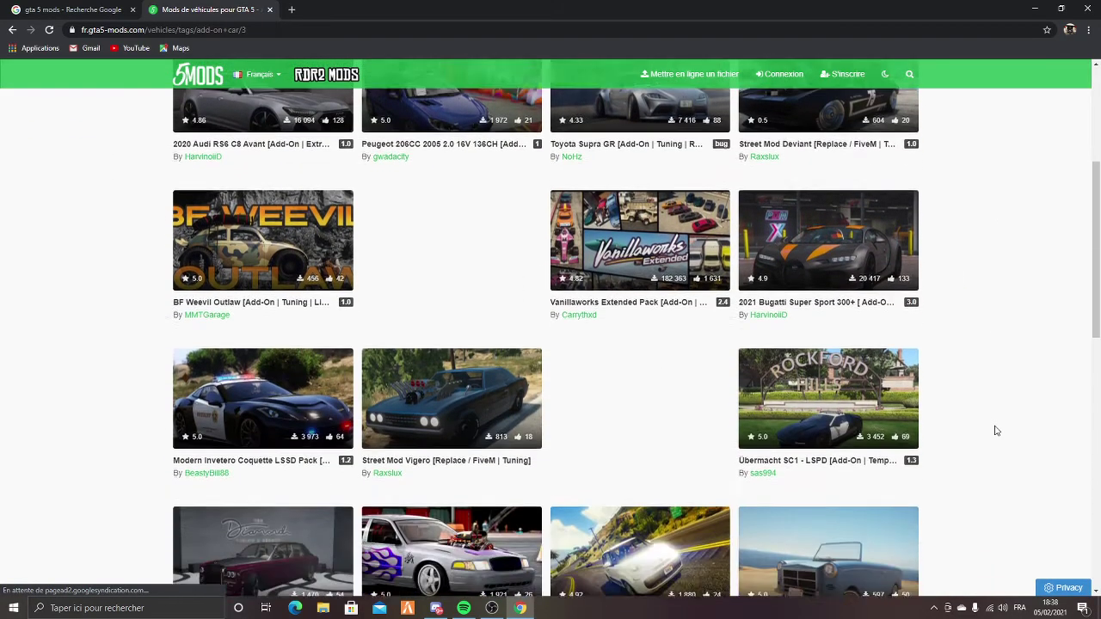
{"action": "scroll", "coordinate": [996, 430], "scroll_direction": "down", "scroll_amount": 1}
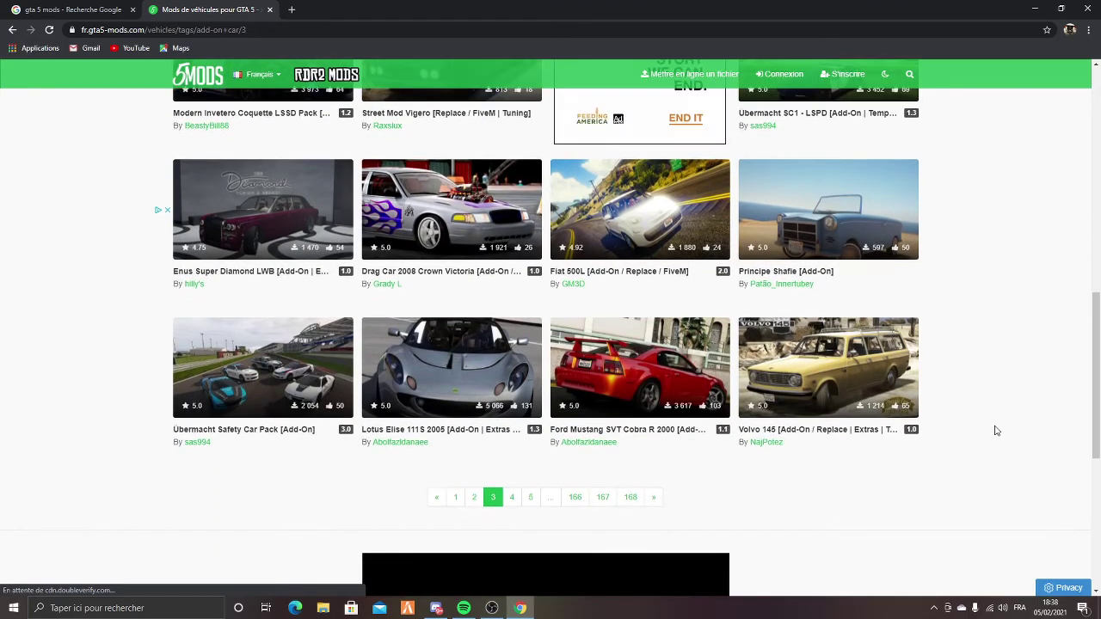
{"action": "scroll", "coordinate": [936, 430], "scroll_direction": "down", "scroll_amount": 1}
{"action": "left_click", "coordinate": [516, 440]}
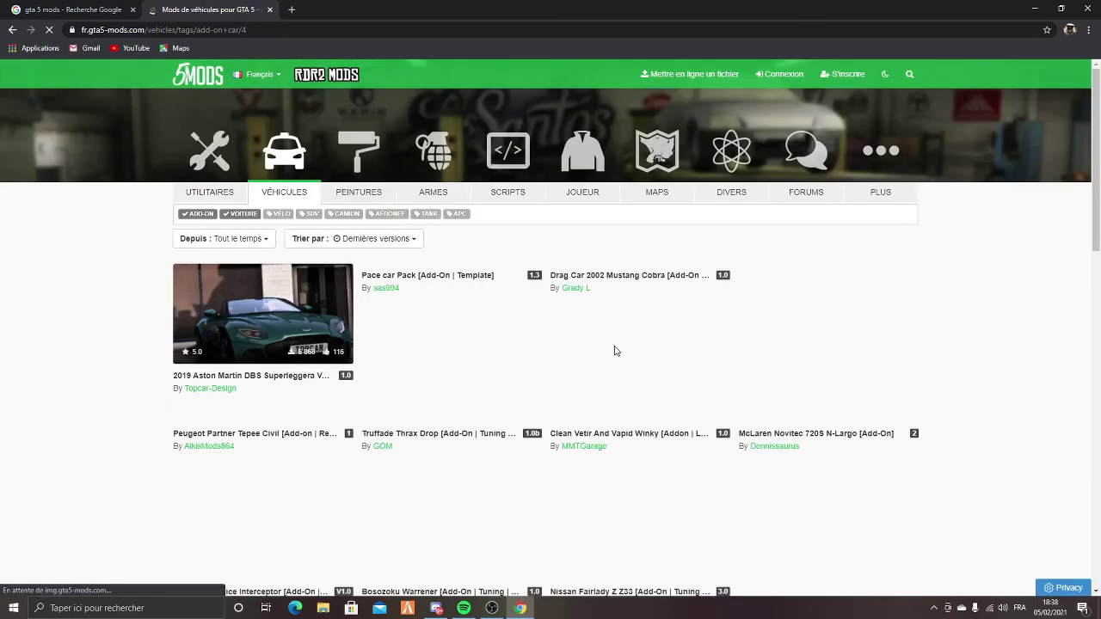
{"action": "scroll", "coordinate": [1099, 434], "scroll_direction": "down", "scroll_amount": 1}
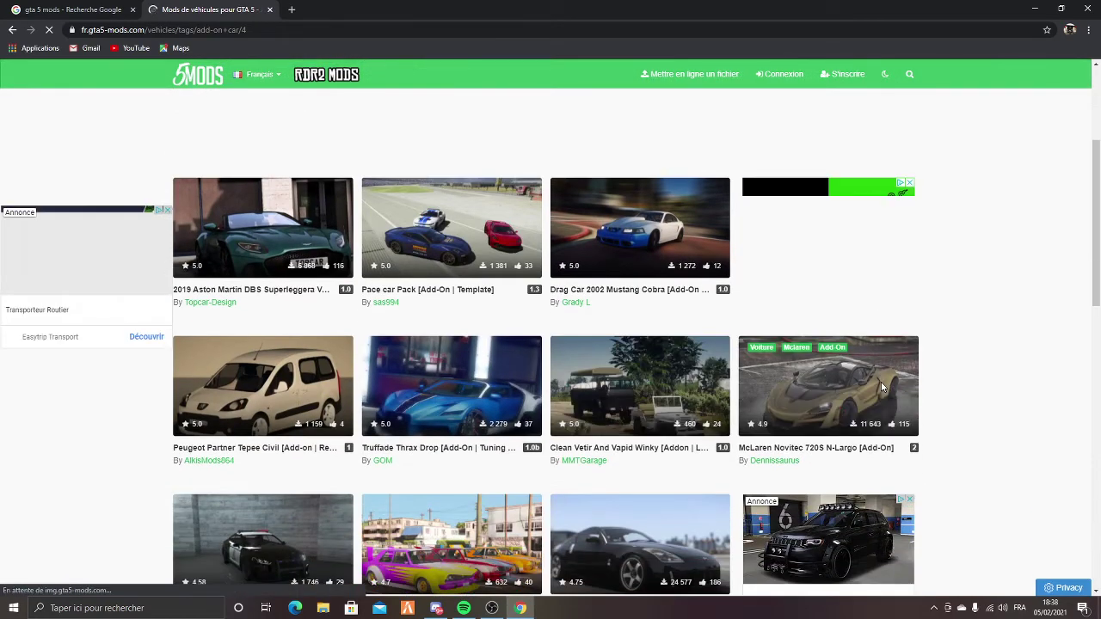
{"action": "scroll", "coordinate": [903, 391], "scroll_direction": "down", "scroll_amount": 2}
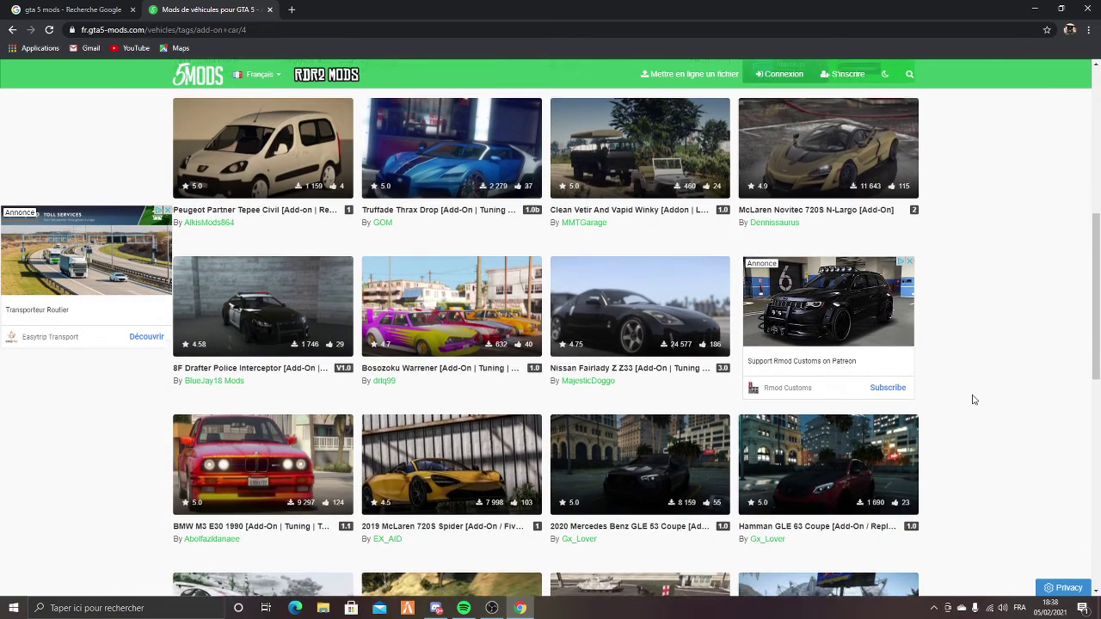
{"action": "scroll", "coordinate": [967, 396], "scroll_direction": "down", "scroll_amount": 3}
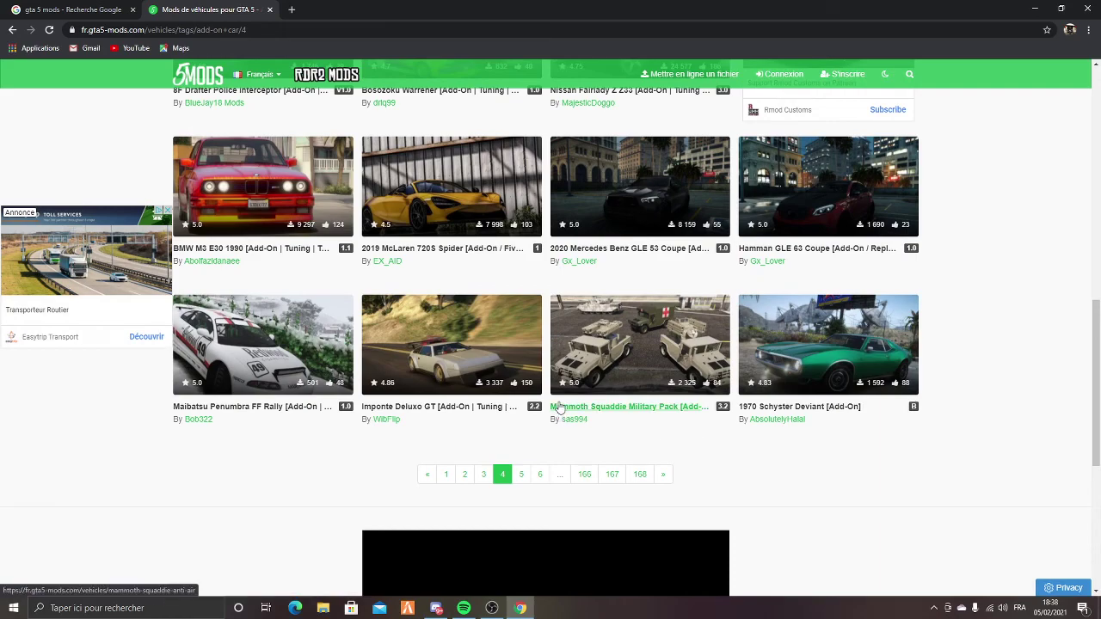
{"action": "left_click", "coordinate": [521, 475]}
{"action": "scroll", "coordinate": [1006, 426], "scroll_direction": "down", "scroll_amount": 1}
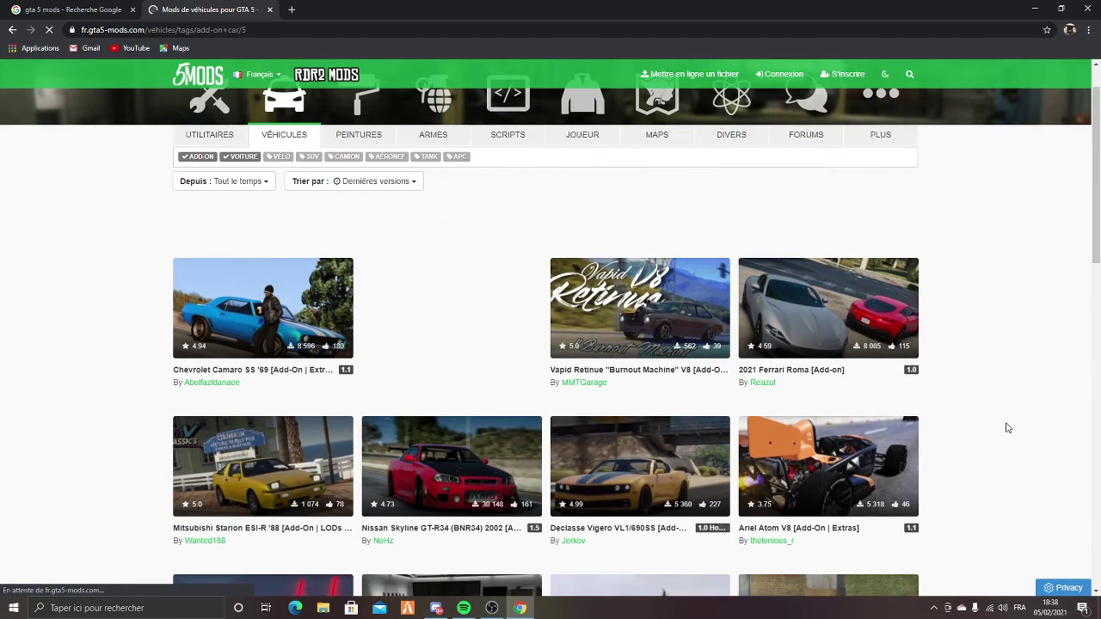
{"action": "scroll", "coordinate": [1007, 428], "scroll_direction": "down", "scroll_amount": 4}
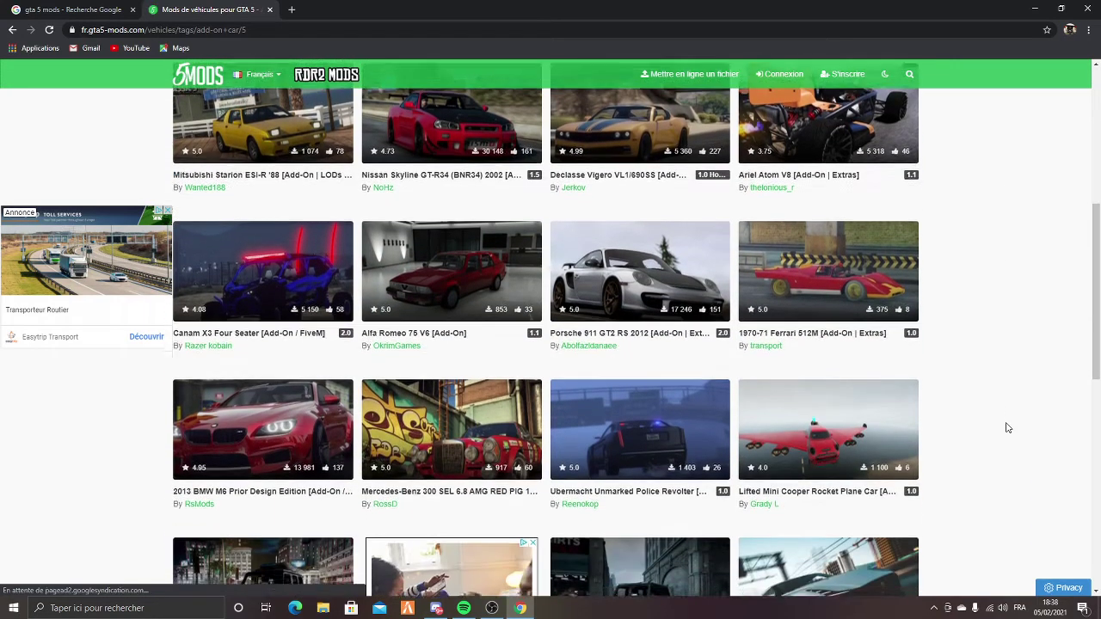
{"action": "scroll", "coordinate": [1005, 428], "scroll_direction": "down", "scroll_amount": 2}
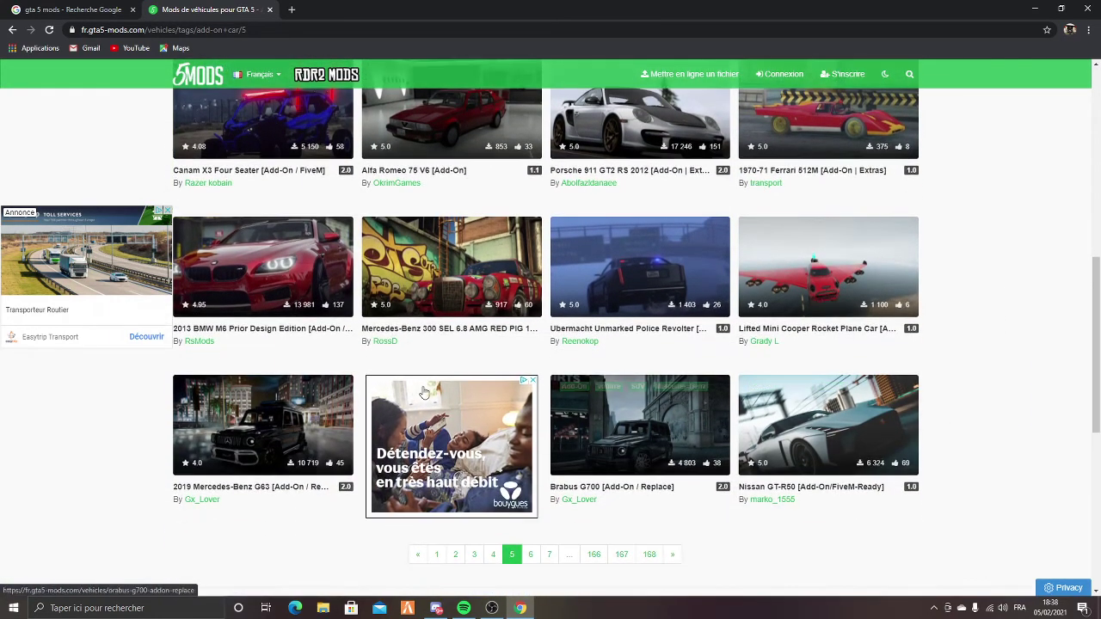
- Download the mod "2013 BMW M6 Prior Design Edition [Add-On / FiveM]" from its page
{"action": "left_click", "coordinate": [258, 337]}
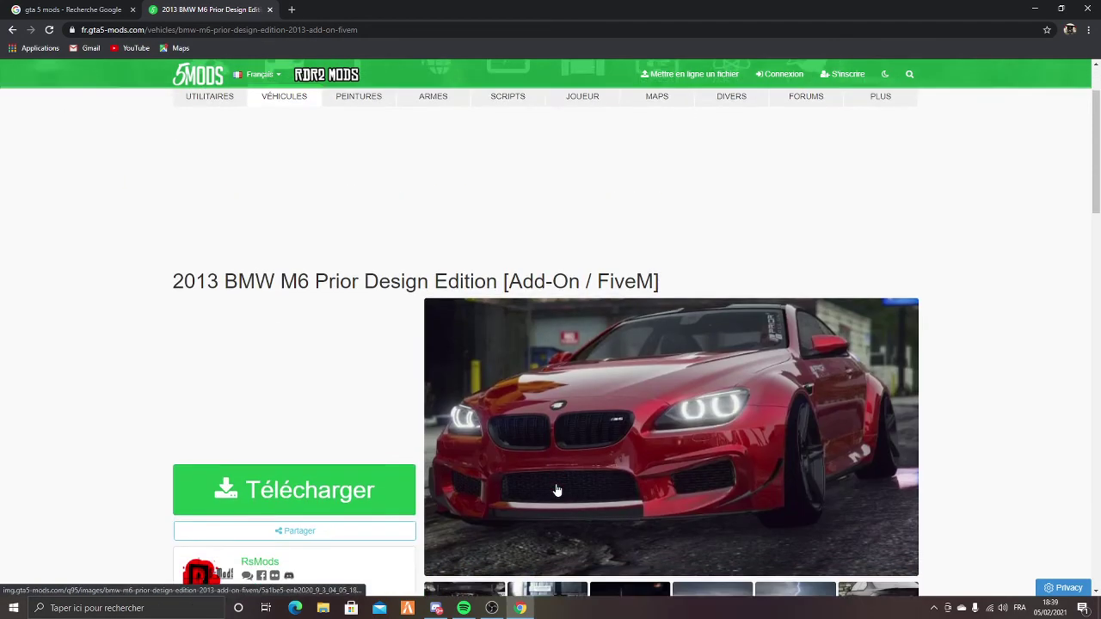
{"action": "scroll", "coordinate": [656, 360], "scroll_direction": "down", "scroll_amount": 3}
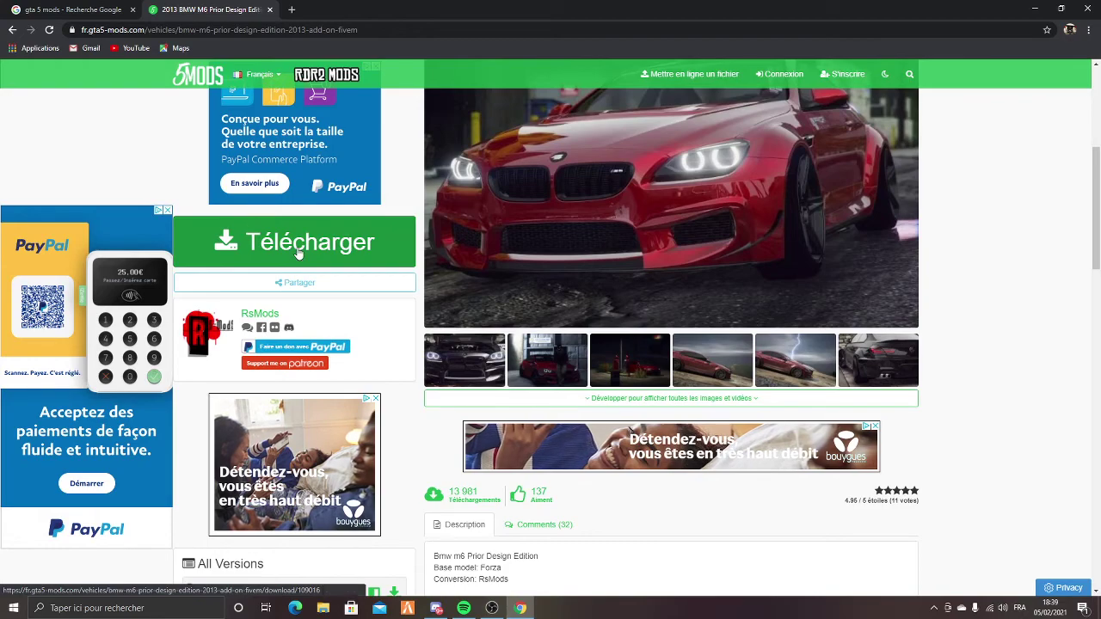
{"action": "left_click", "coordinate": [301, 250]}
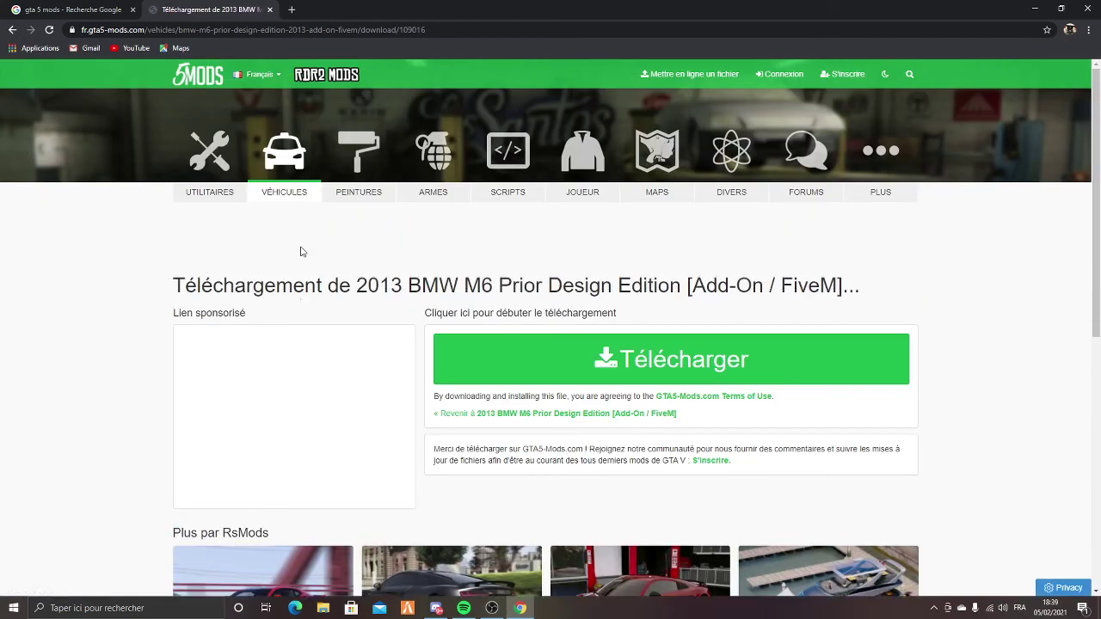
{"action": "left_click", "coordinate": [688, 359]}
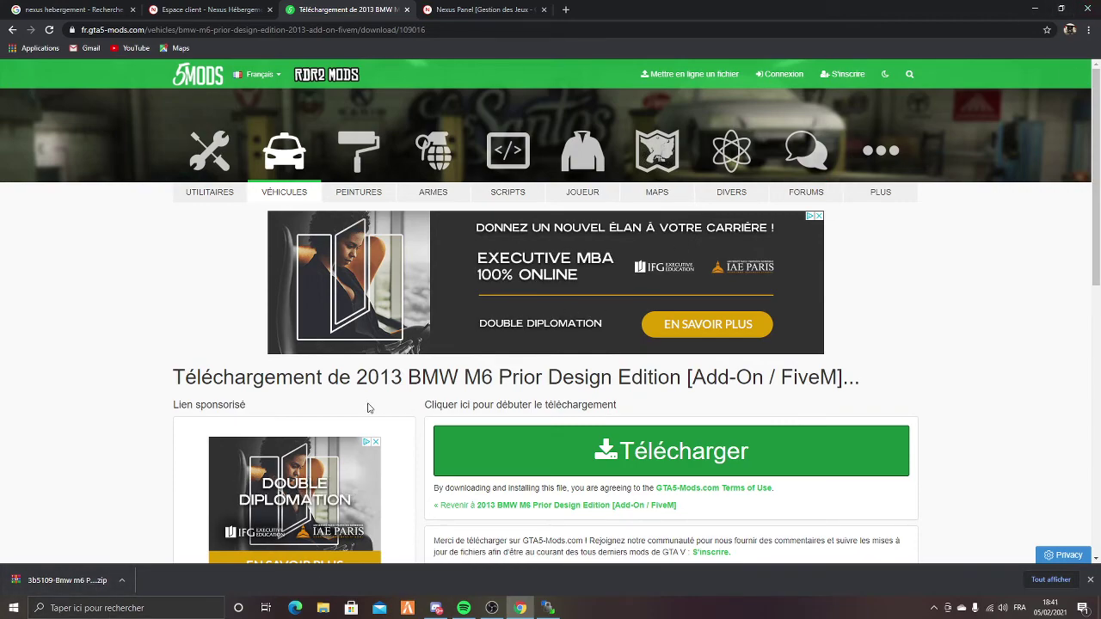
- Clear the desktop by shrinking and raising the browser window and minimizing WinSCP
{"action": "left_click", "coordinate": [1060, 8]}
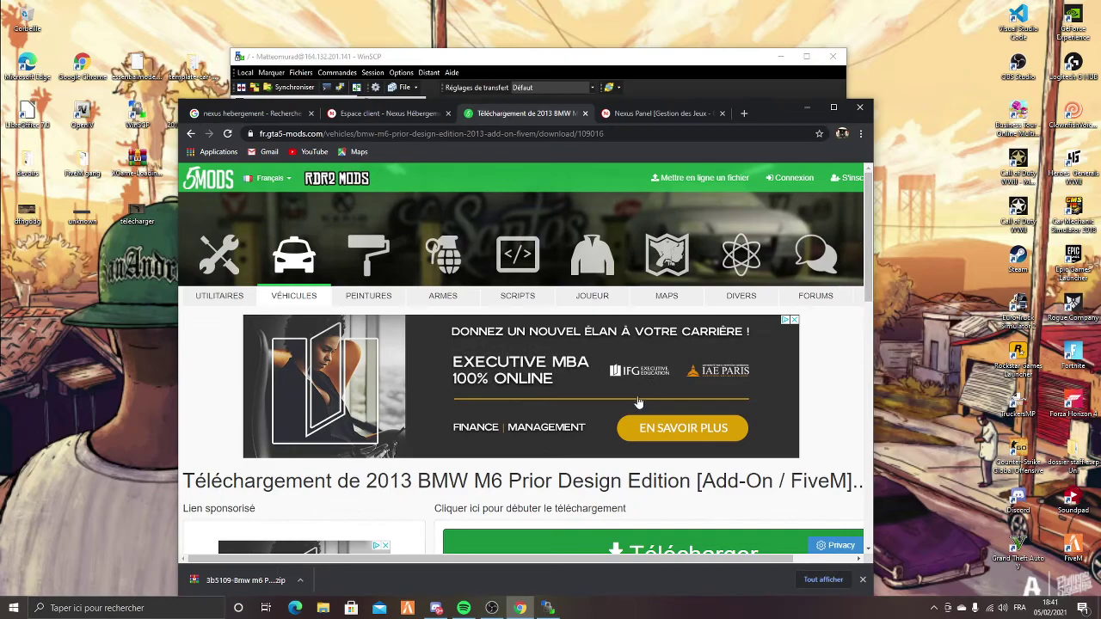
{"action": "left_click", "coordinate": [780, 57]}
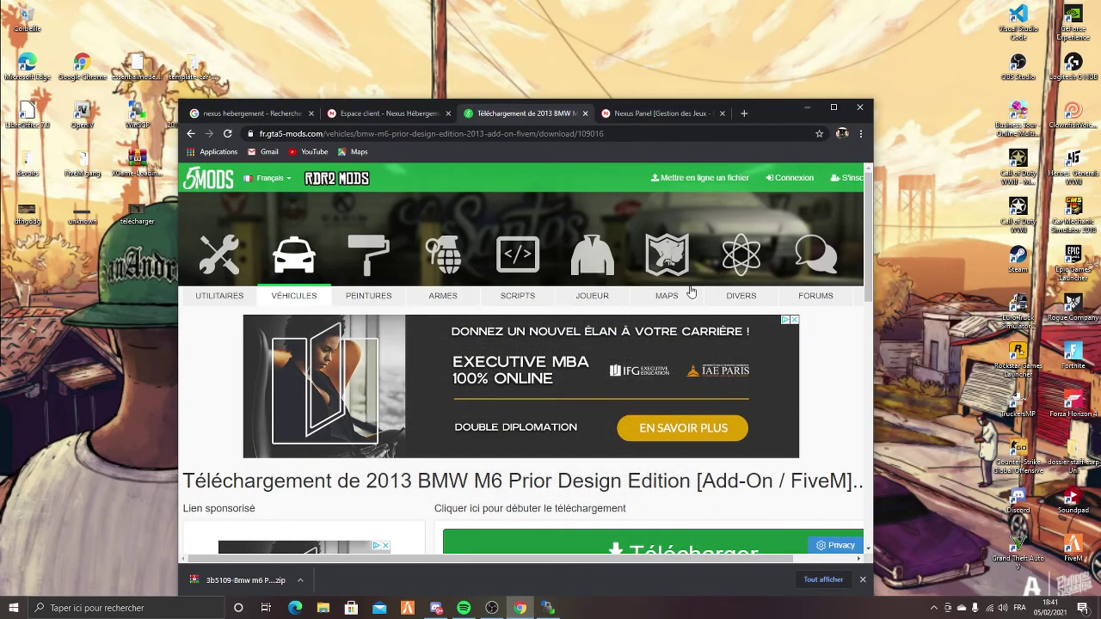
{"action": "left_click_drag", "start_coordinate": [768, 110], "coordinate": [776, 24]}
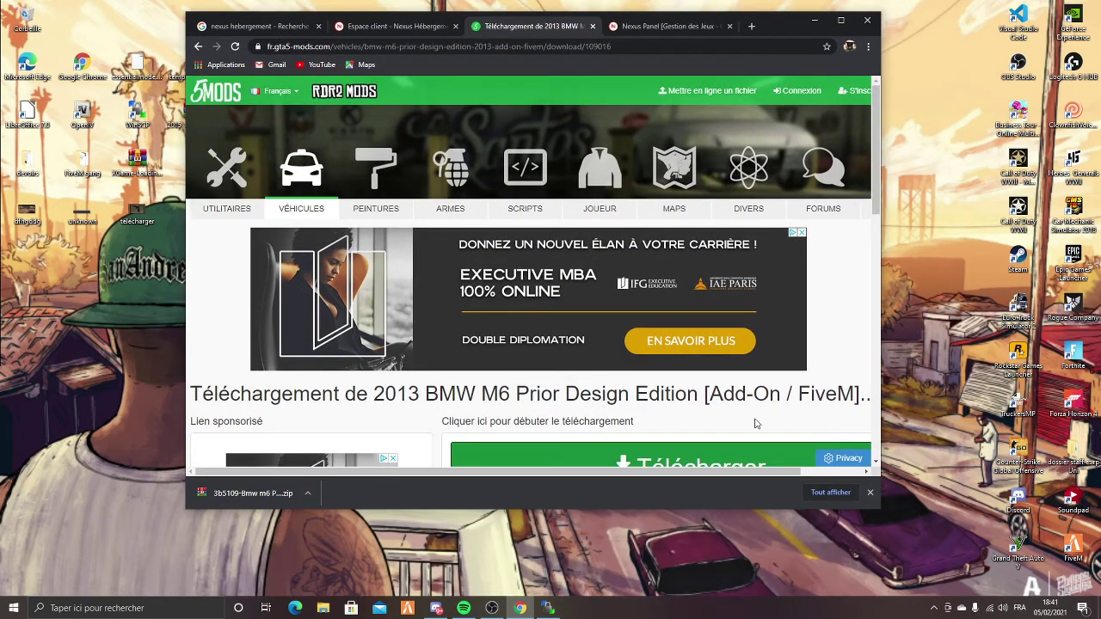
- Open the downloaded BMW M6 zip archive, select its mod folder, and keep only the archive window on the upper part of the desktop
{"action": "left_click", "coordinate": [276, 493]}
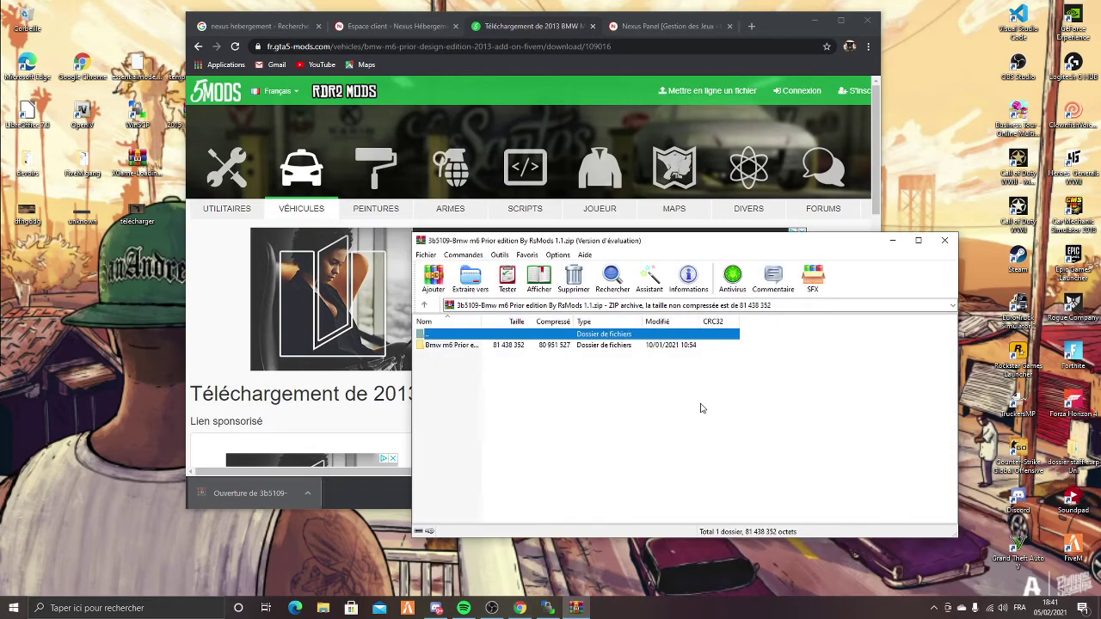
{"action": "left_click", "coordinate": [471, 345]}
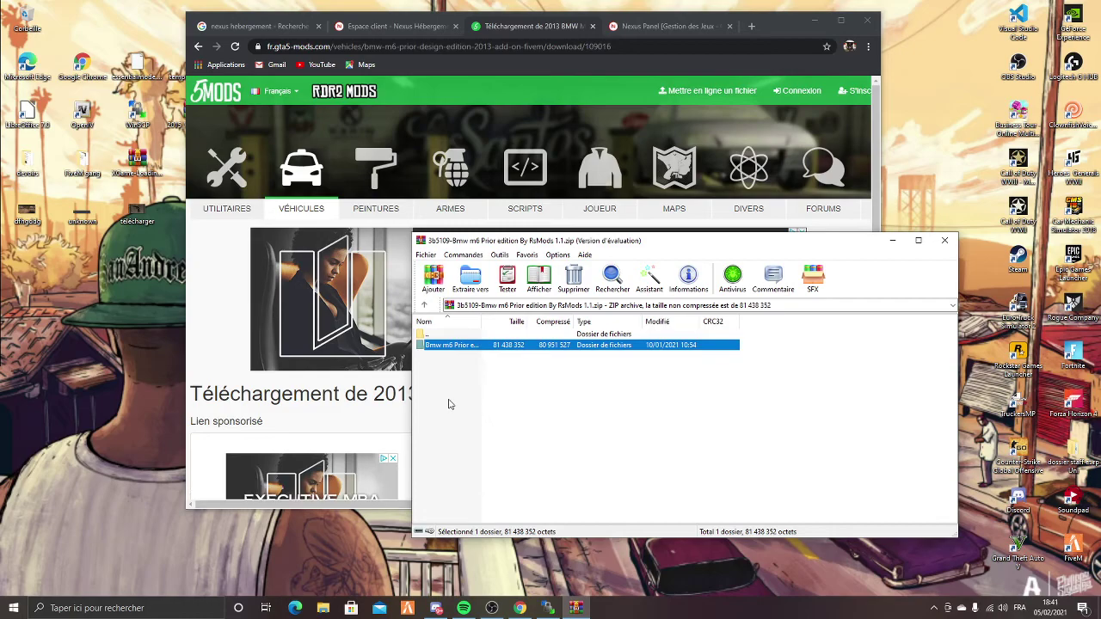
{"action": "left_click", "coordinate": [824, 19]}
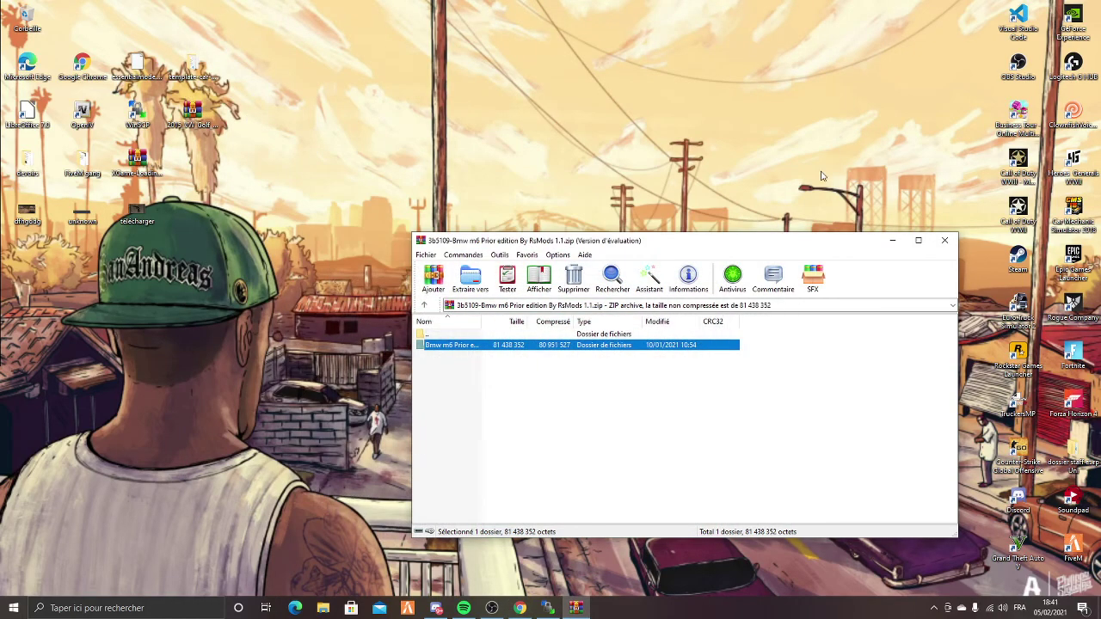
{"action": "left_click_drag", "start_coordinate": [797, 246], "coordinate": [764, 87]}
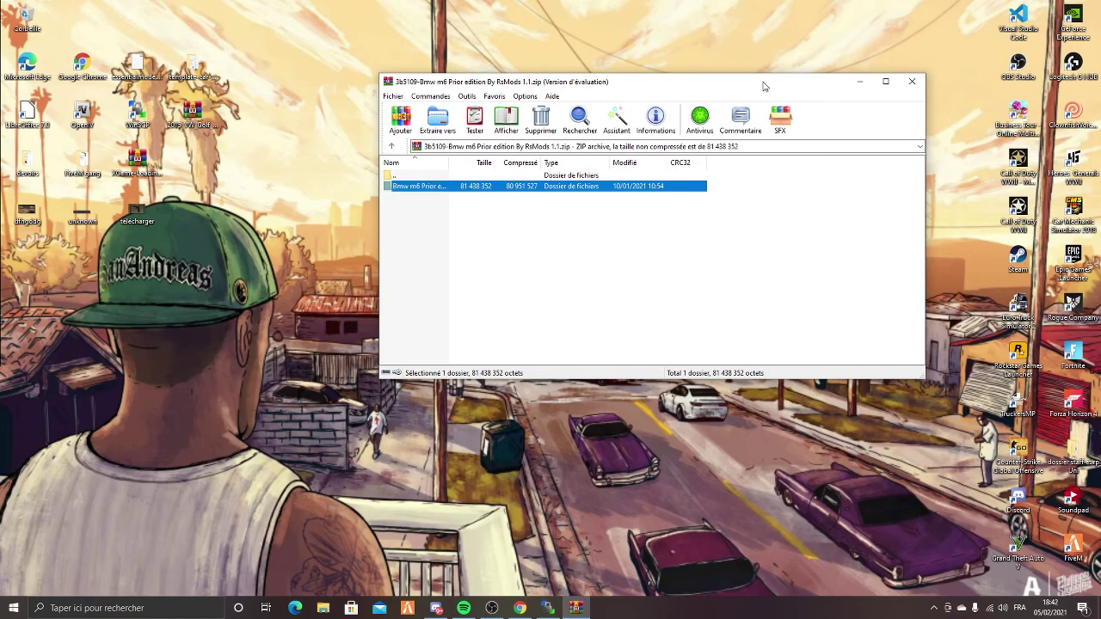
{"action": "left_click", "coordinate": [86, 124]}
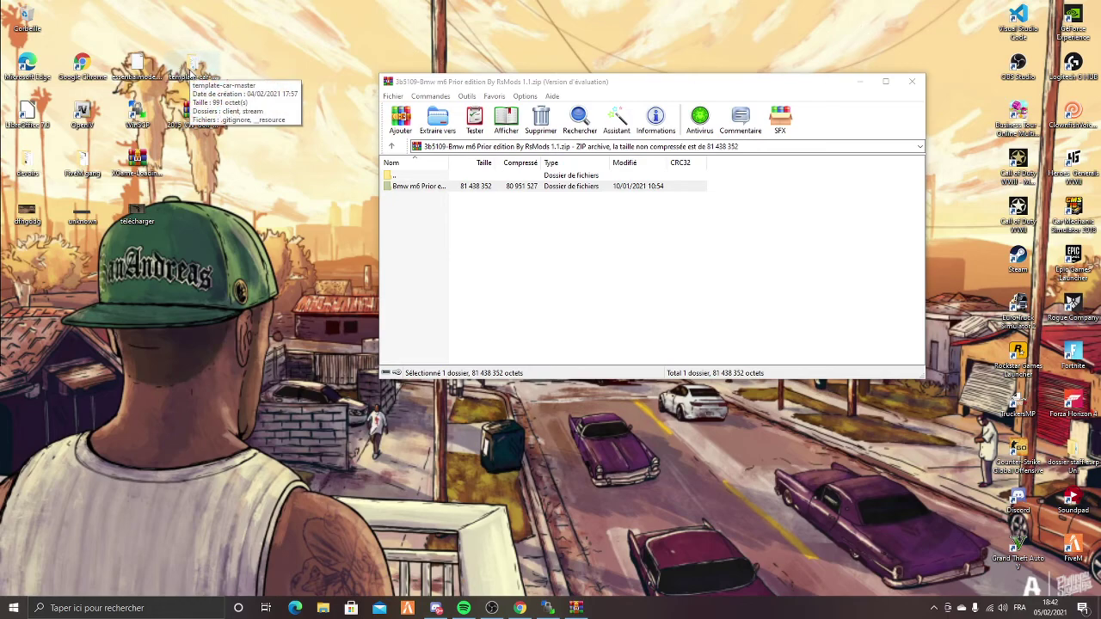
- Open Steam, browse the local files of Grand Theft Auto V from the library, and close Steam
{"action": "left_click", "coordinate": [186, 71]}
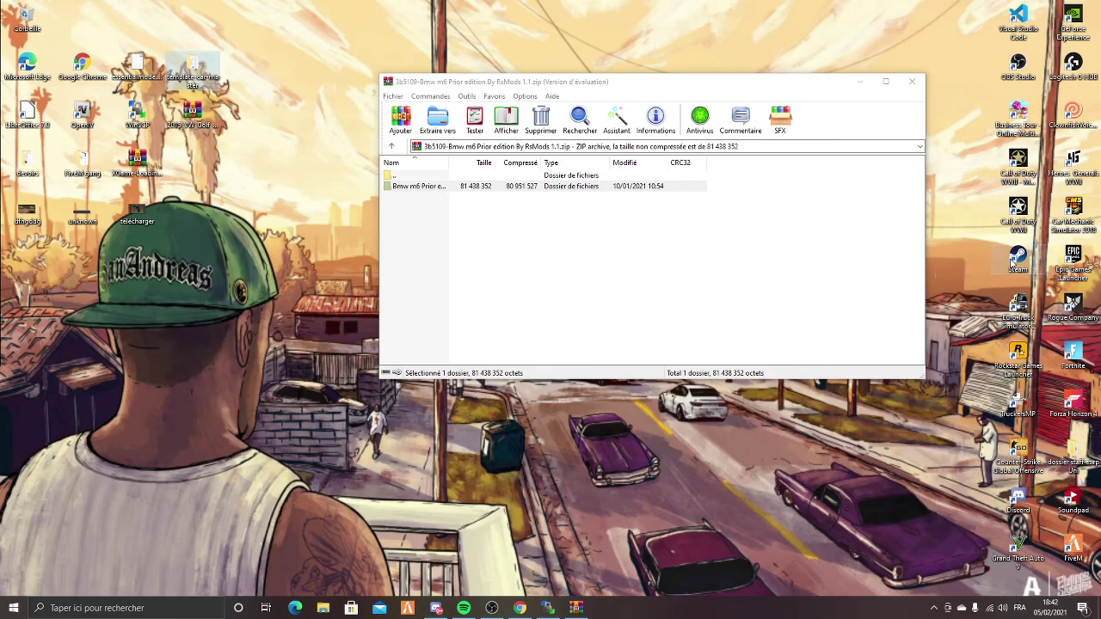
{"action": "double_click", "coordinate": [1011, 270]}
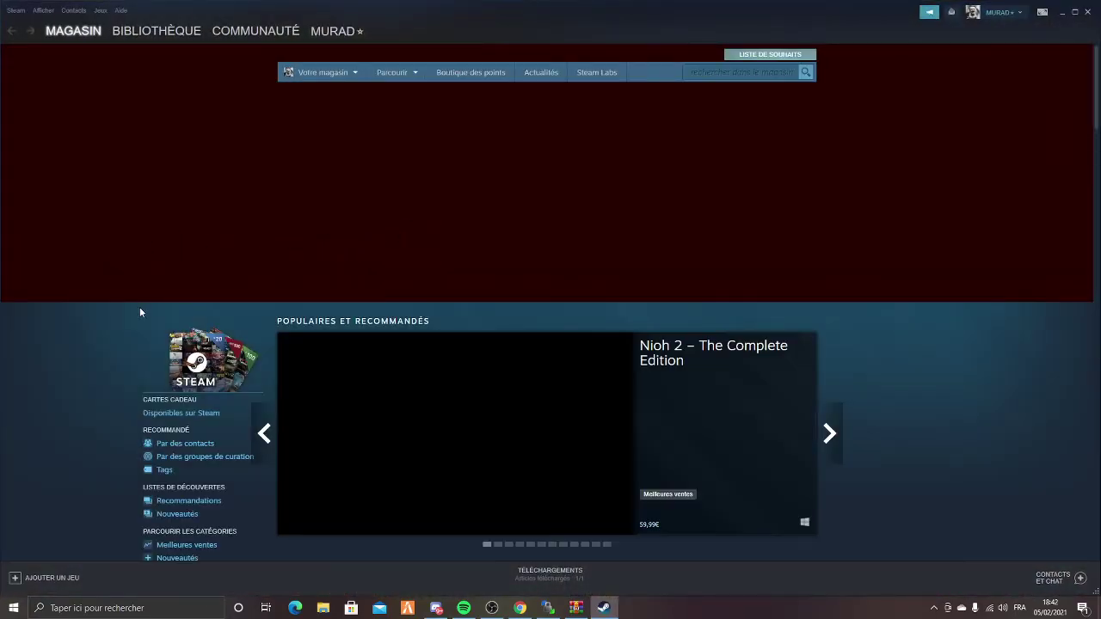
{"action": "mouse_move", "coordinate": [246, 38]}
{"action": "left_click", "coordinate": [133, 55]}
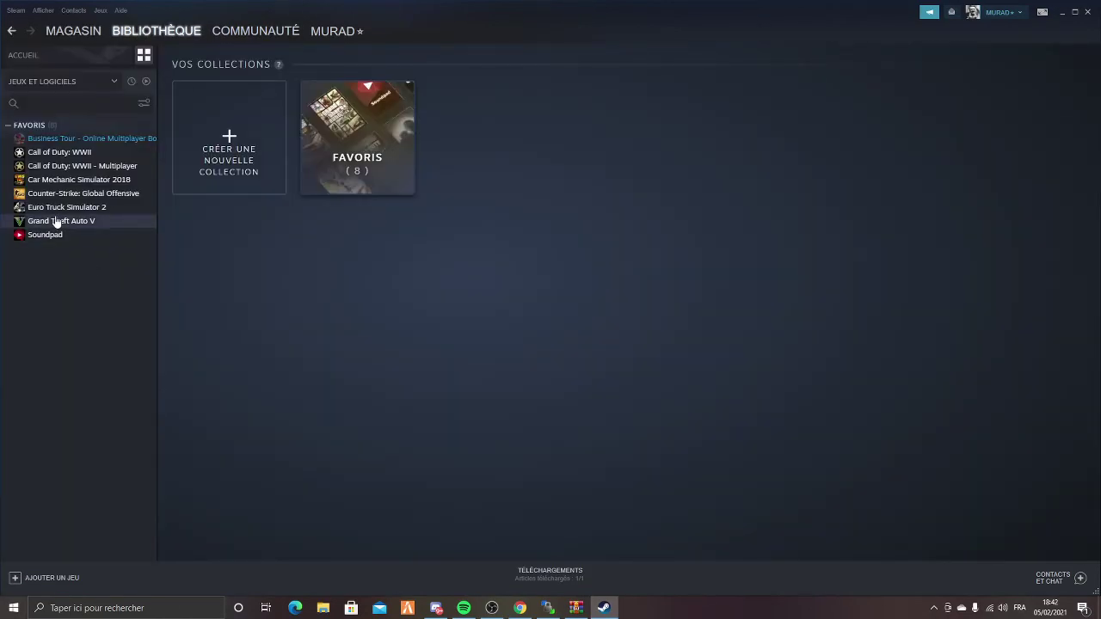
{"action": "left_click", "coordinate": [60, 221]}
{"action": "right_click", "coordinate": [60, 223]}
{"action": "mouse_move", "coordinate": [105, 281]}
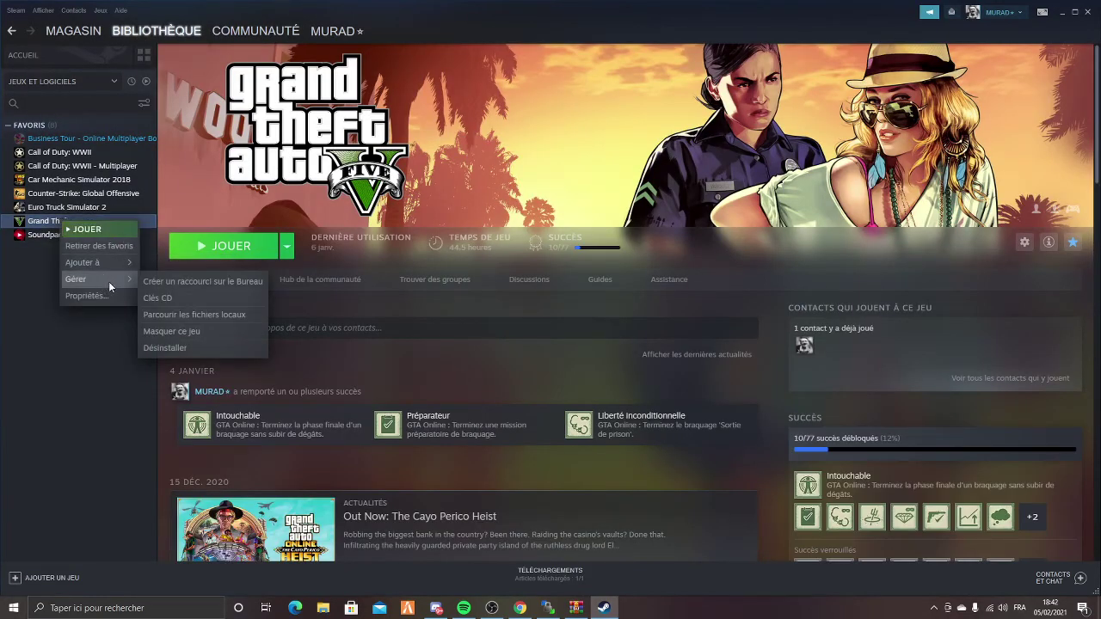
{"action": "left_click", "coordinate": [189, 314]}
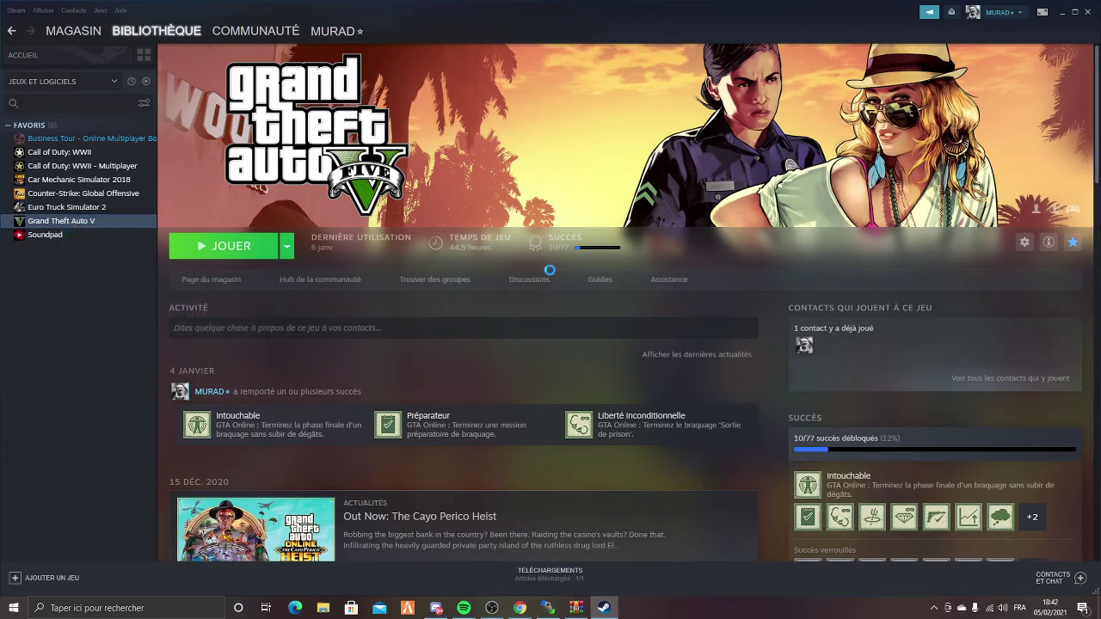
{"action": "left_click", "coordinate": [1088, 12]}
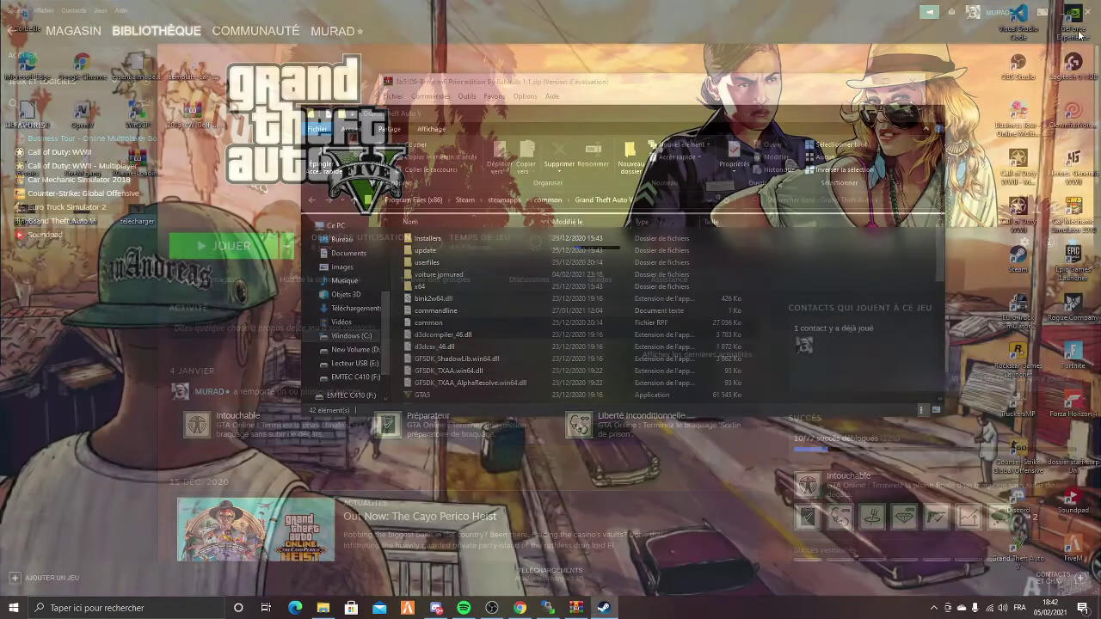
- Open the personal "voiture" car folder inside Grand Theft Auto V and arrange its window beside the BMW M6 archive
{"action": "left_click", "coordinate": [905, 113]}
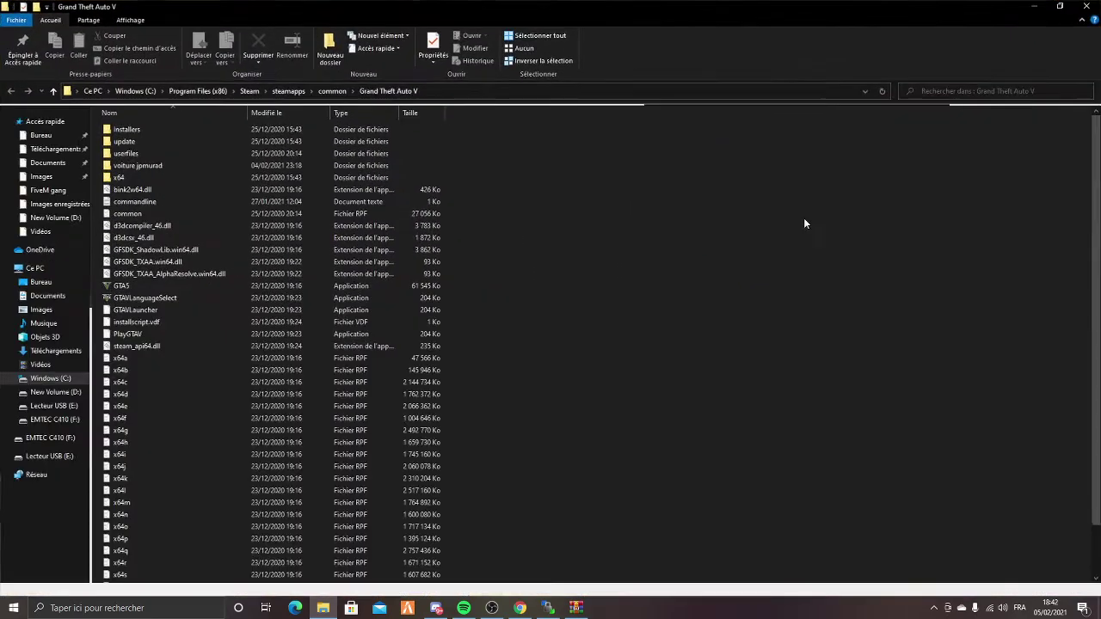
{"action": "double_click", "coordinate": [136, 166]}
{"action": "left_click_drag", "start_coordinate": [135, 225], "coordinate": [123, 123]}
{"action": "left_click", "coordinate": [415, 321]}
{"action": "left_click", "coordinate": [1059, 7]}
{"action": "left_click_drag", "start_coordinate": [577, 114], "coordinate": [478, 271]}
- Examine the contents of the Addon and Addon FiveM folders in the BMW M6 archive, including their m6prior subfolders
{"action": "double_click", "coordinate": [433, 191]}
{"action": "left_click", "coordinate": [427, 188]}
{"action": "double_click", "coordinate": [420, 197]}
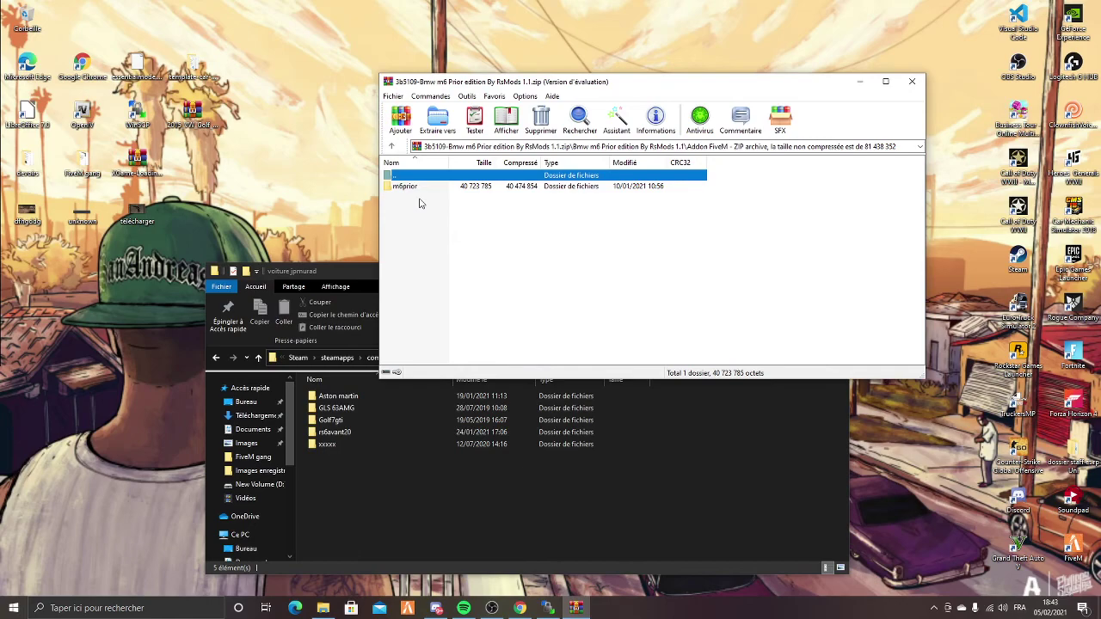
{"action": "double_click", "coordinate": [415, 188]}
{"action": "double_click", "coordinate": [401, 177]}
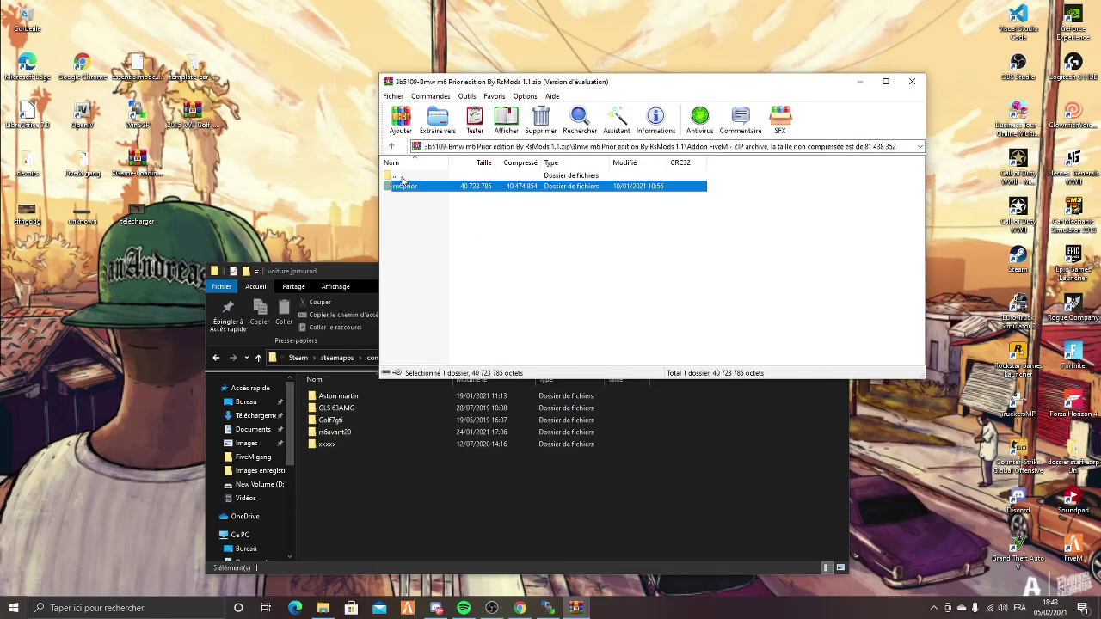
{"action": "double_click", "coordinate": [402, 176]}
{"action": "double_click", "coordinate": [404, 187]}
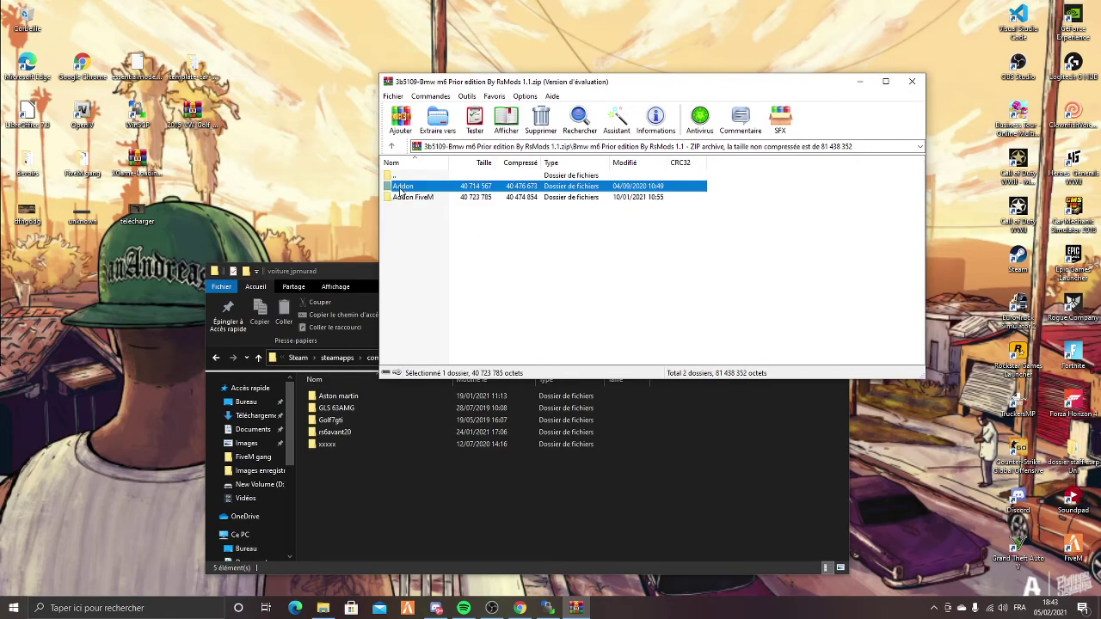
{"action": "double_click", "coordinate": [408, 188]}
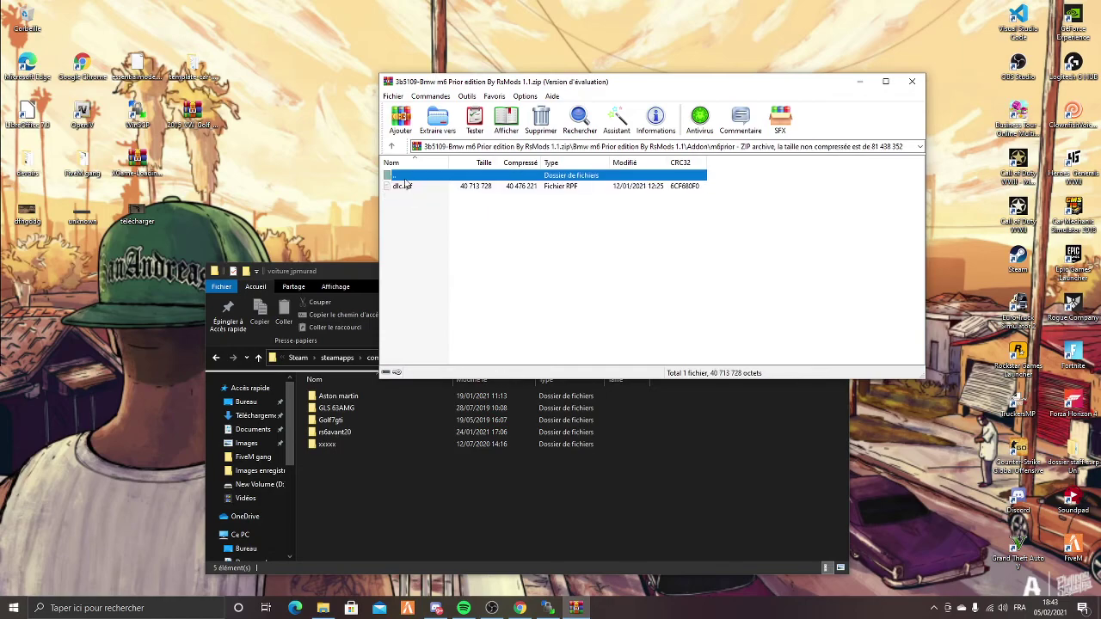
{"action": "double_click", "coordinate": [406, 178]}
{"action": "double_click", "coordinate": [407, 178]}
{"action": "left_click", "coordinate": [407, 178]}
{"action": "double_click", "coordinate": [416, 199]}
{"action": "double_click", "coordinate": [417, 188]}
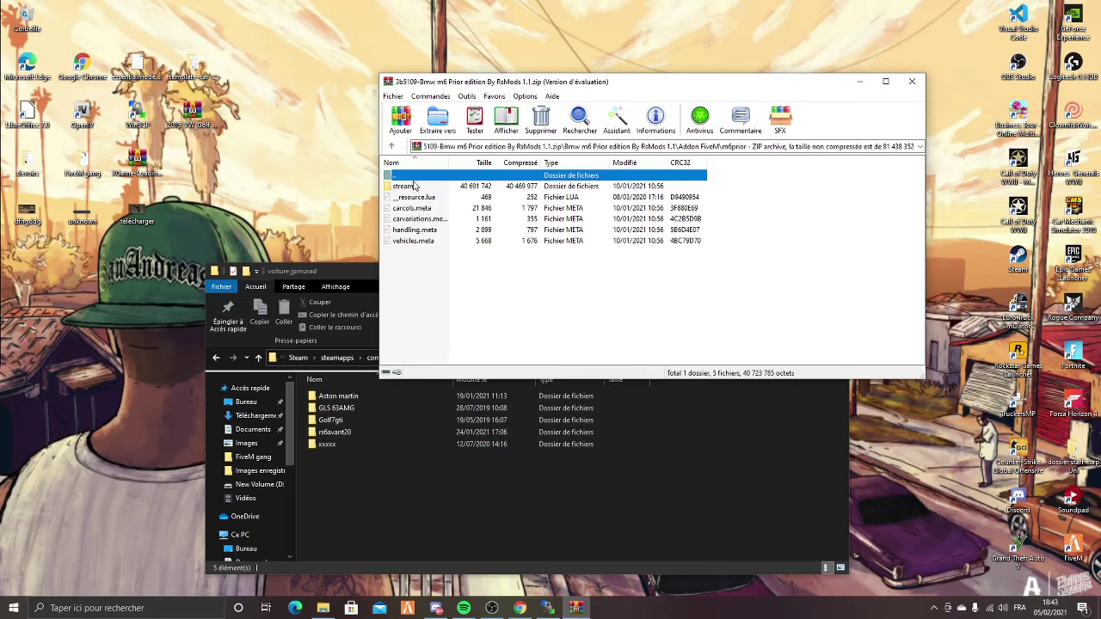
{"action": "double_click", "coordinate": [413, 179]}
{"action": "double_click", "coordinate": [413, 178]}
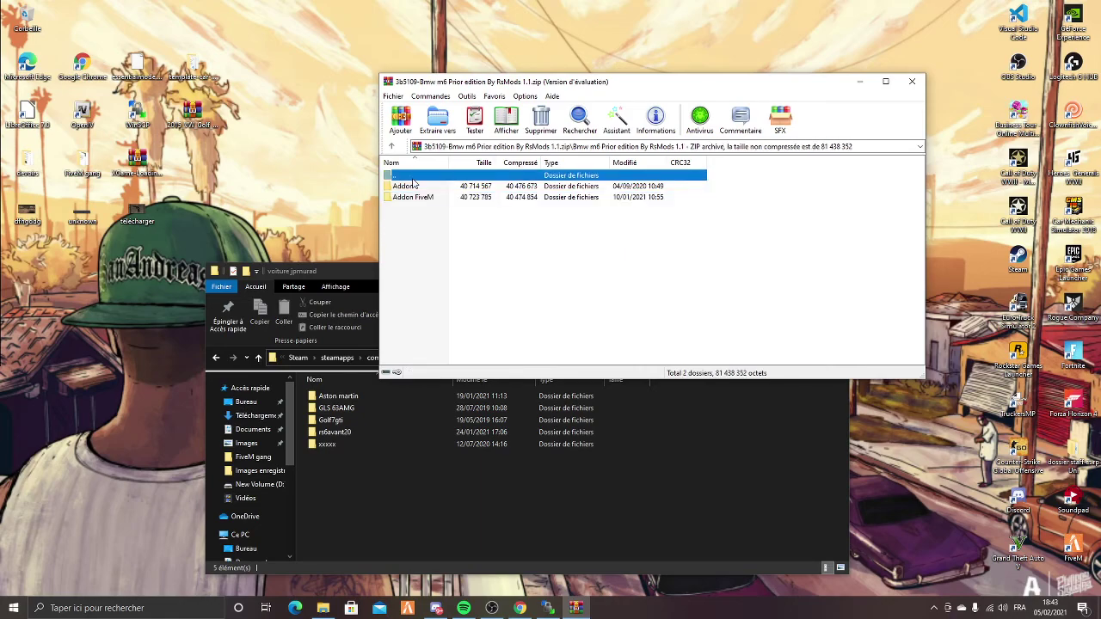
- Extract the archive's Addon folder into the personal "voiture" car folder and rename the extracted folder "M6 prior"
{"action": "left_click", "coordinate": [417, 189]}
{"action": "left_click_drag", "start_coordinate": [347, 227], "coordinate": [391, 491]}
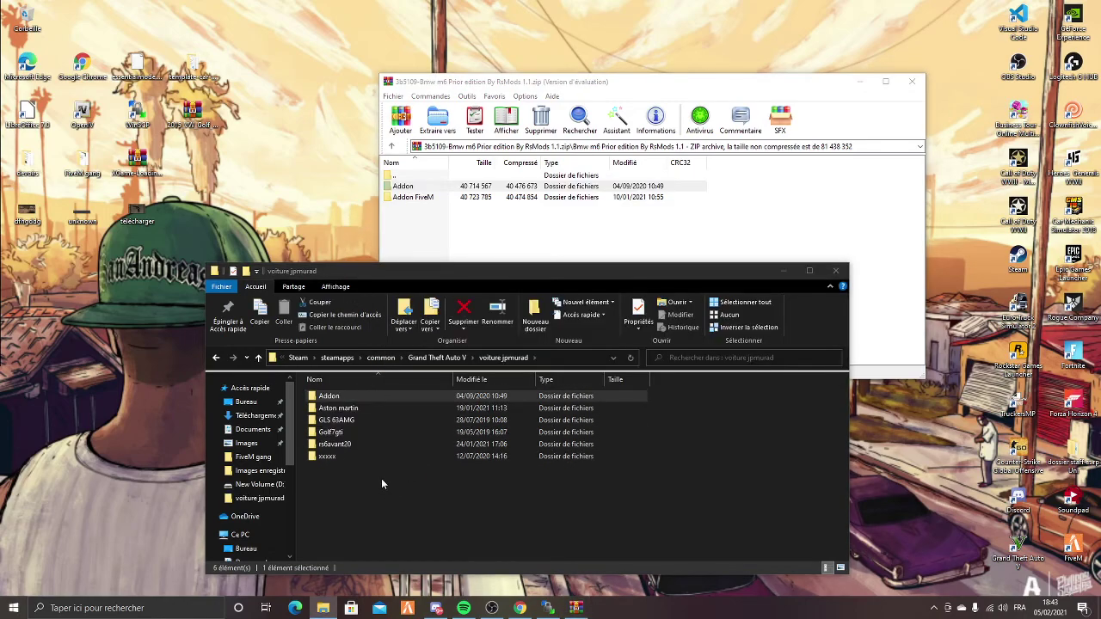
{"action": "right_click", "coordinate": [346, 397]}
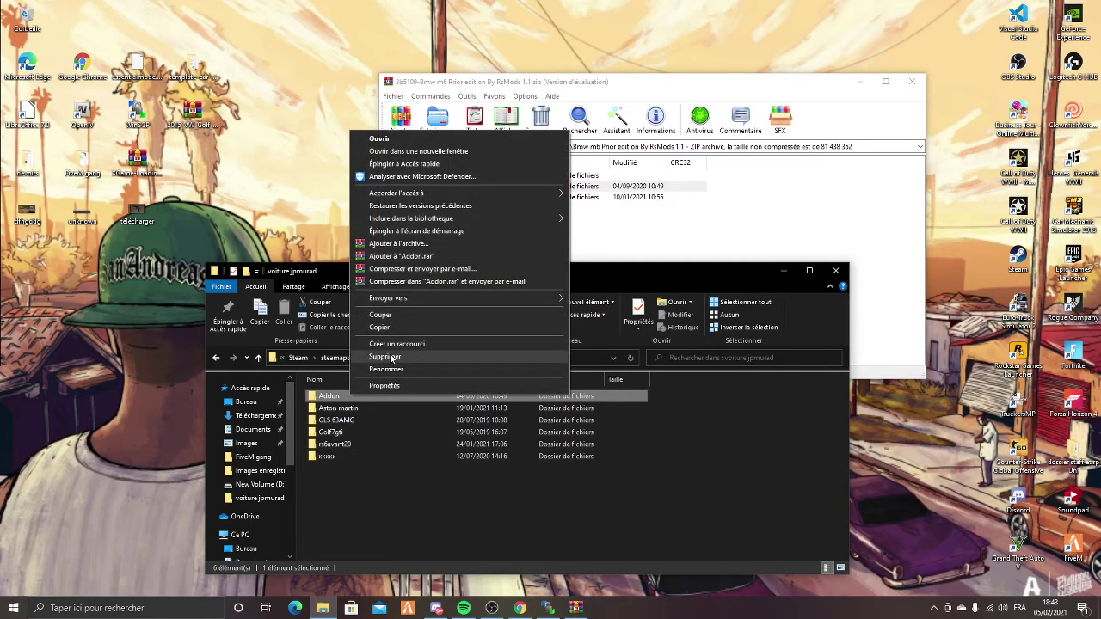
{"action": "left_click", "coordinate": [389, 369]}
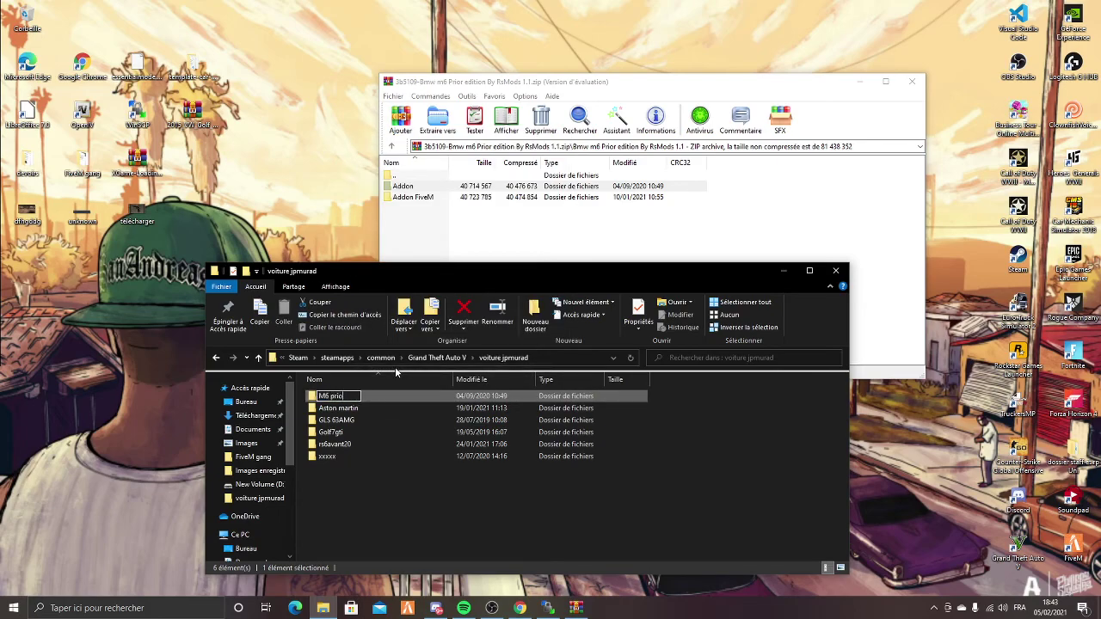
{"action": "type", "text": "M6 prior"}
{"action": "key", "text": "Return"}
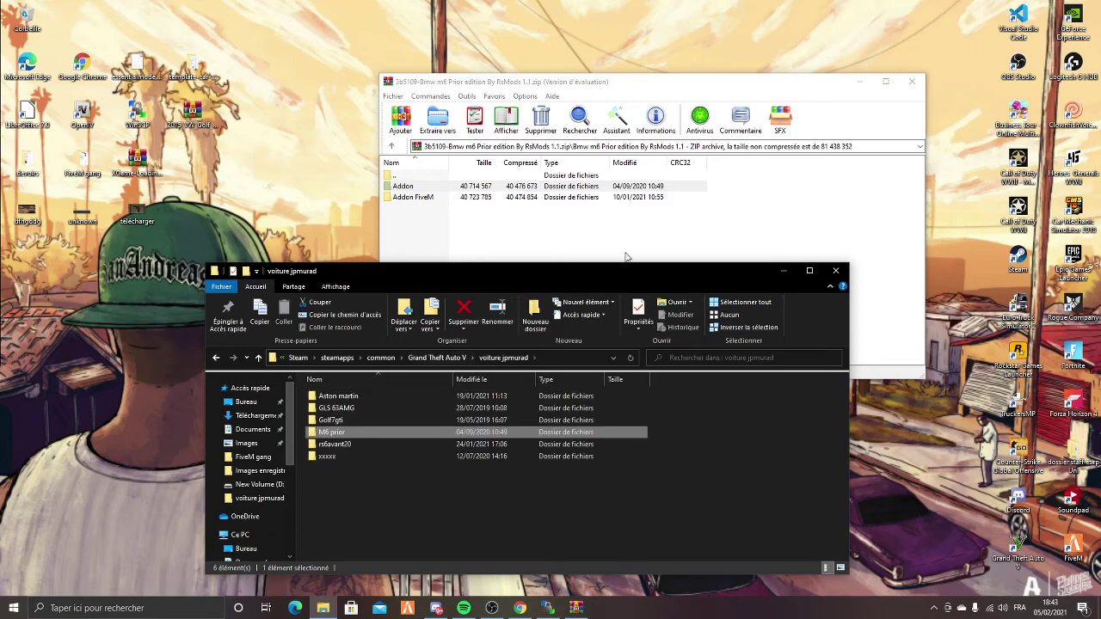
- Check the contents of the Addon folder in the archive and close the archive window
{"action": "left_click_drag", "start_coordinate": [771, 90], "coordinate": [772, 74]}
{"action": "left_click", "coordinate": [516, 172]}
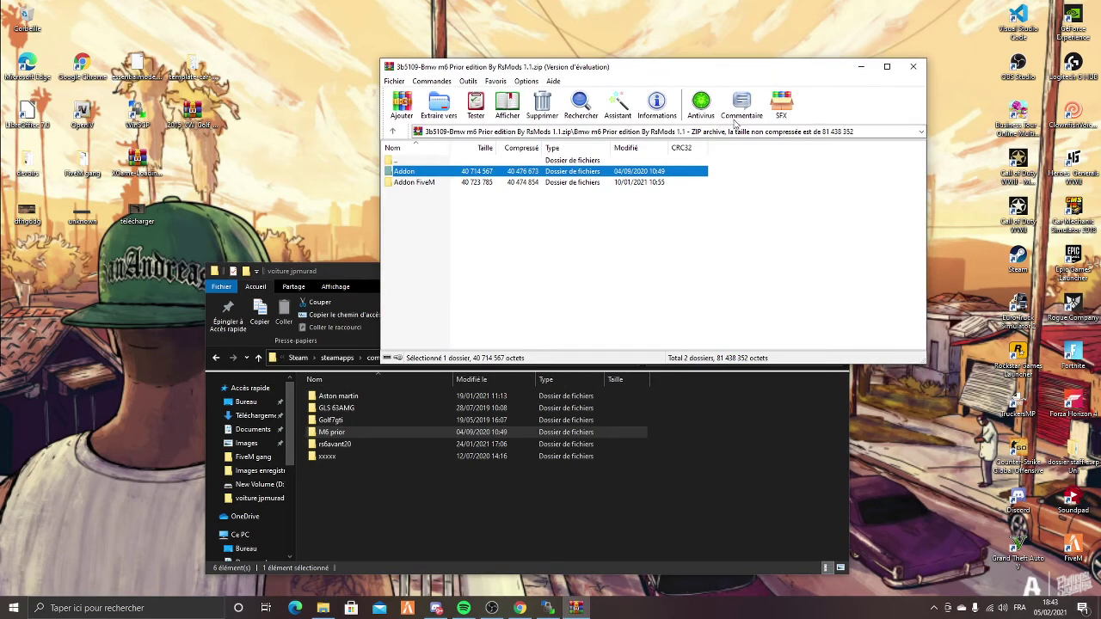
{"action": "double_click", "coordinate": [404, 171]}
{"action": "double_click", "coordinate": [417, 173]}
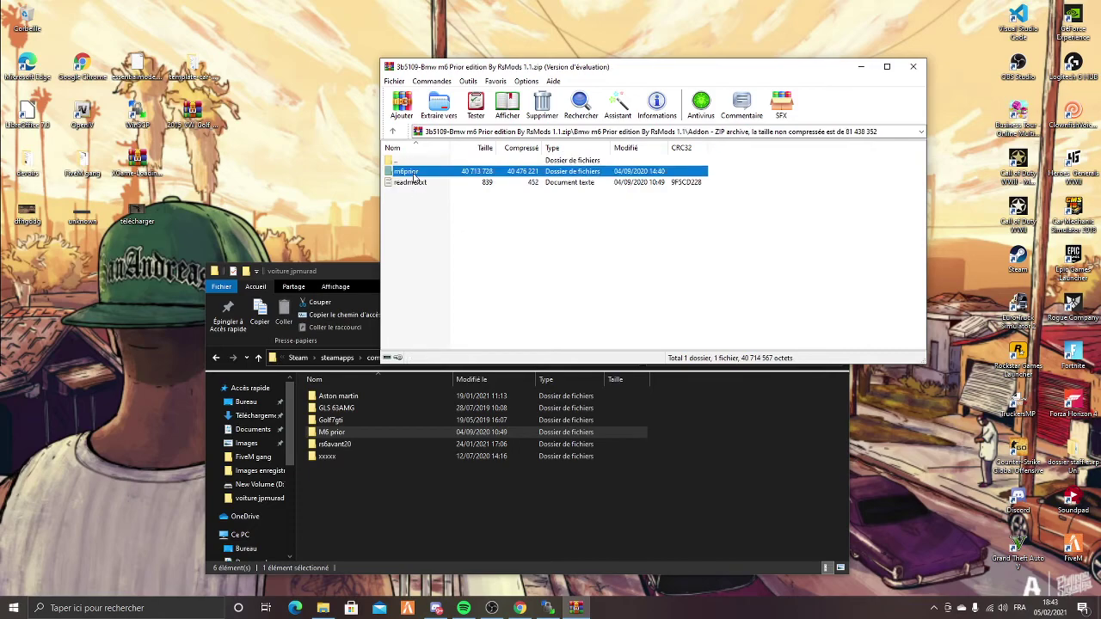
{"action": "left_click", "coordinate": [913, 69]}
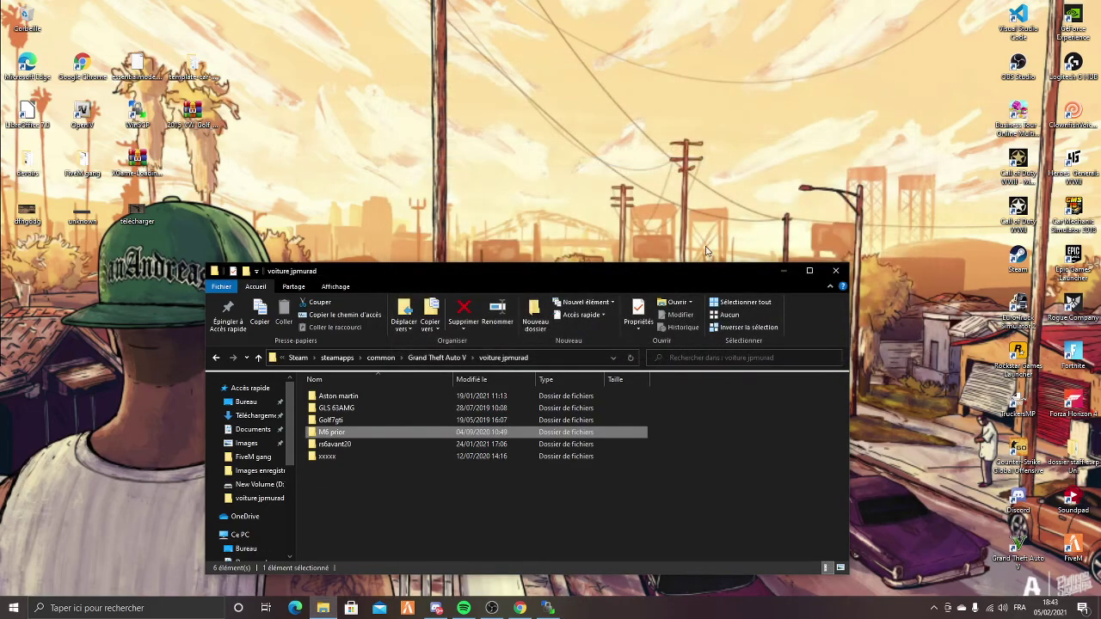
- Review where the car folder sits inside Grand Theft Auto V, look at its subfolders again, and close the window
{"action": "left_click_drag", "start_coordinate": [587, 267], "coordinate": [736, 189]}
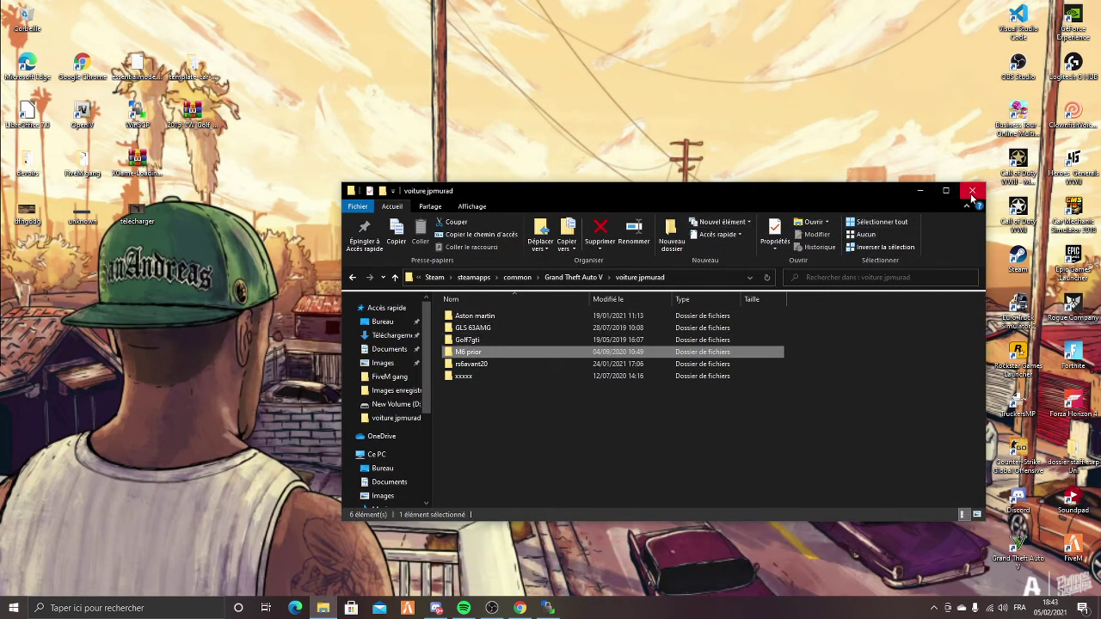
{"action": "left_click", "coordinate": [354, 278]}
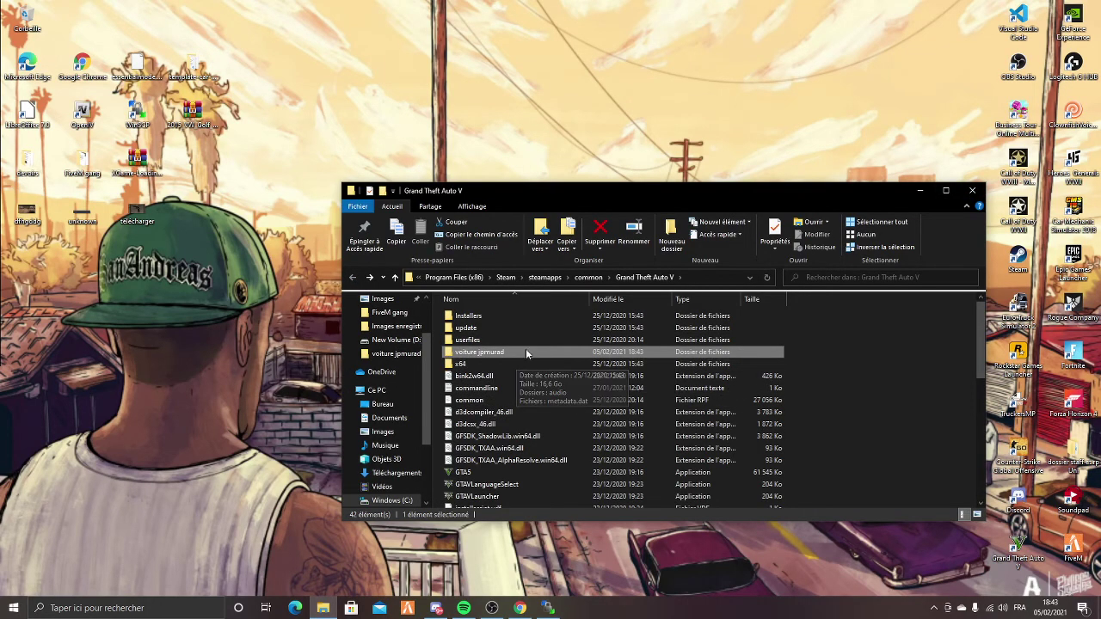
{"action": "double_click", "coordinate": [500, 353]}
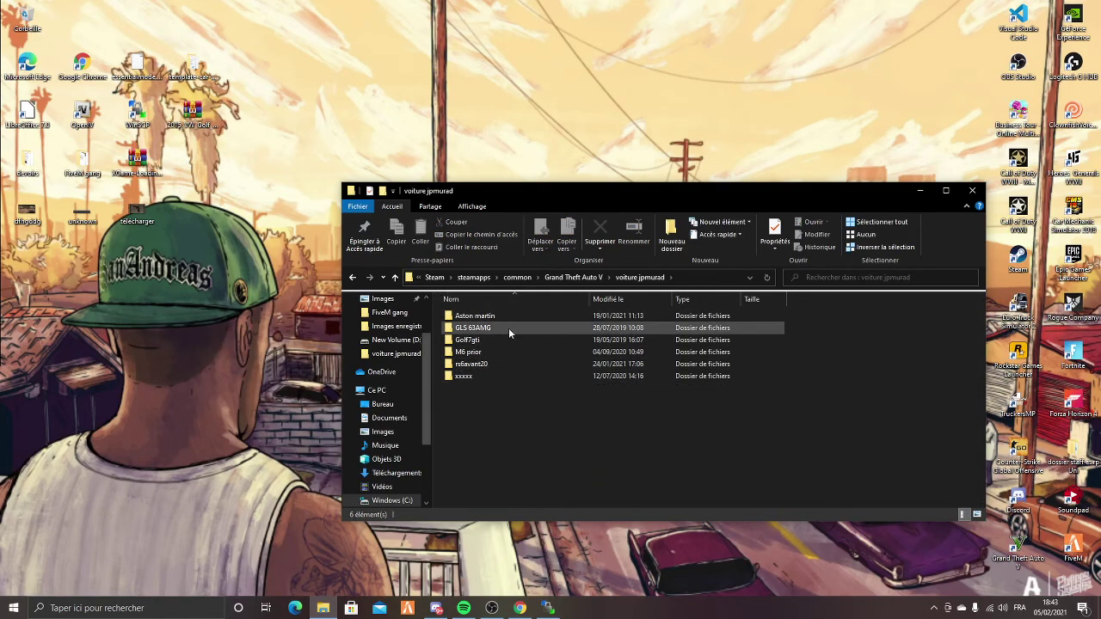
{"action": "mouse_move", "coordinate": [509, 329]}
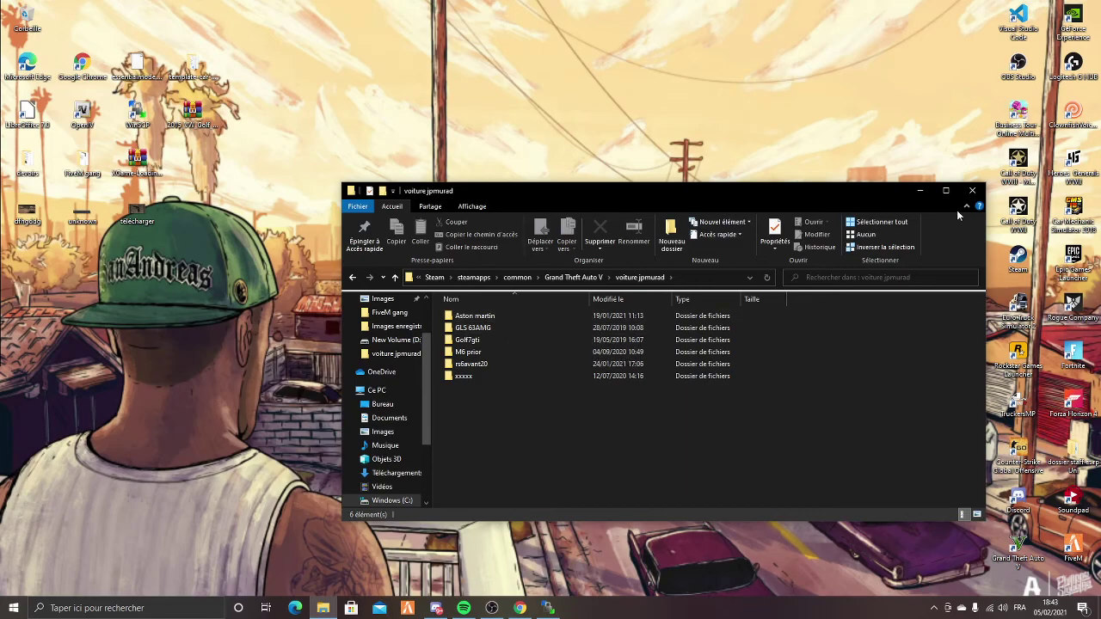
{"action": "left_click", "coordinate": [971, 190]}
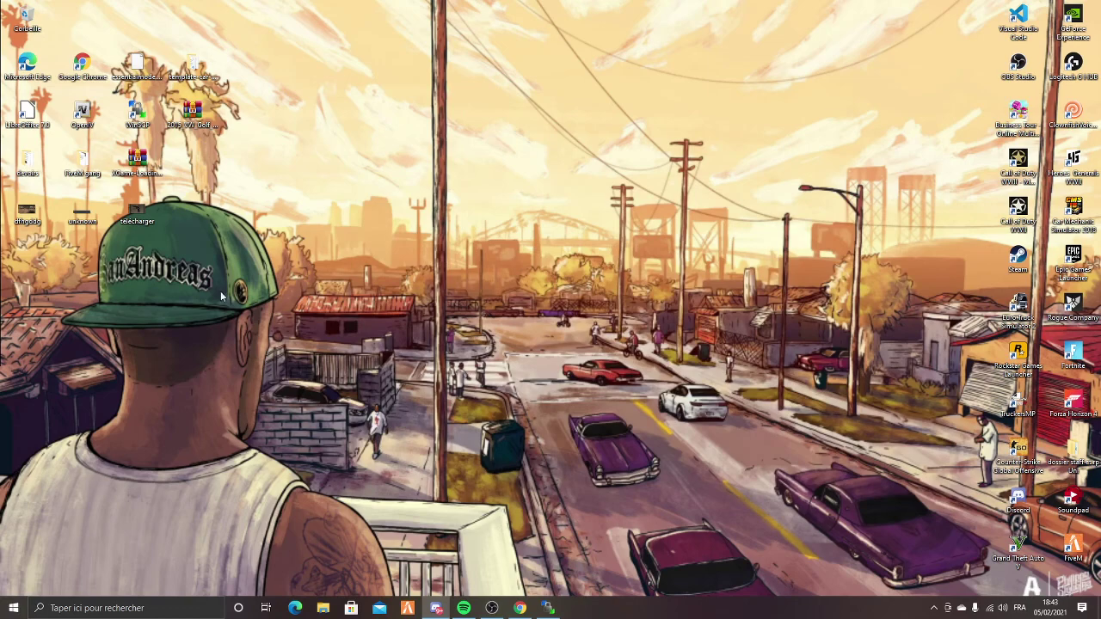
- Launch OpenIV for the Windows version of Grand Theft Auto V and open the data folder of M6 prior's m6prior/dlc.rpf
{"action": "double_click", "coordinate": [98, 113]}
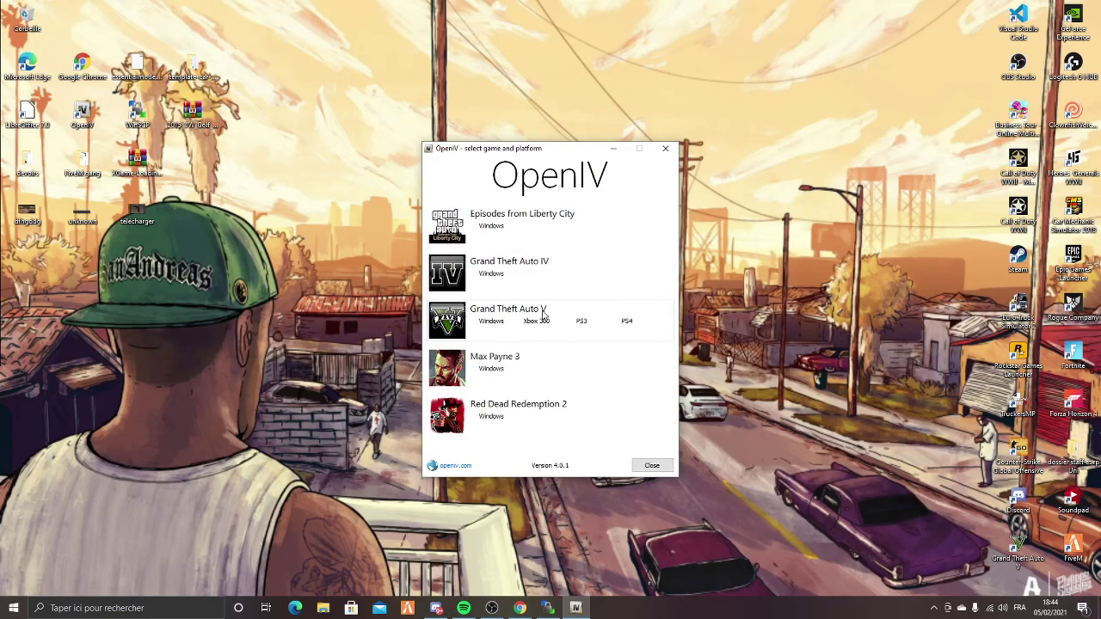
{"action": "left_click", "coordinate": [491, 321]}
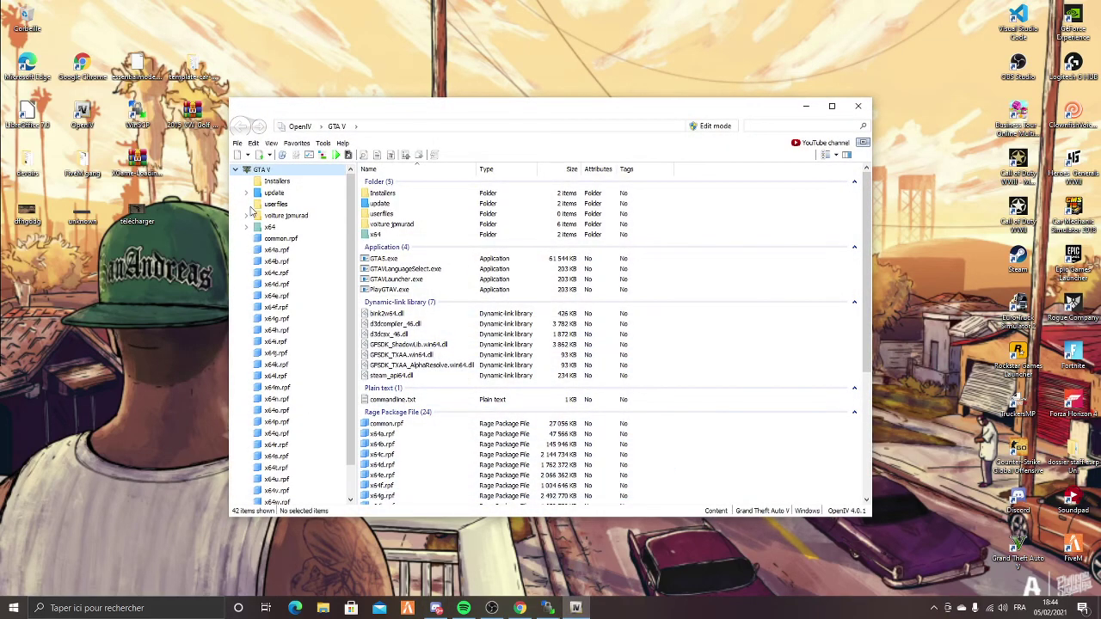
{"action": "left_click", "coordinate": [275, 215]}
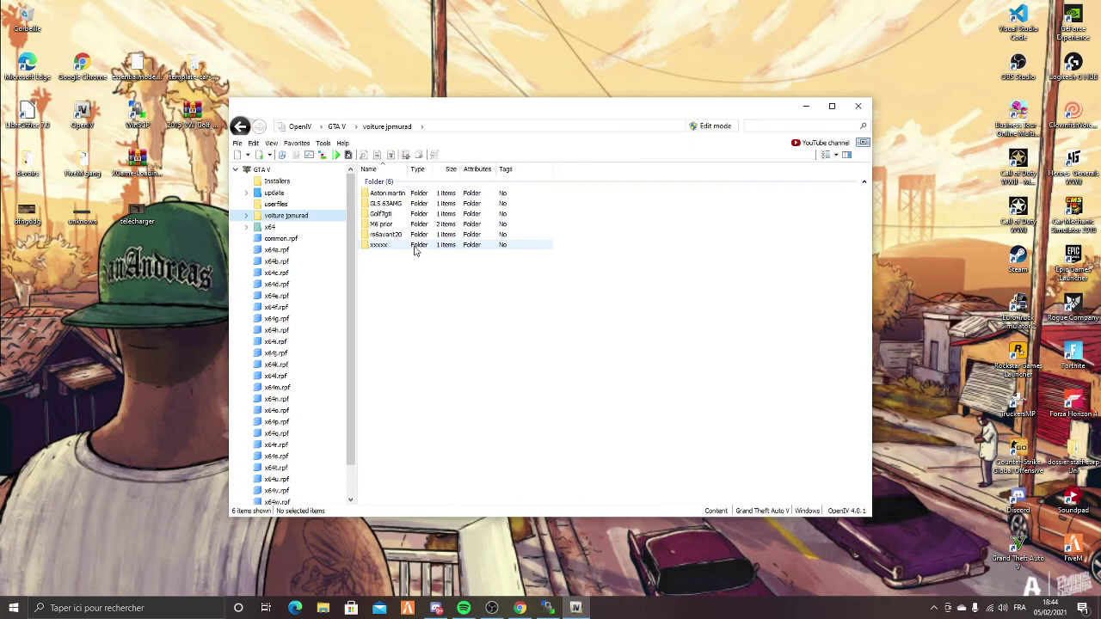
{"action": "left_click", "coordinate": [246, 216]}
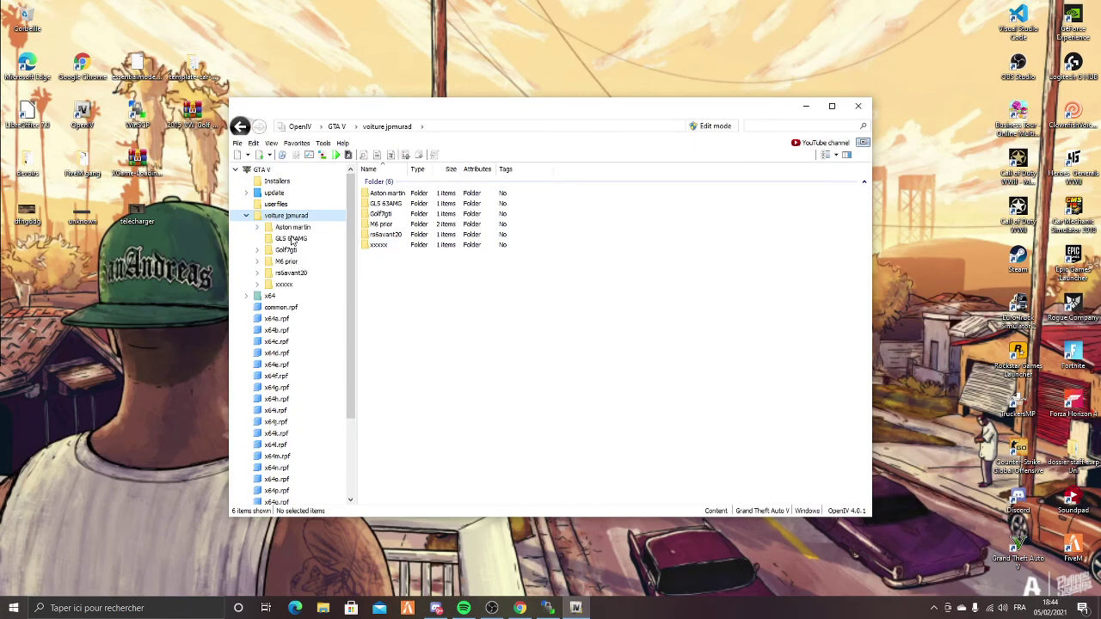
{"action": "left_click", "coordinate": [288, 262]}
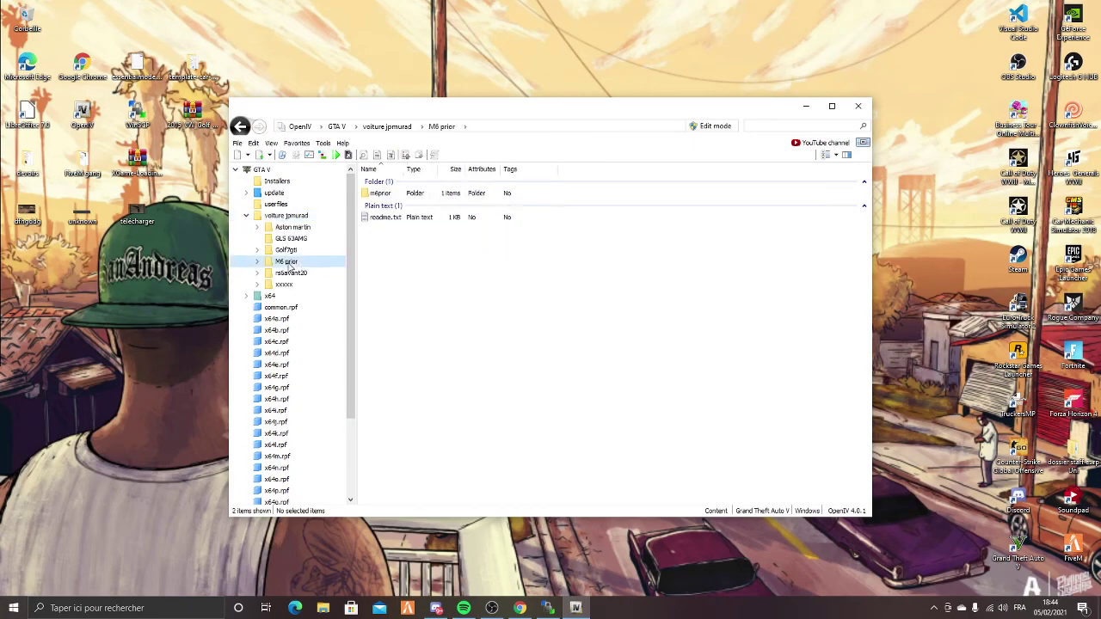
{"action": "double_click", "coordinate": [379, 193]}
{"action": "double_click", "coordinate": [388, 197]}
{"action": "double_click", "coordinate": [390, 198]}
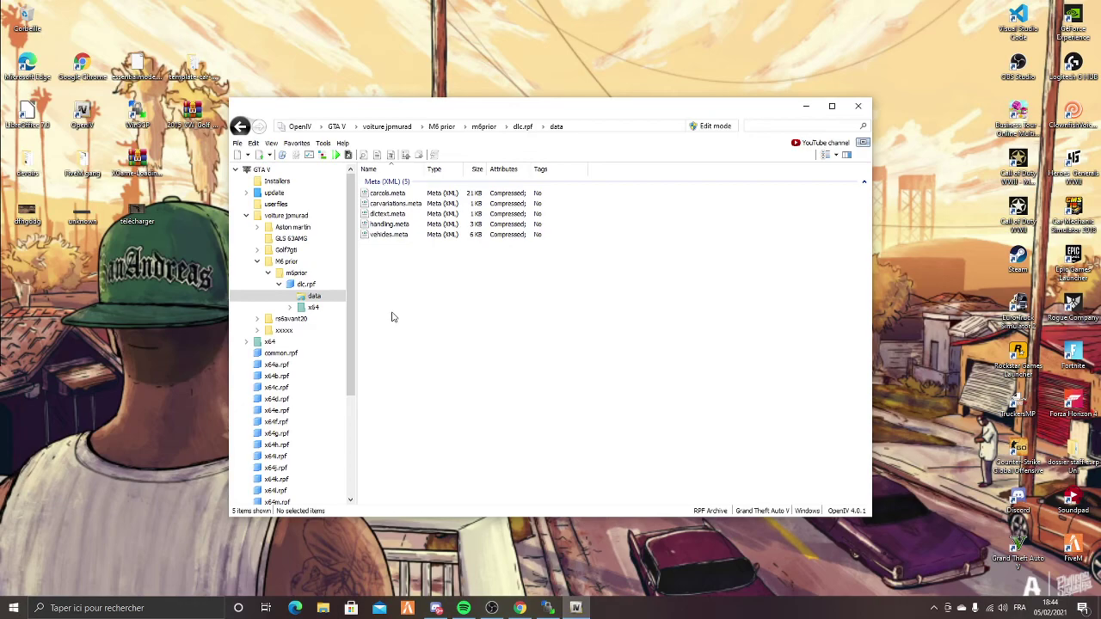
- Extract carcols, carvariations, dlctext, handling and vehicles.meta from the data folder to the desktop, and minimize OpenIV
{"action": "left_click_drag", "start_coordinate": [395, 276], "coordinate": [388, 195]}
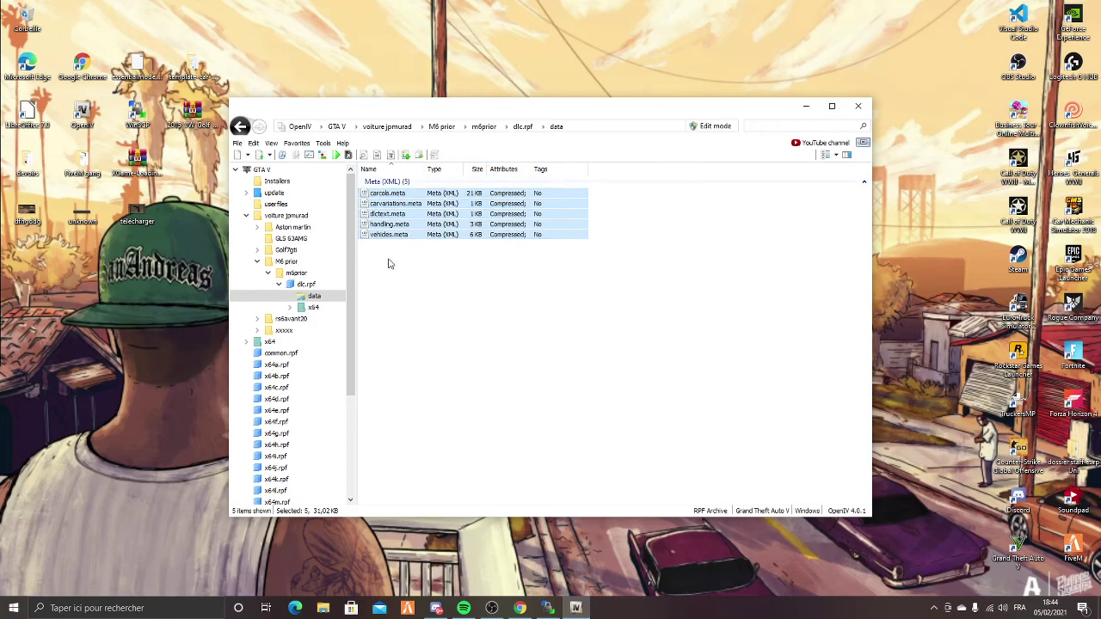
{"action": "left_click_drag", "start_coordinate": [394, 226], "coordinate": [189, 262]}
{"action": "left_click_drag", "start_coordinate": [129, 348], "coordinate": [131, 344]}
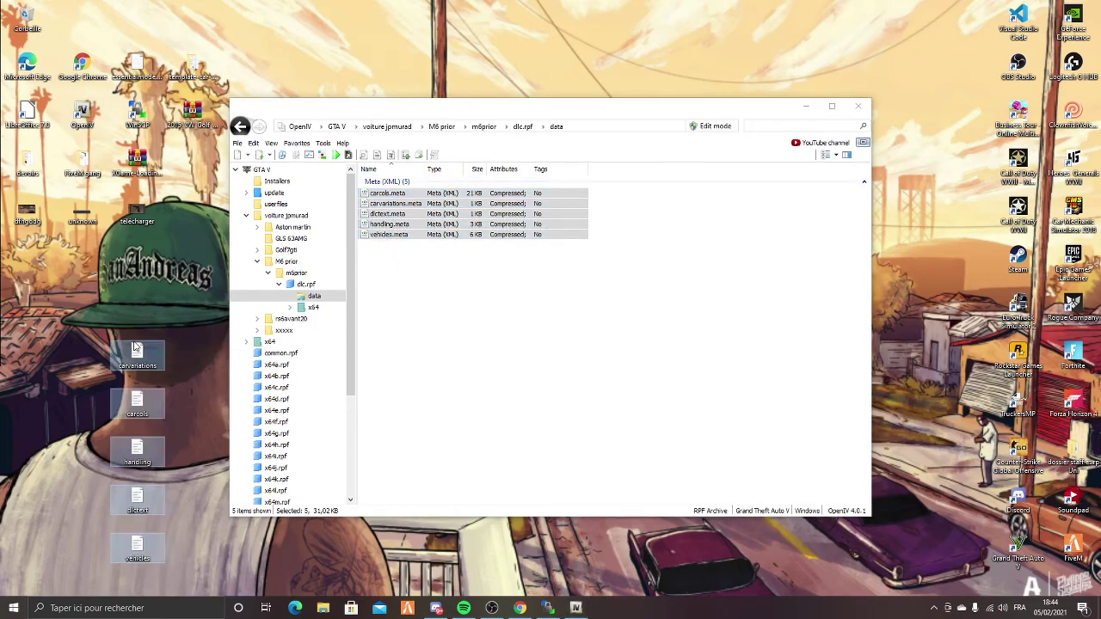
{"action": "left_click_drag", "start_coordinate": [808, 115], "coordinate": [894, 114]}
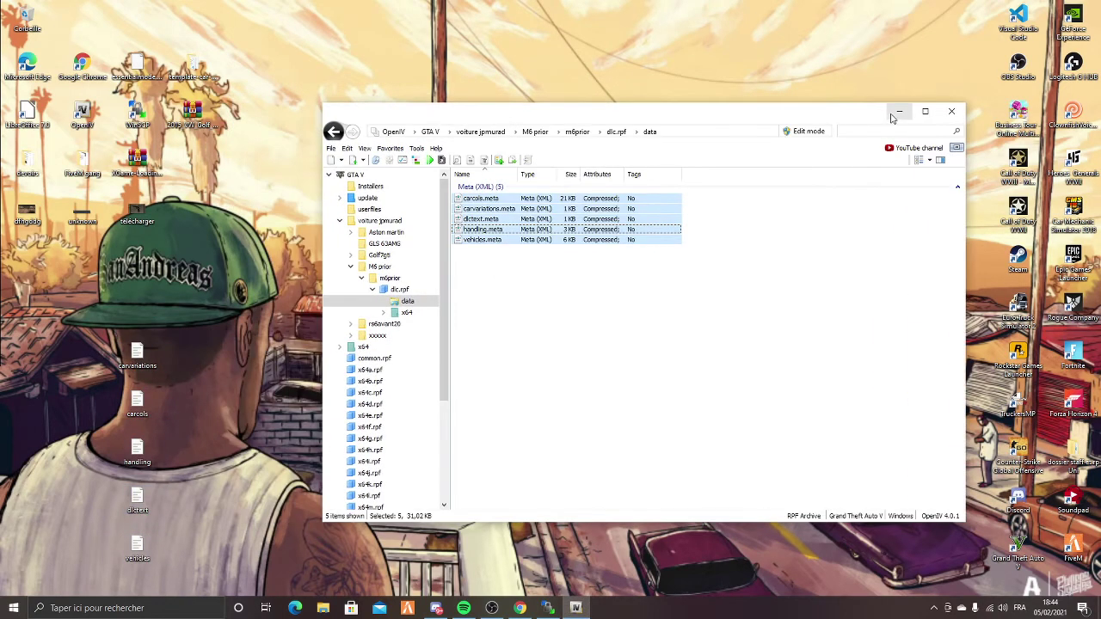
{"action": "left_click", "coordinate": [894, 107]}
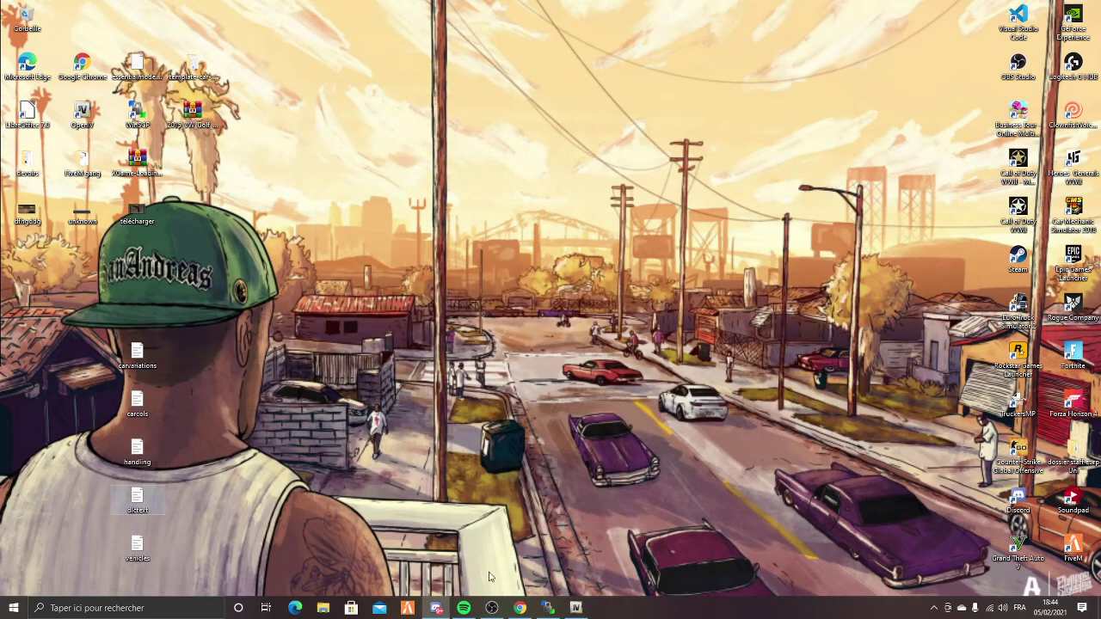
- Switch to WinSCP and open the server folder /resources/[serveur]/[car]/template-car-master
{"action": "left_click", "coordinate": [547, 608]}
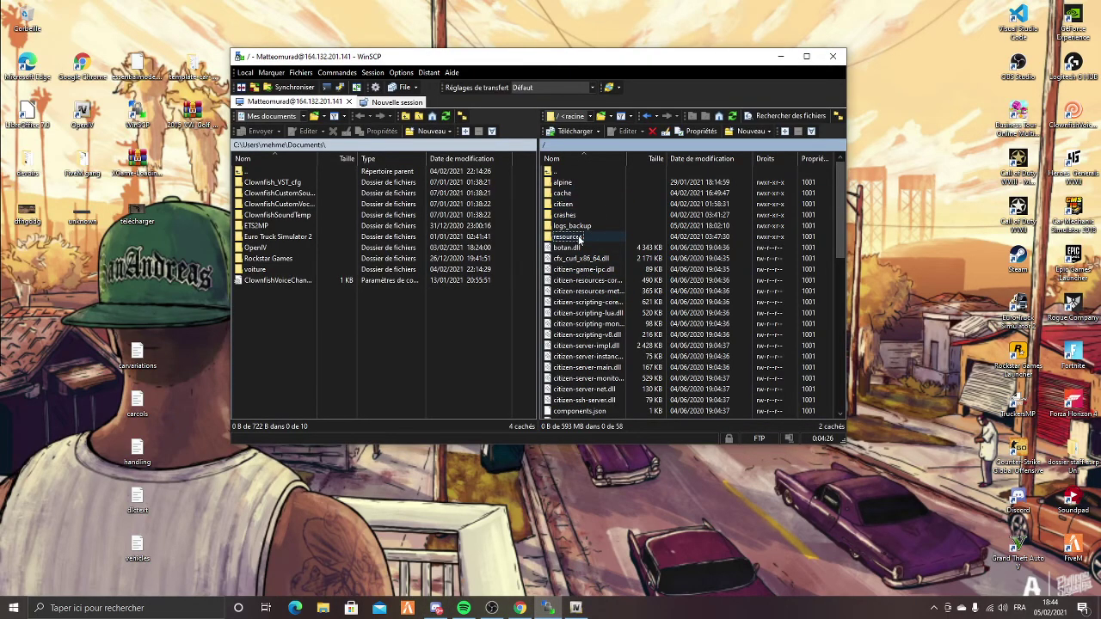
{"action": "double_click", "coordinate": [577, 238]}
{"action": "double_click", "coordinate": [575, 226]}
{"action": "double_click", "coordinate": [574, 205]}
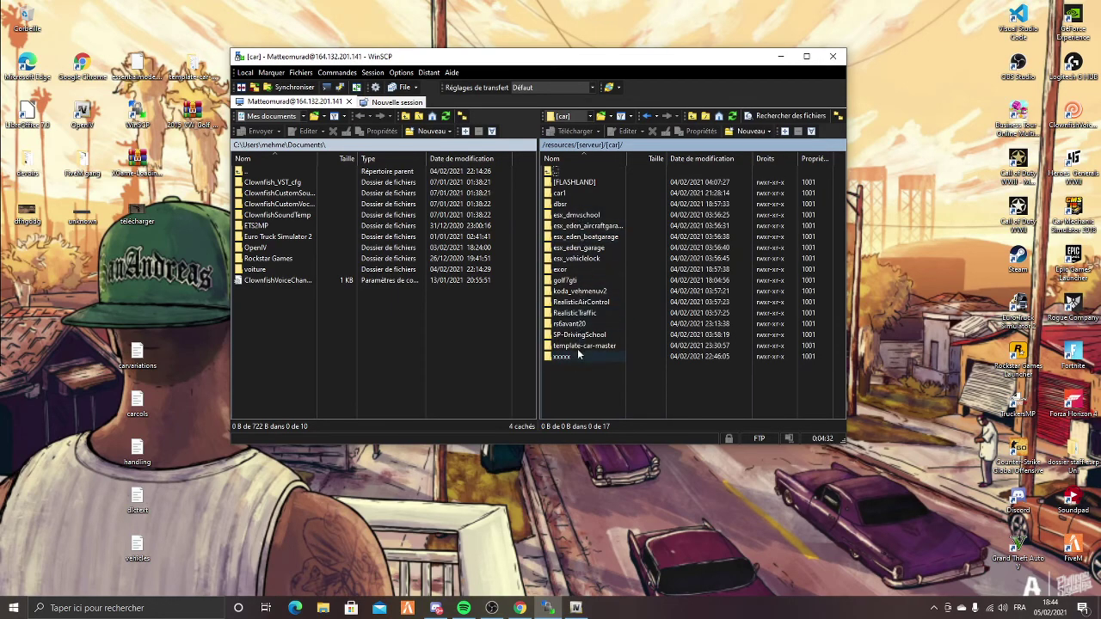
{"action": "left_click_drag", "start_coordinate": [430, 57], "coordinate": [528, 60]}
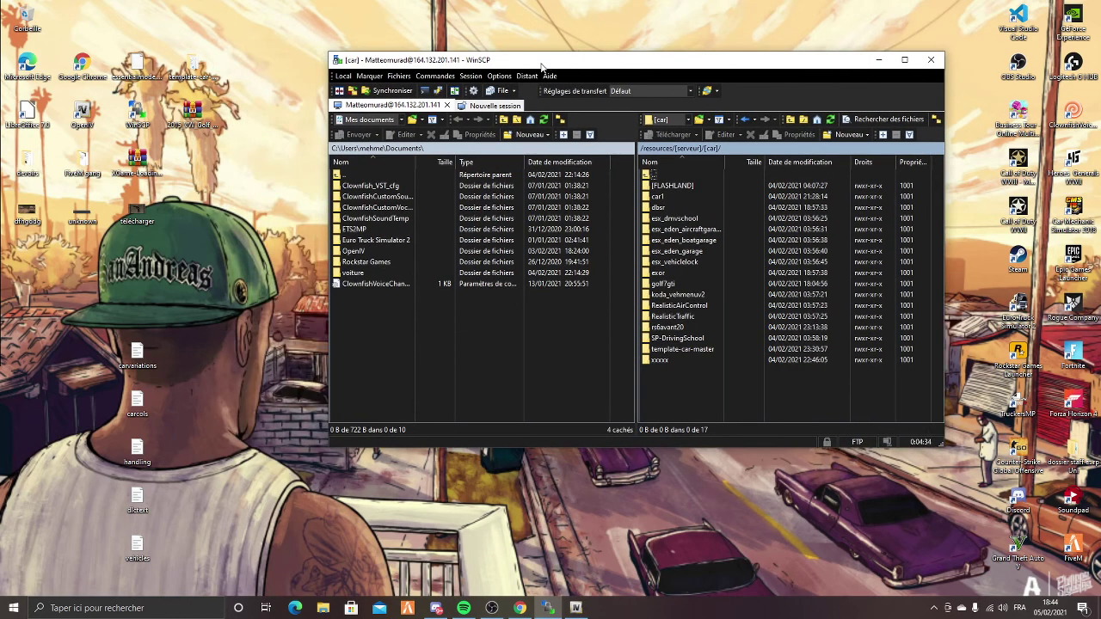
{"action": "mouse_move", "coordinate": [197, 71]}
{"action": "left_mouse_down"}
{"action": "mouse_move", "coordinate": [440, 295]}
{"action": "mouse_move", "coordinate": [717, 334]}
{"action": "mouse_move", "coordinate": [190, 89]}
{"action": "left_mouse_up"}
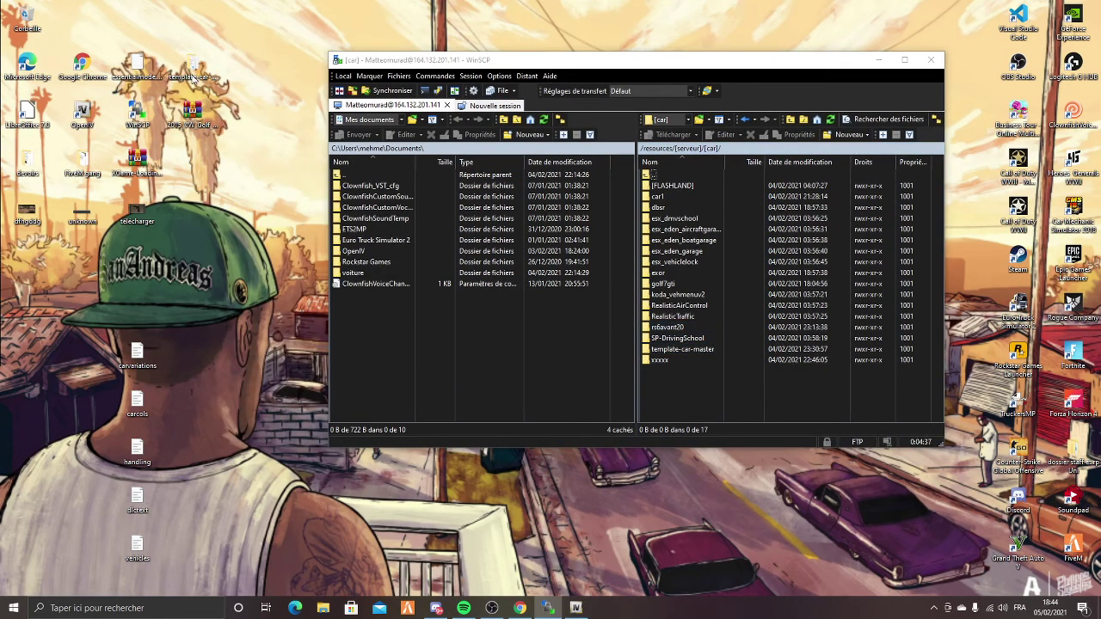
{"action": "double_click", "coordinate": [662, 350]}
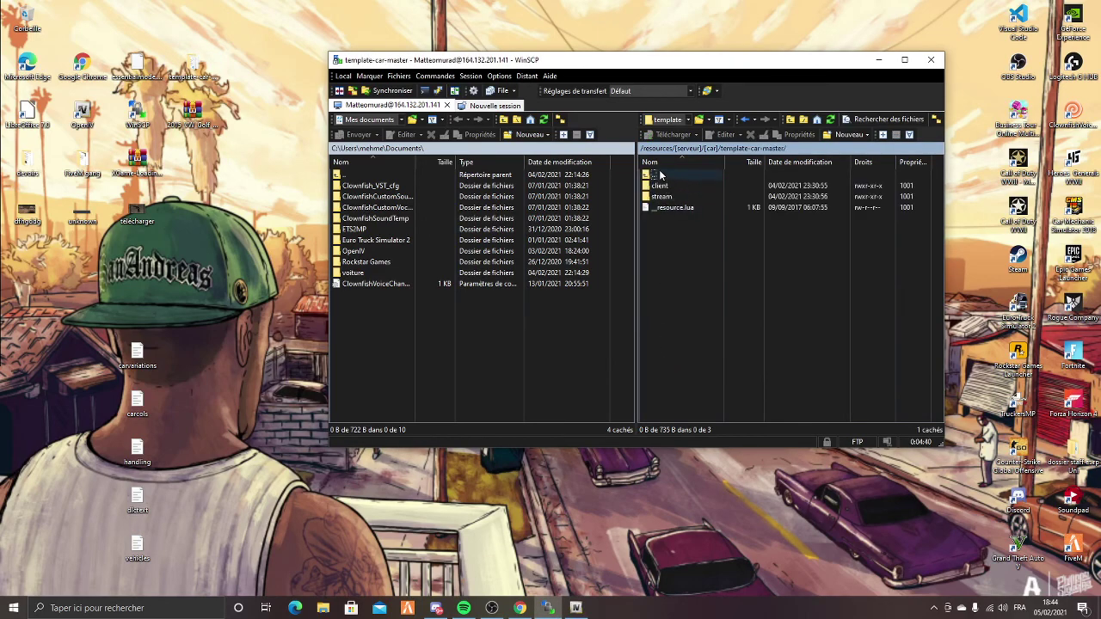
{"action": "left_click_drag", "start_coordinate": [762, 59], "coordinate": [697, 41]}
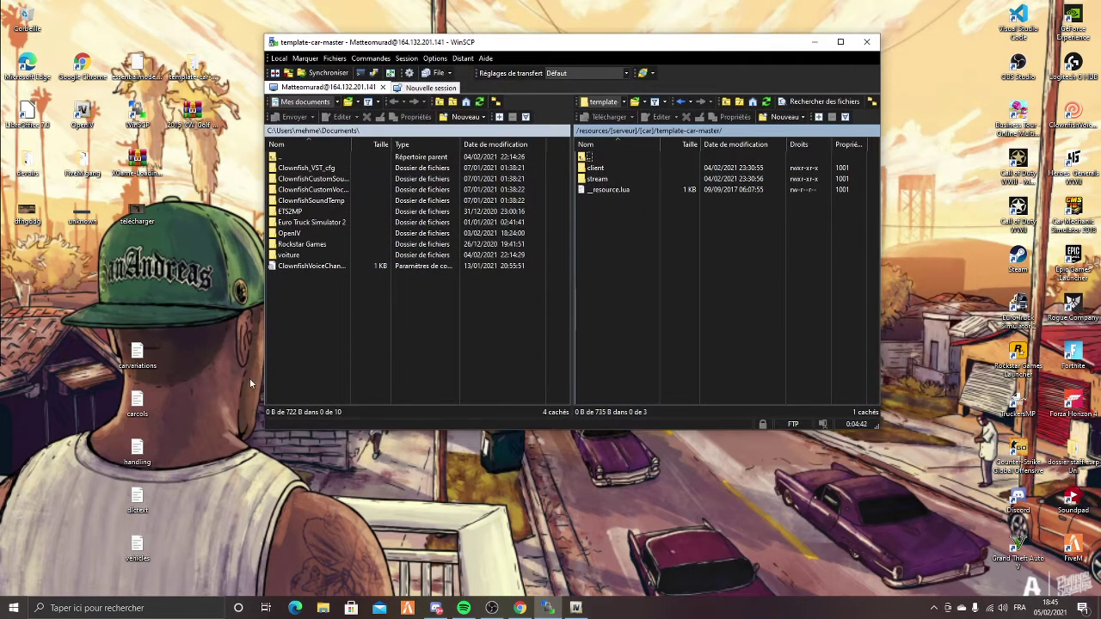
- Delete dlctext from the desktop and upload the carvariations, carcols, handling and vehicles meta files to the server's template-car-master folder
{"action": "left_click", "coordinate": [143, 501]}
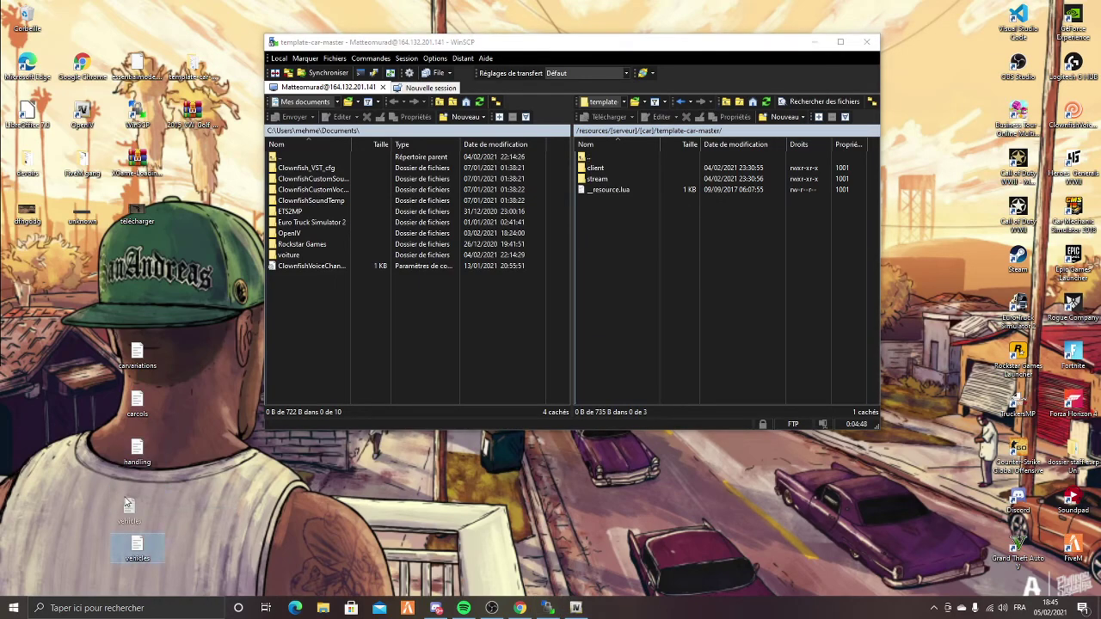
{"action": "key", "text": "Delete"}
{"action": "left_click_drag", "start_coordinate": [86, 340], "coordinate": [181, 539]}
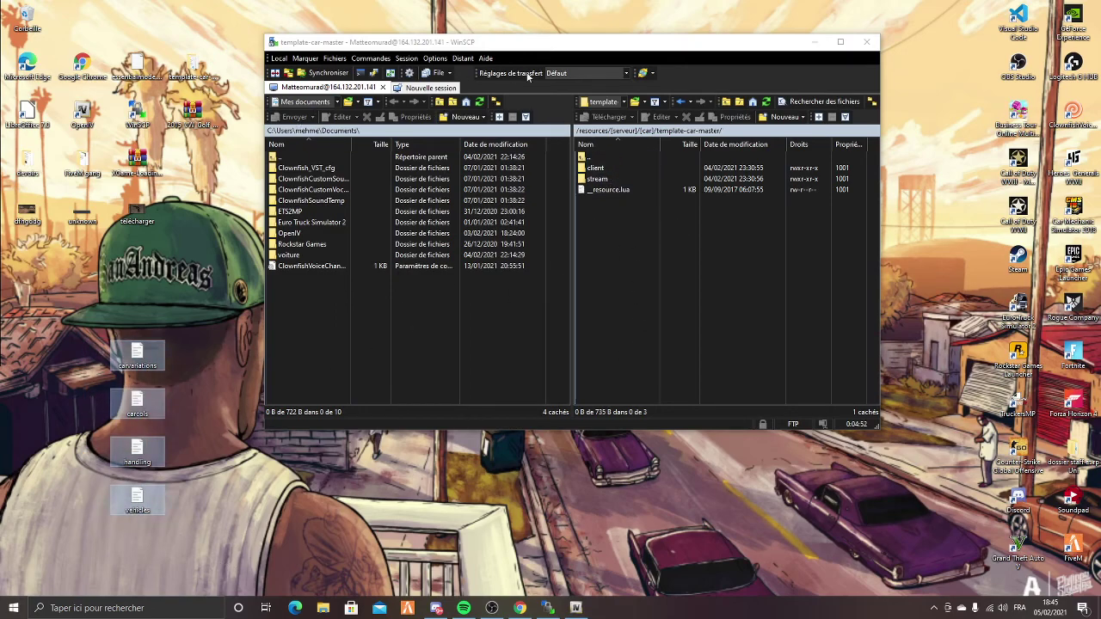
{"action": "left_click_drag", "start_coordinate": [138, 351], "coordinate": [688, 311]}
{"action": "mouse_move", "coordinate": [546, 611]}
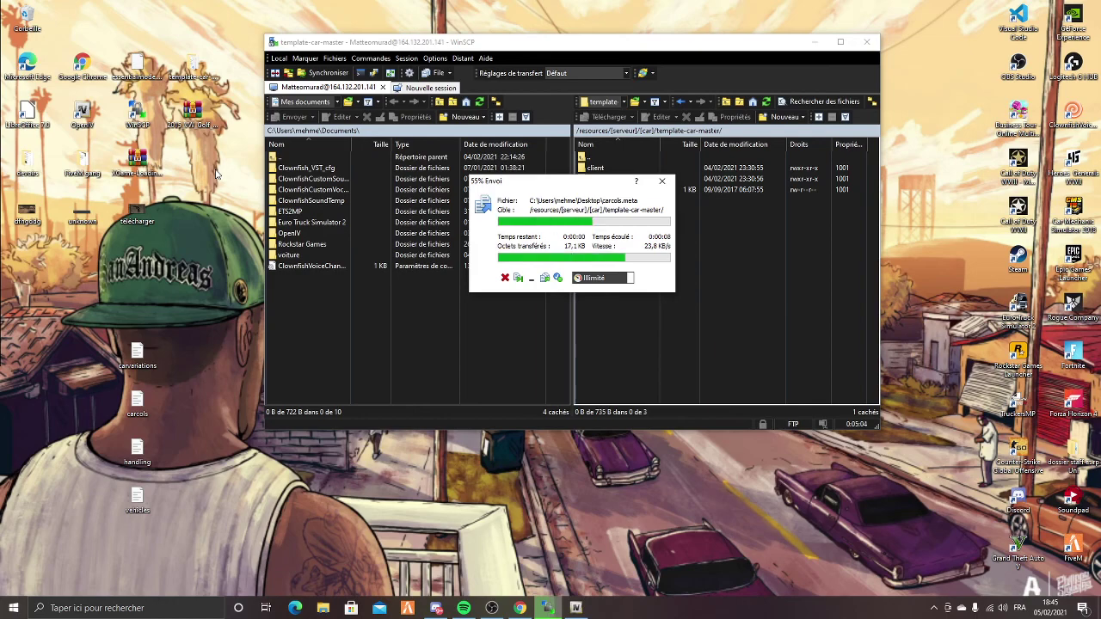
- Open the desktop's template-car-master folder and create a folder named data in it
{"action": "left_click", "coordinate": [203, 78]}
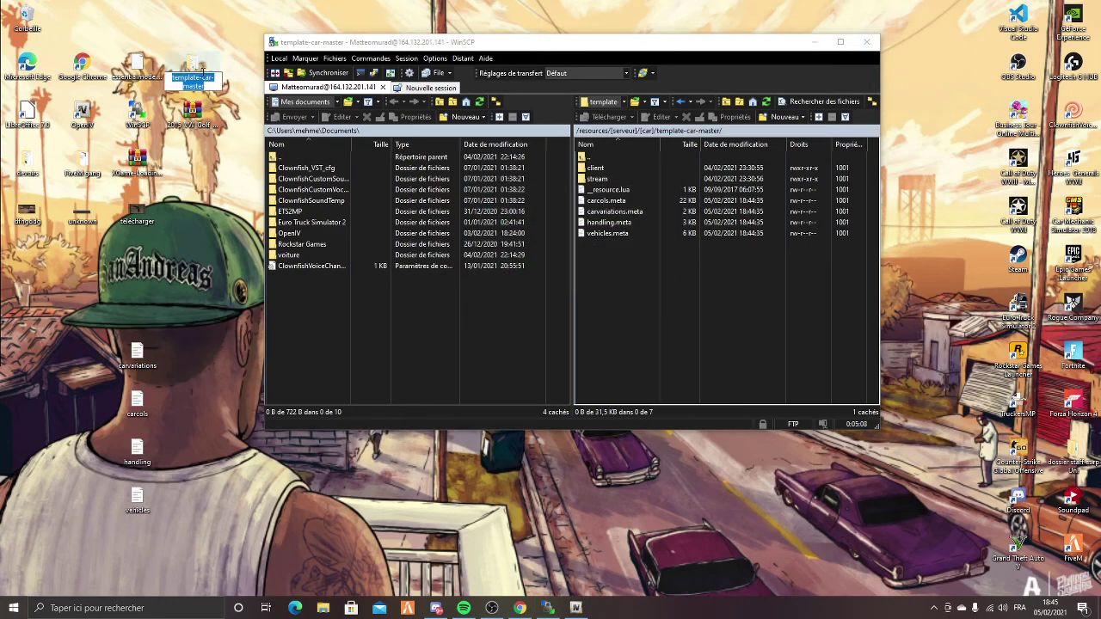
{"action": "double_click", "coordinate": [193, 69]}
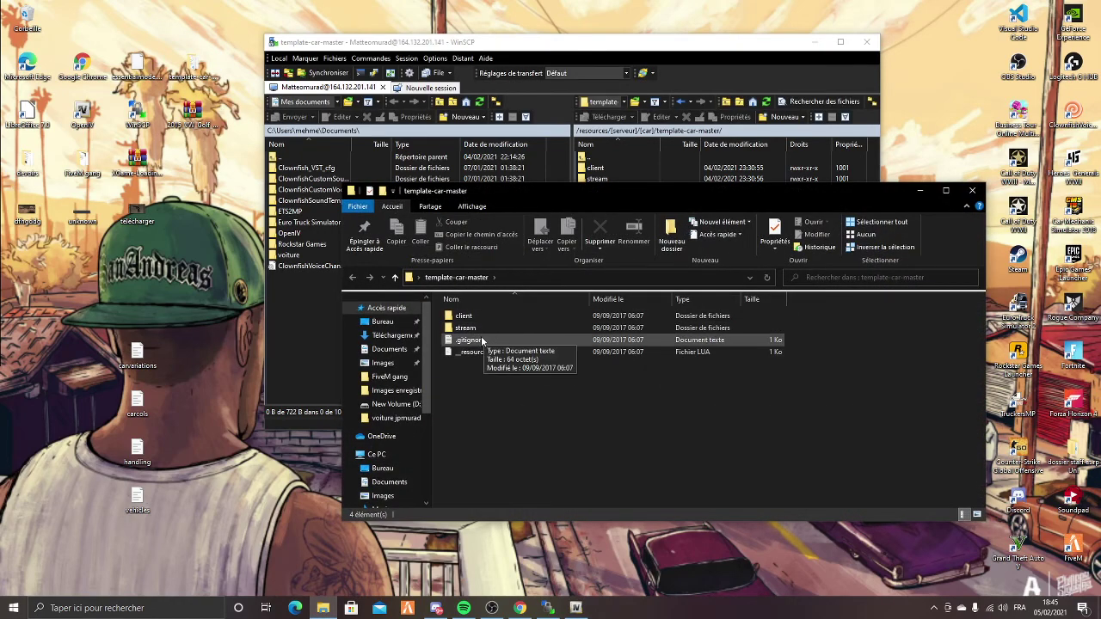
{"action": "right_click", "coordinate": [498, 390]}
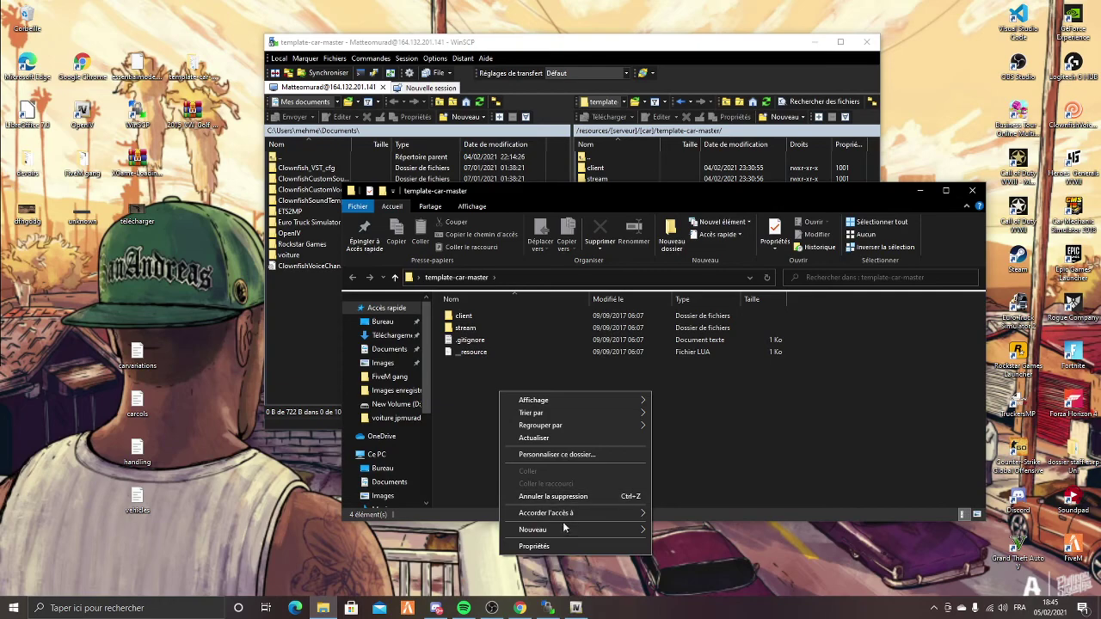
{"action": "mouse_move", "coordinate": [565, 528]}
{"action": "left_click", "coordinate": [716, 364]}
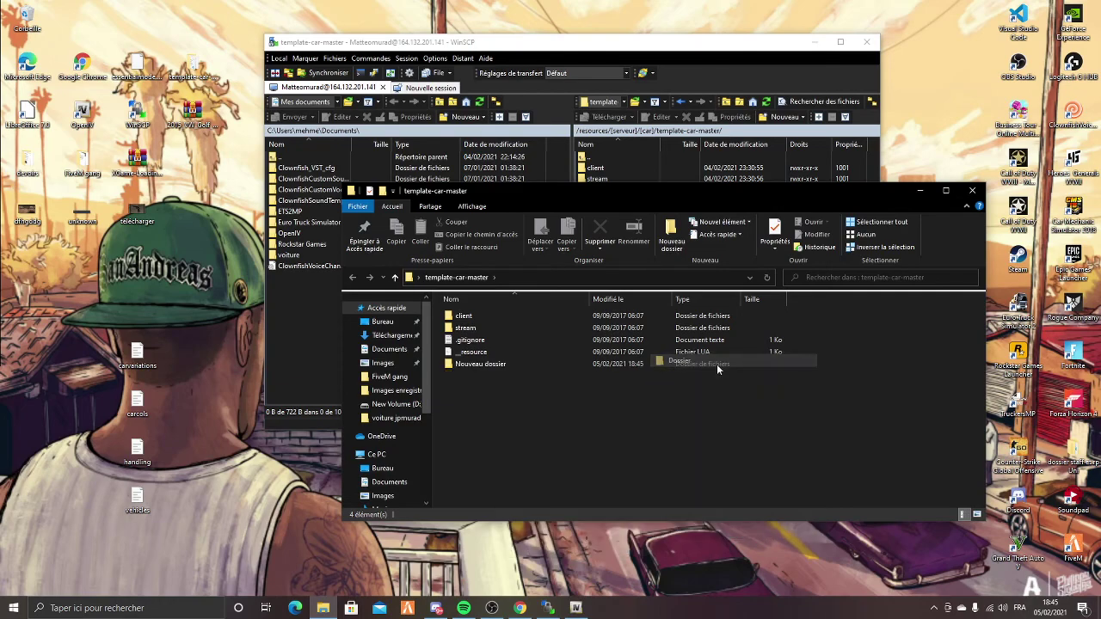
{"action": "type", "text": "data"}
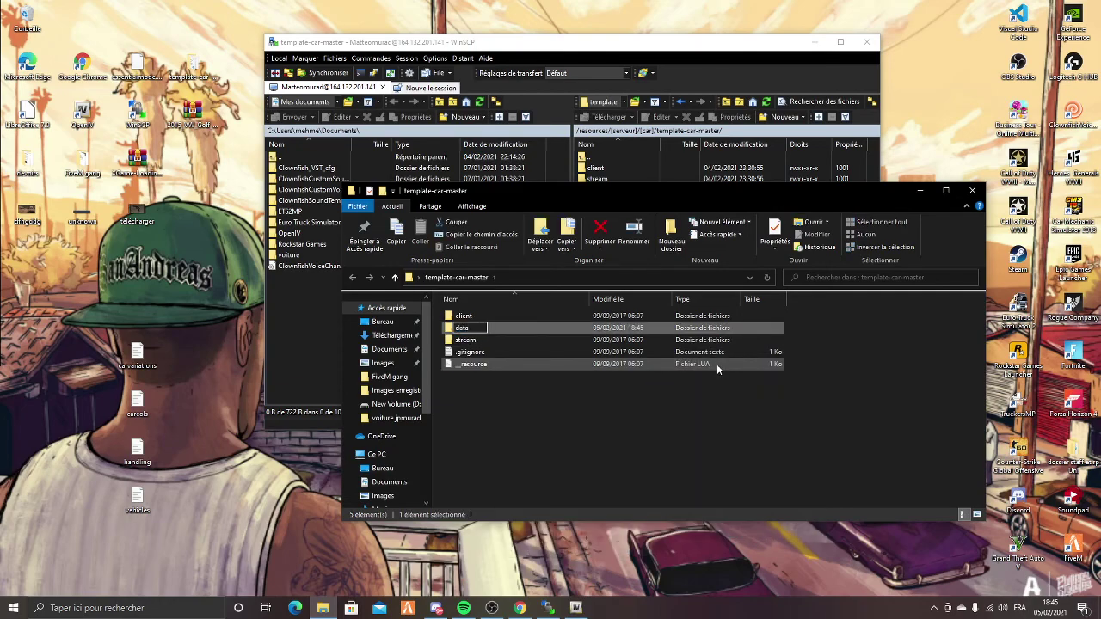
{"action": "key", "text": "Return"}
{"action": "left_click", "coordinate": [707, 409]}
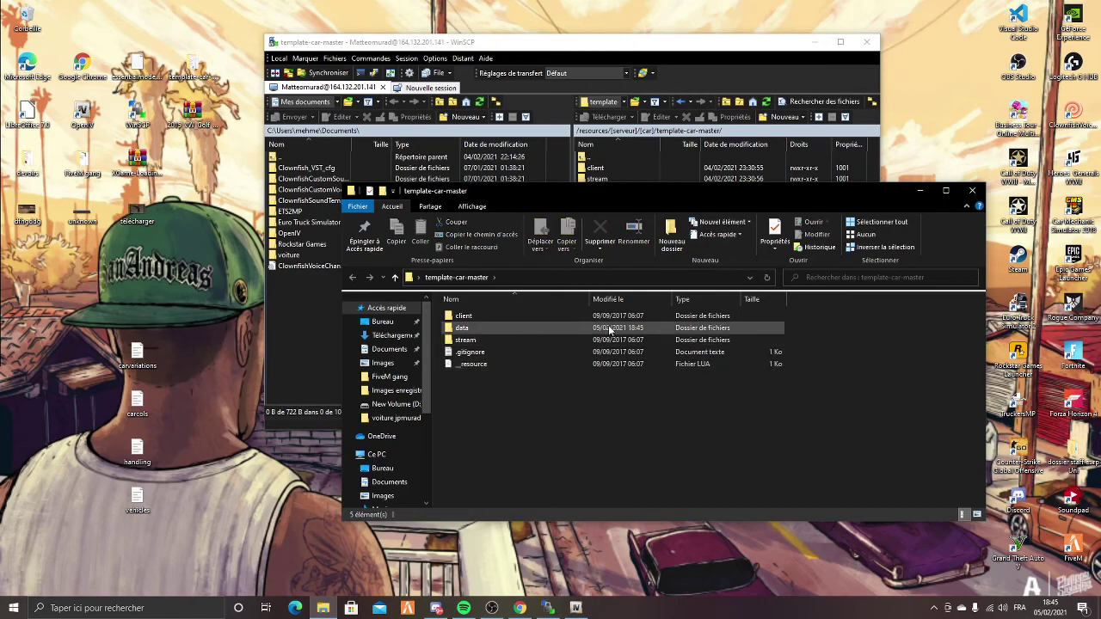
- Delete the data folder from the local template-car-master folder and close the folder window
{"action": "right_click", "coordinate": [532, 328]}
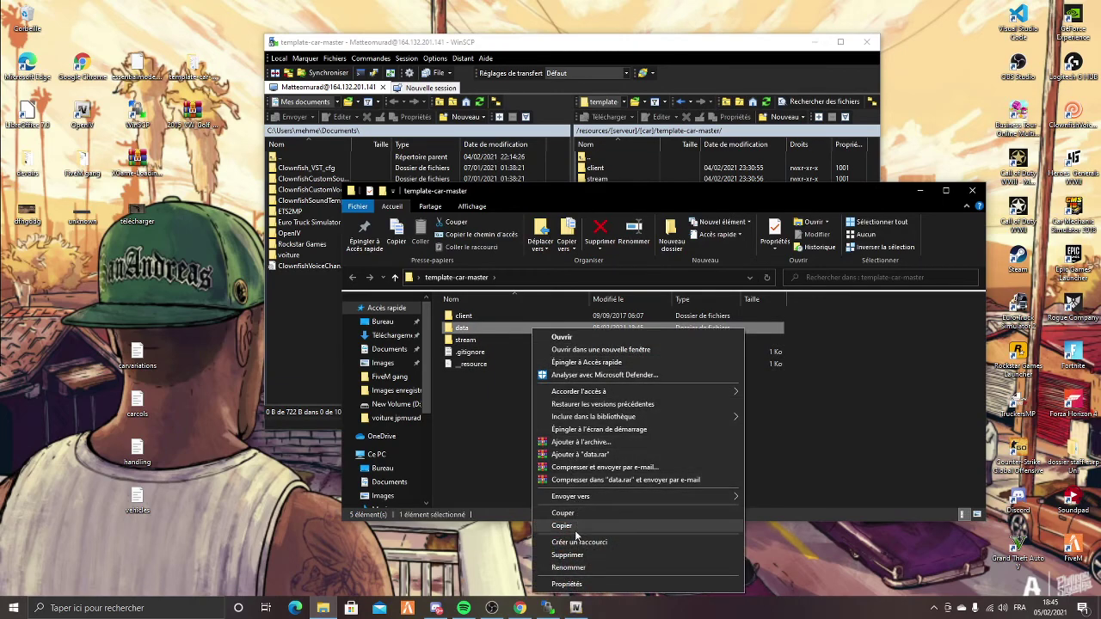
{"action": "left_click", "coordinate": [568, 555]}
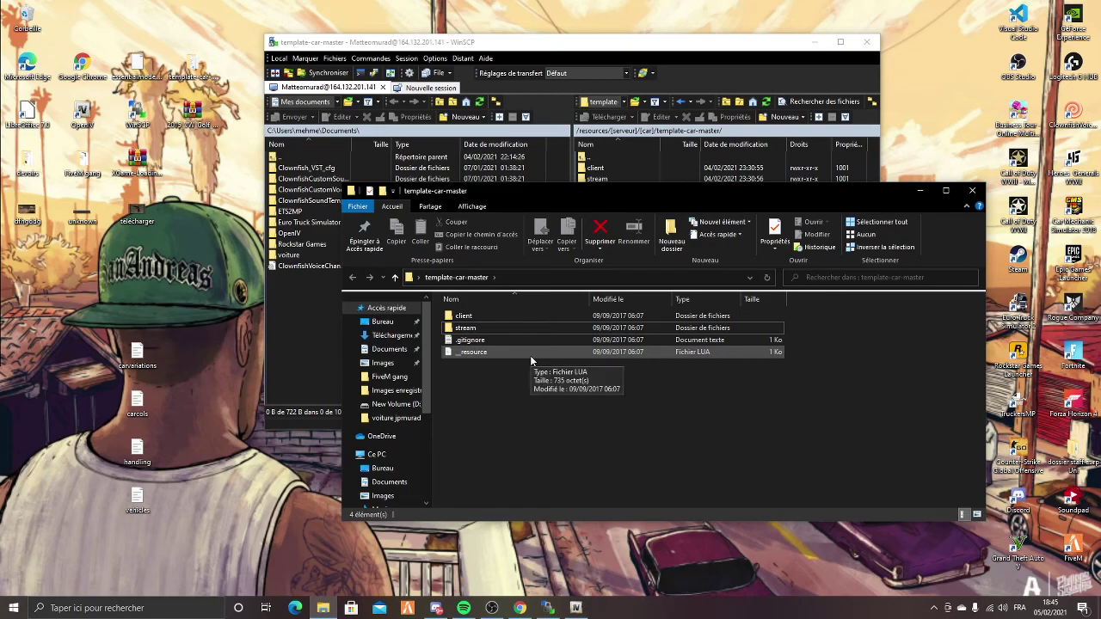
{"action": "left_click", "coordinate": [972, 190]}
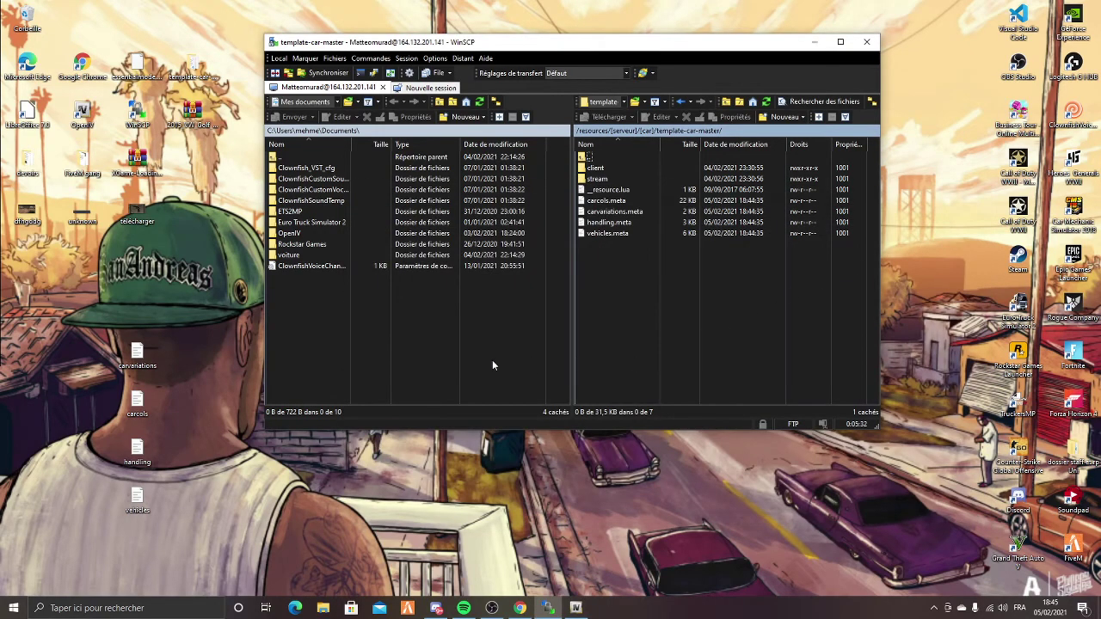
- Delete the carvariations, carcols, handling and vehicles files from the desktop
{"action": "left_click_drag", "start_coordinate": [105, 338], "coordinate": [206, 554]}
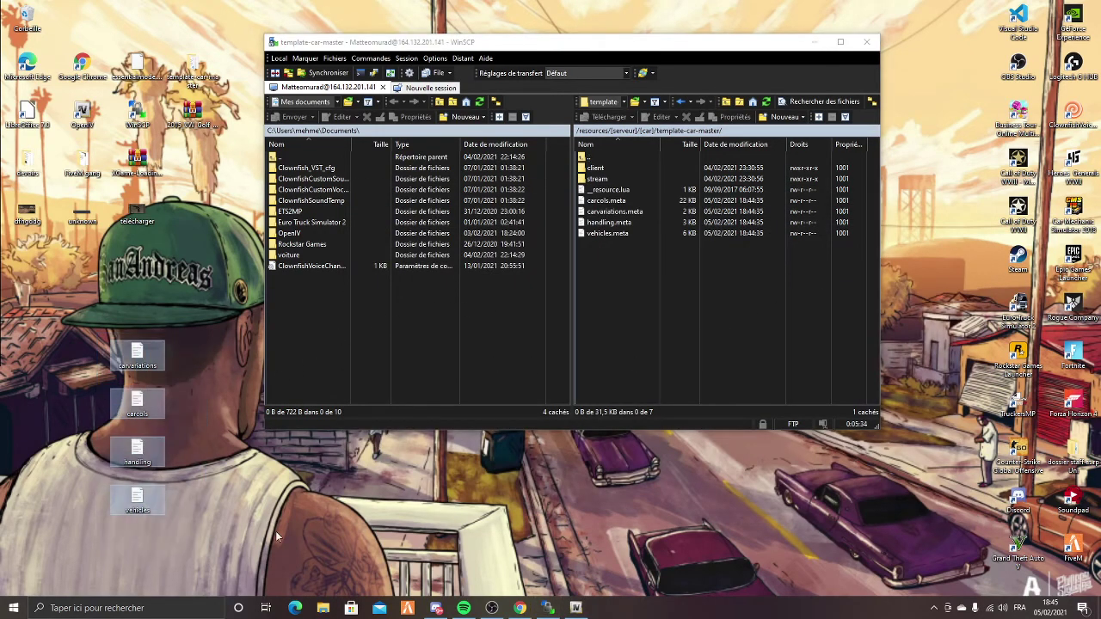
{"action": "key", "text": "Delete"}
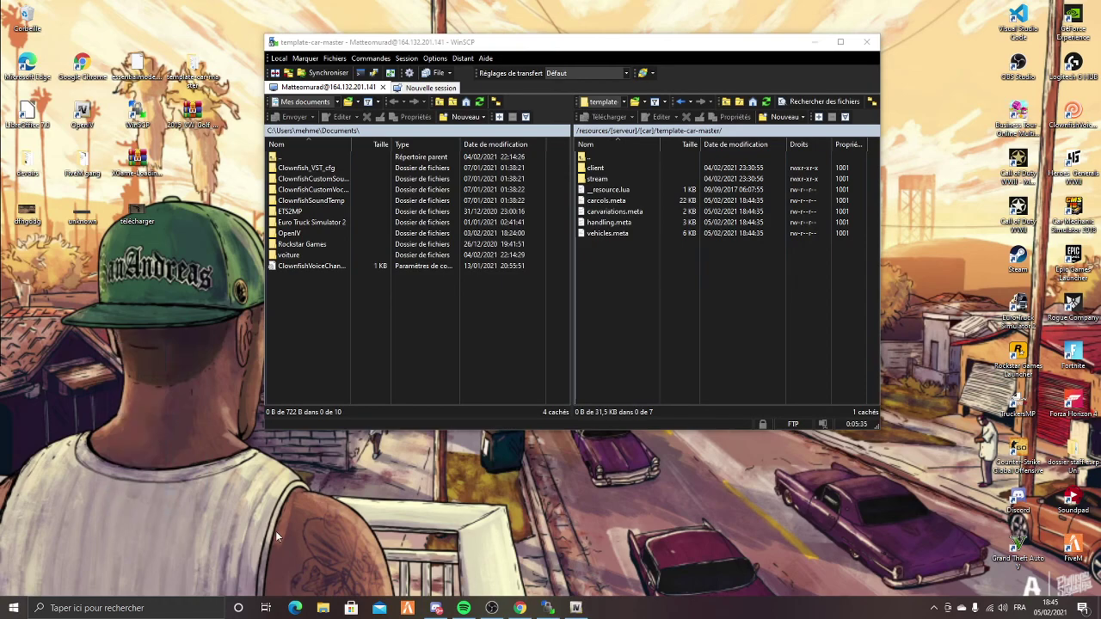
- Open the server's __resource.lua for editing with Visual Studio Code as the external editor
{"action": "left_click", "coordinate": [617, 193]}
{"action": "right_click", "coordinate": [617, 191]}
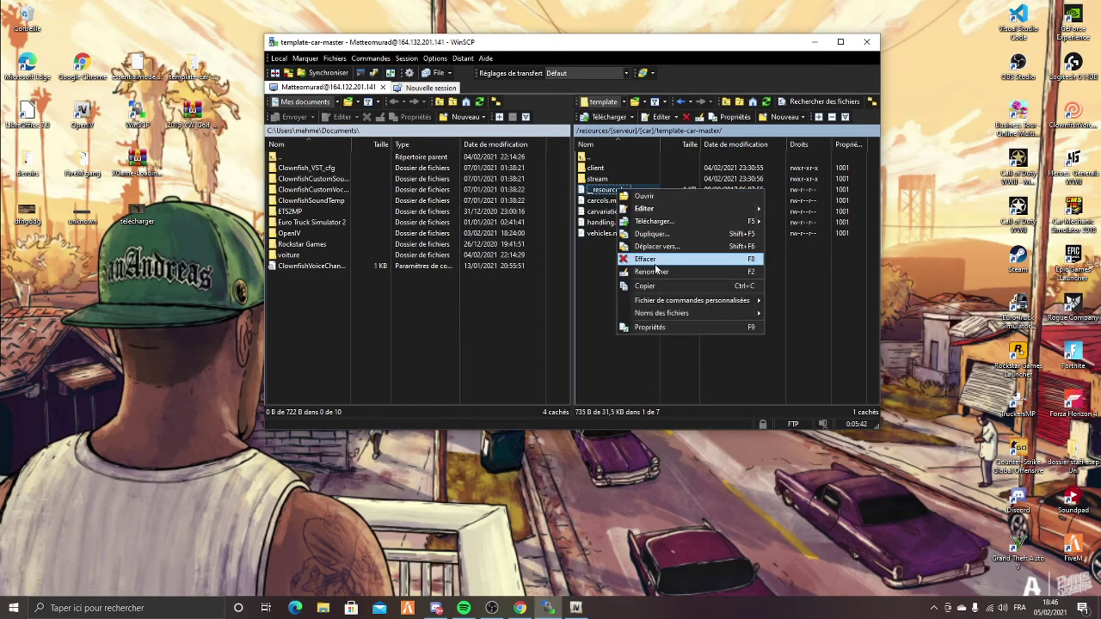
{"action": "mouse_move", "coordinate": [680, 209]}
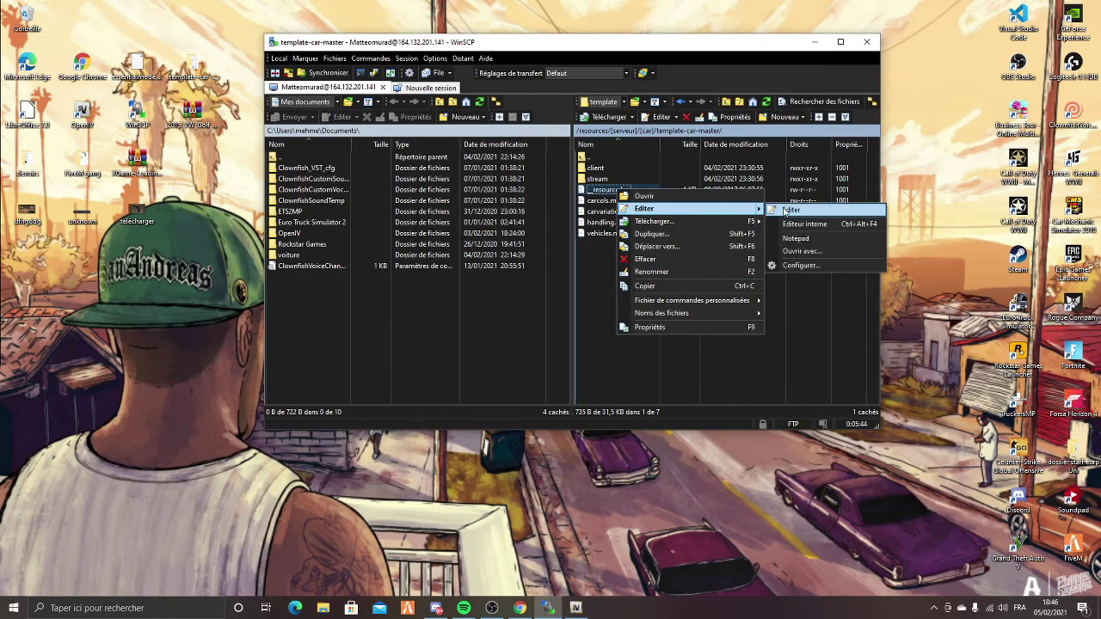
{"action": "left_click", "coordinate": [801, 252]}
{"action": "left_click", "coordinate": [656, 201]}
{"action": "scroll", "coordinate": [621, 370], "scroll_direction": "down", "scroll_amount": 5}
{"action": "left_click", "coordinate": [606, 422]}
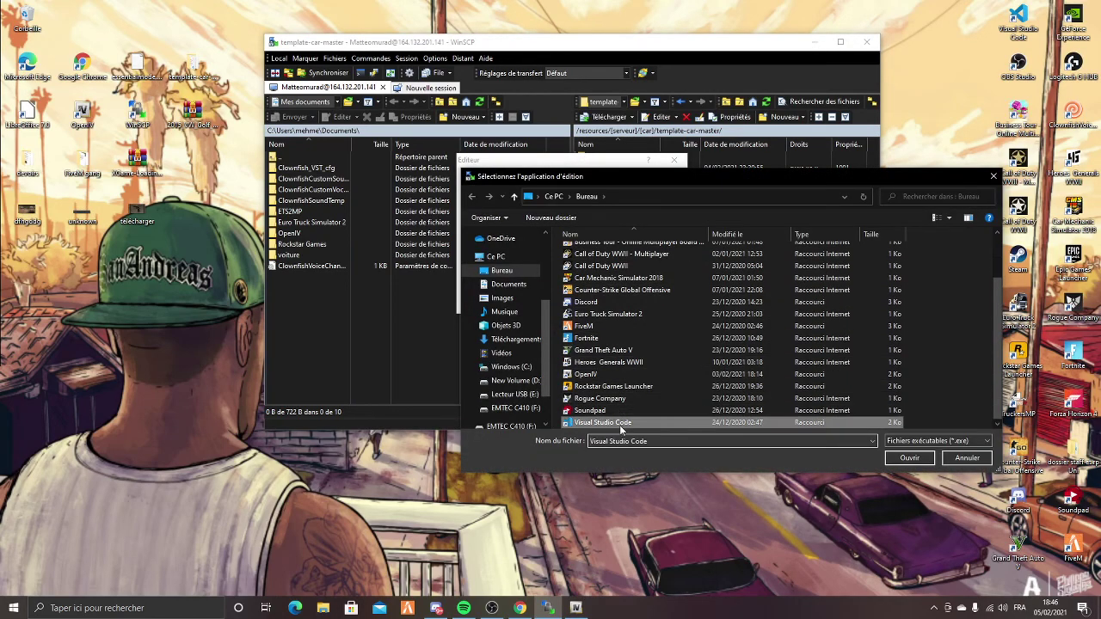
{"action": "left_click", "coordinate": [909, 458]}
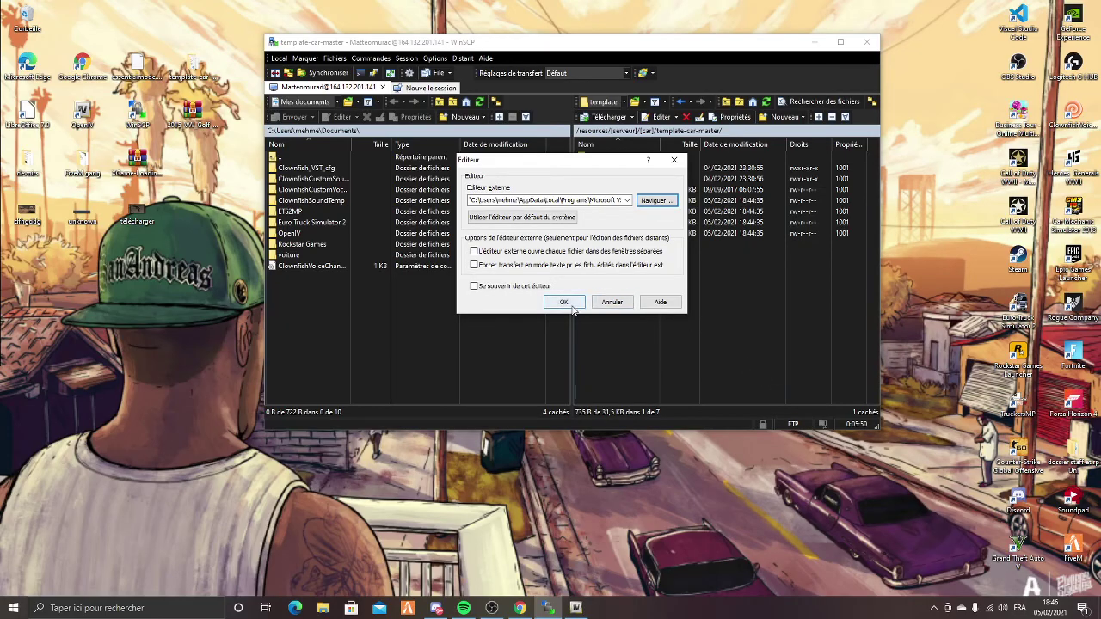
{"action": "left_click", "coordinate": [565, 305]}
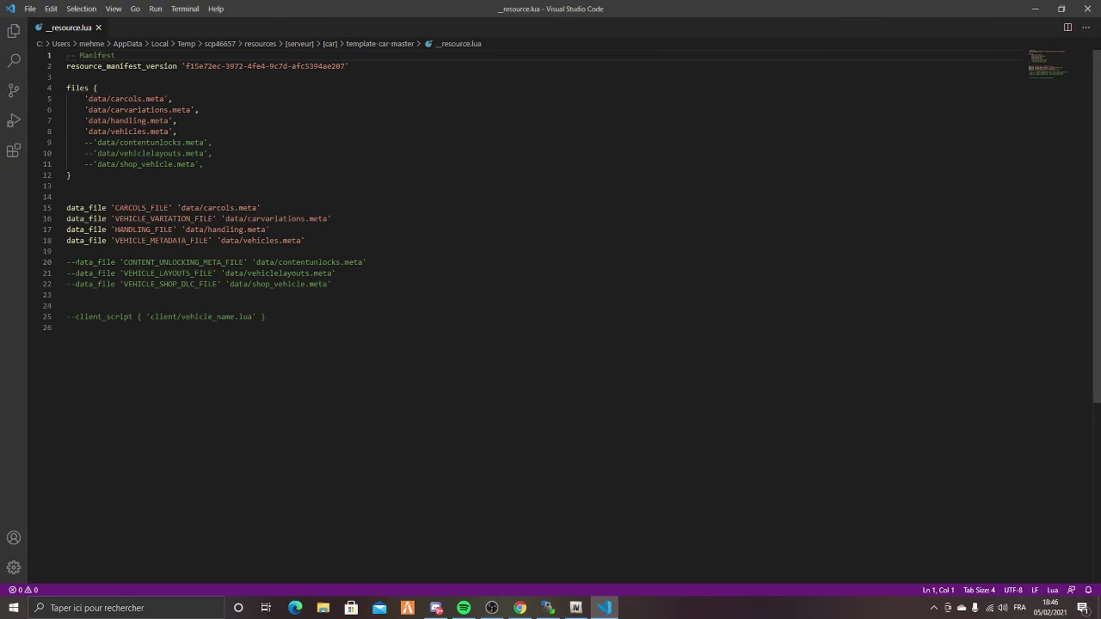
- Remove the word data from the carcols, carvariations, handling and vehicles paths in the files block, leaving paths like '/carcols.meta'
{"action": "left_click", "coordinate": [106, 99]}
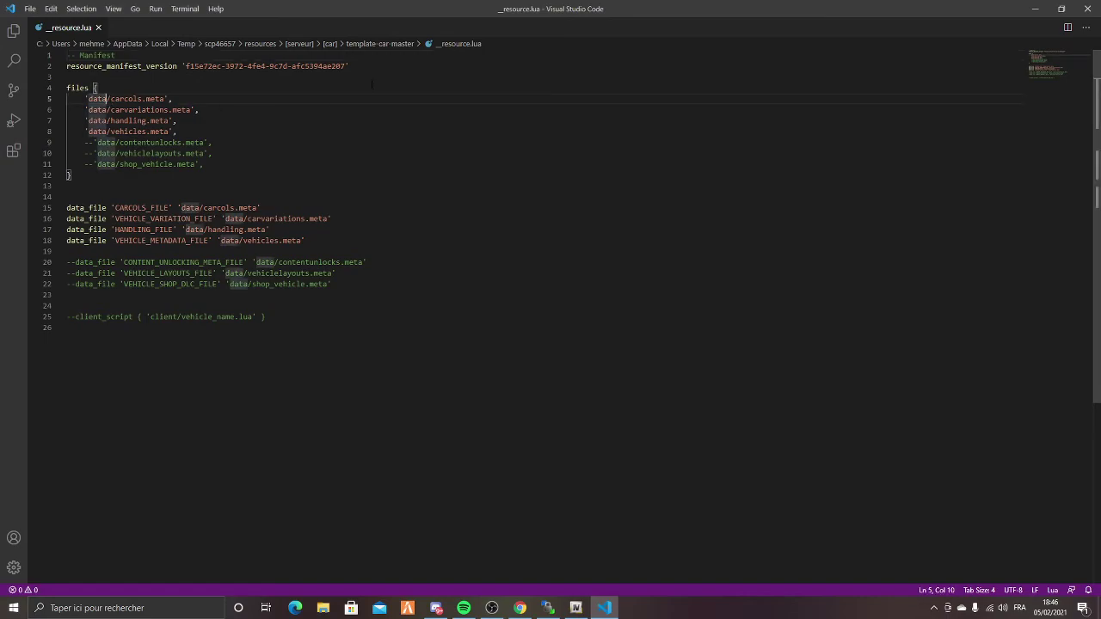
{"action": "key", "text": "BackSpace"}
{"action": "key", "text": "BackSpace"}
{"action": "key", "text": "BackSpace"}
{"action": "key", "text": "BackSpace"}
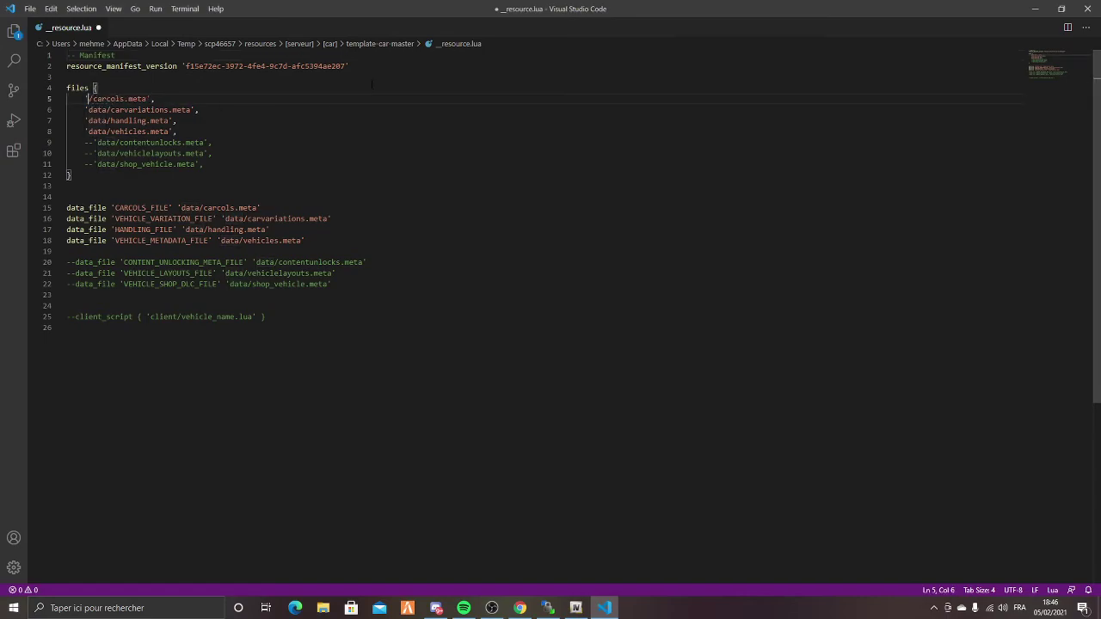
{"action": "key", "text": "Down"}
{"action": "key", "text": "Delete"}
{"action": "key", "text": "Delete"}
{"action": "key", "text": "Delete"}
{"action": "key", "text": "Delete"}
{"action": "key", "text": "Down"}
{"action": "key", "text": "Delete"}
{"action": "key", "text": "Delete"}
{"action": "key", "text": "Delete"}
{"action": "key", "text": "Delete"}
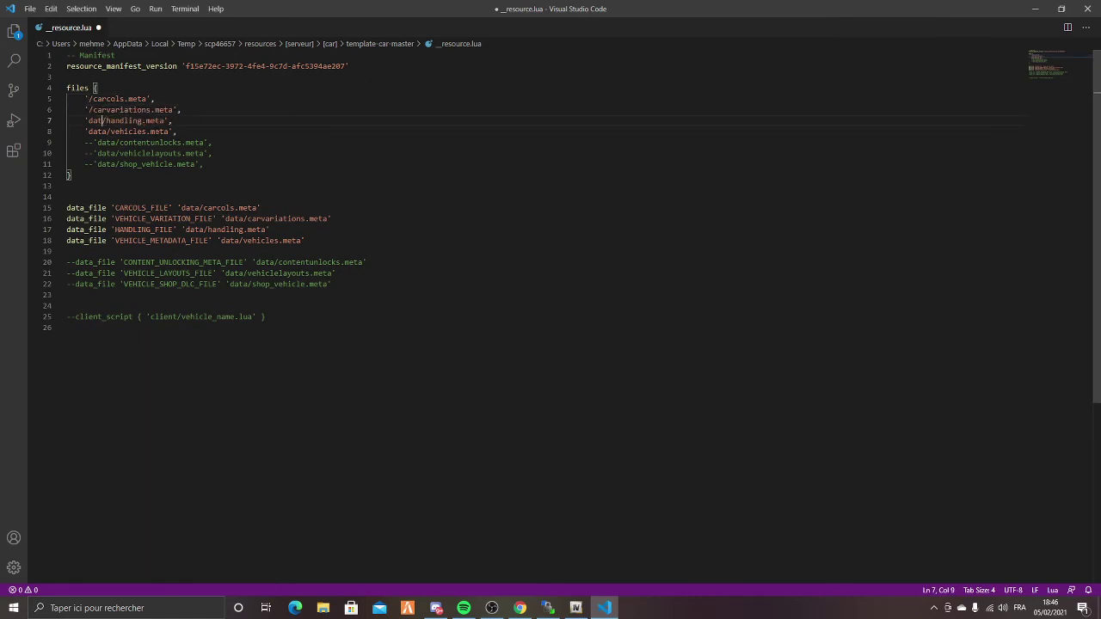
{"action": "left_click", "coordinate": [106, 131]}
{"action": "key", "text": "BackSpace"}
{"action": "key", "text": "BackSpace"}
{"action": "key", "text": "BackSpace"}
{"action": "key", "text": "BackSpace"}
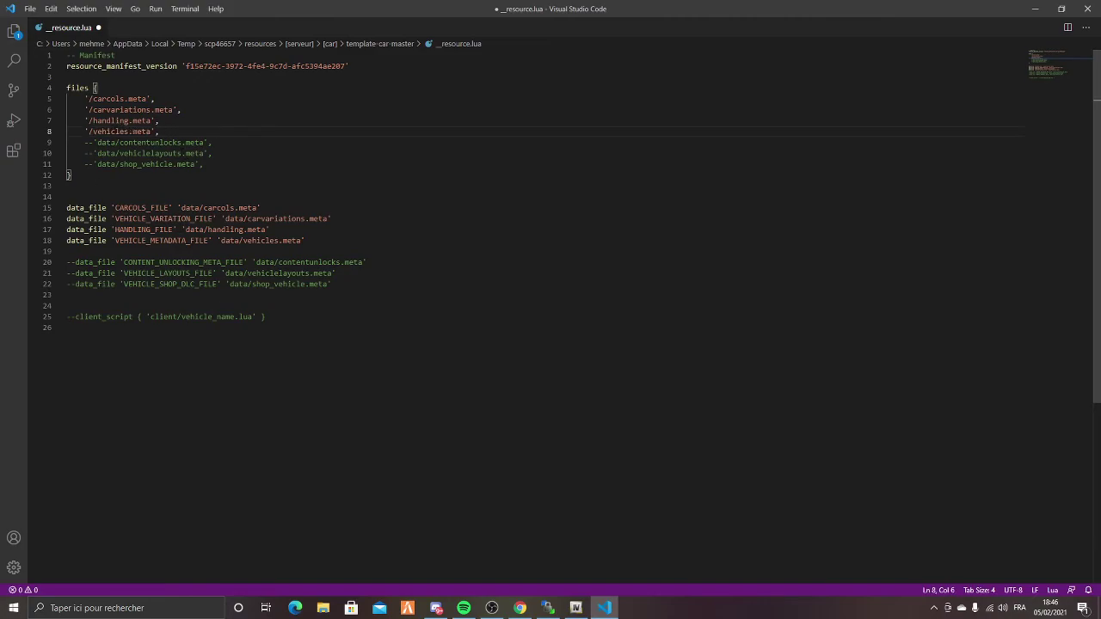
- Remove the word data from the paths of the four active data_file lines for carcols, carvariations, handling and vehicles
{"action": "left_click", "coordinate": [200, 208]}
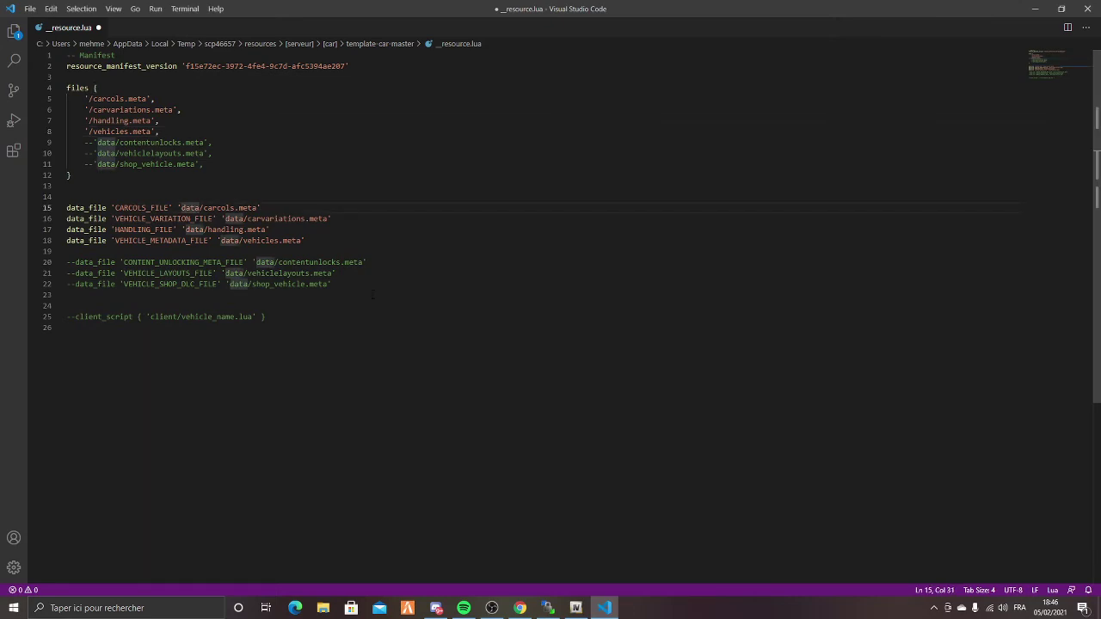
{"action": "key", "text": "BackSpace"}
{"action": "key", "text": "BackSpace"}
{"action": "key", "text": "BackSpace"}
{"action": "key", "text": "BackSpace"}
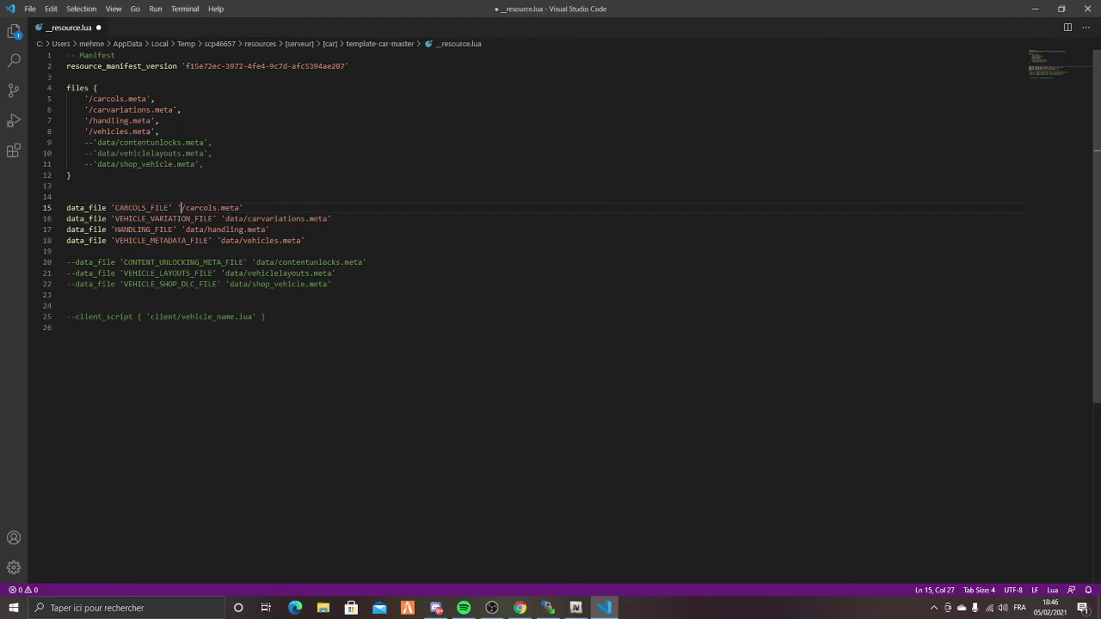
{"action": "left_click", "coordinate": [247, 219]}
{"action": "key", "text": "BackSpace"}
{"action": "key", "text": "BackSpace"}
{"action": "key", "text": "BackSpace"}
{"action": "key", "text": "BackSpace"}
{"action": "left_click", "coordinate": [204, 229]}
{"action": "key", "text": "BackSpace"}
{"action": "key", "text": "BackSpace"}
{"action": "key", "text": "BackSpace"}
{"action": "key", "text": "BackSpace"}
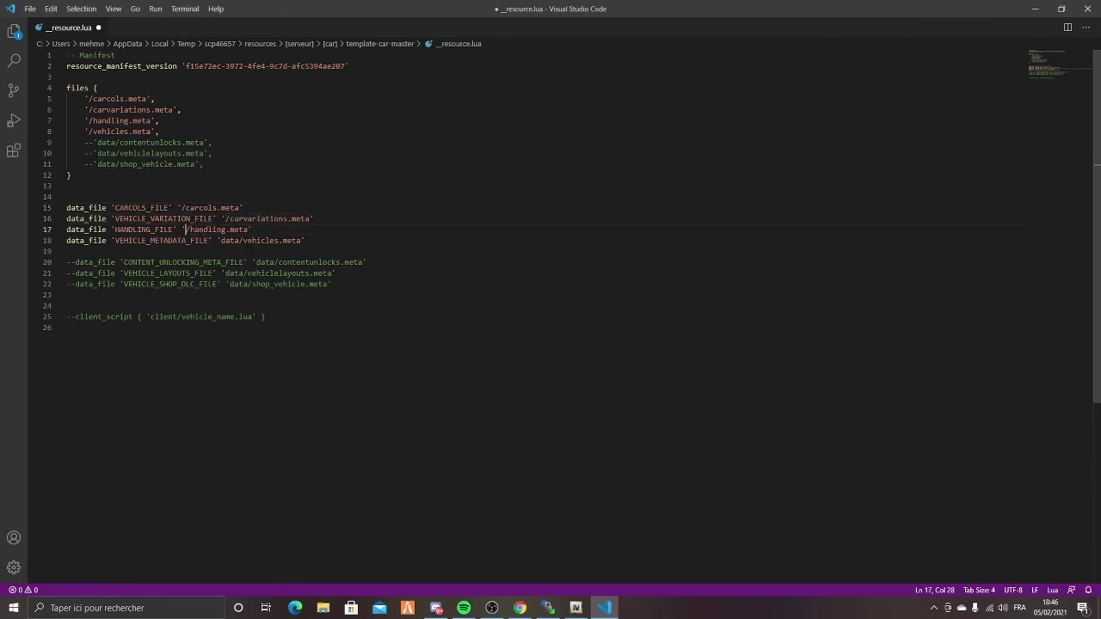
{"action": "key", "text": "BackSpace"}
{"action": "key", "text": "BackSpace"}
{"action": "key", "text": "BackSpace"}
{"action": "key", "text": "BackSpace"}
{"action": "left_click", "coordinate": [417, 278]}
- Uncomment the client_script line for client/vehicle_name.lua and save __resource.lua
{"action": "left_click", "coordinate": [75, 316]}
{"action": "key", "text": "BackSpace"}
{"action": "key", "text": "BackSpace"}
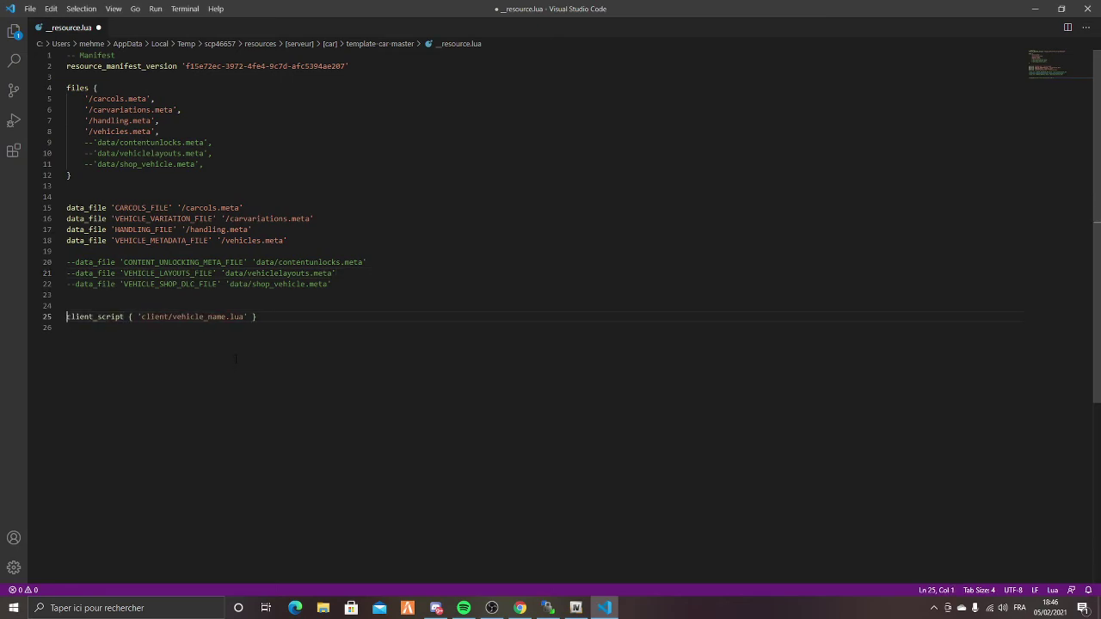
{"action": "key", "text": "Down"}
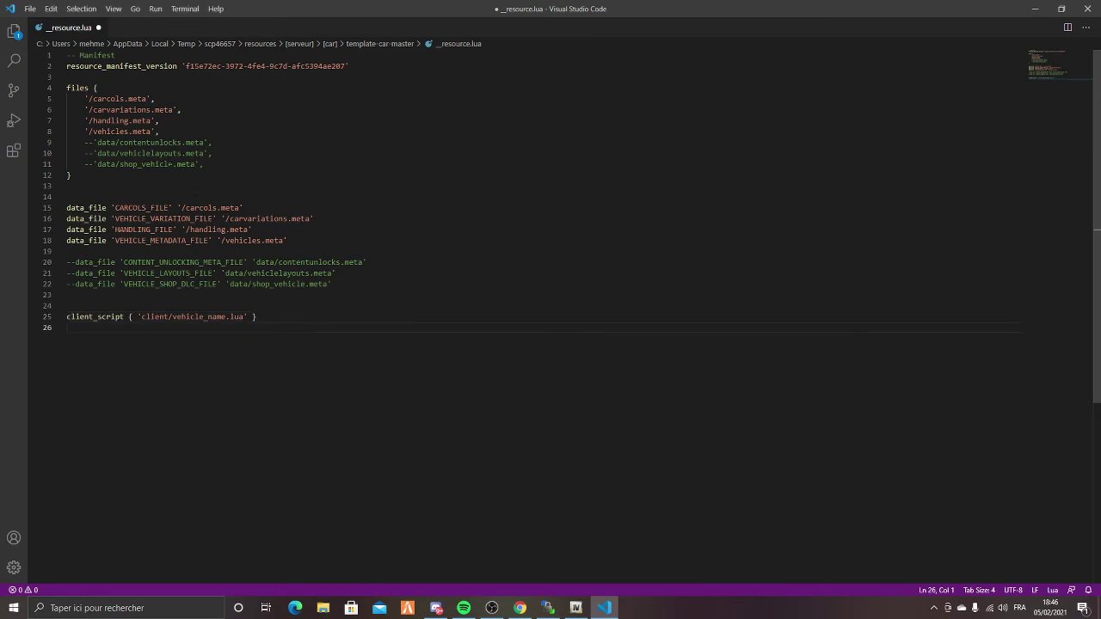
{"action": "left_click", "coordinate": [30, 9]}
{"action": "left_click", "coordinate": [68, 158]}
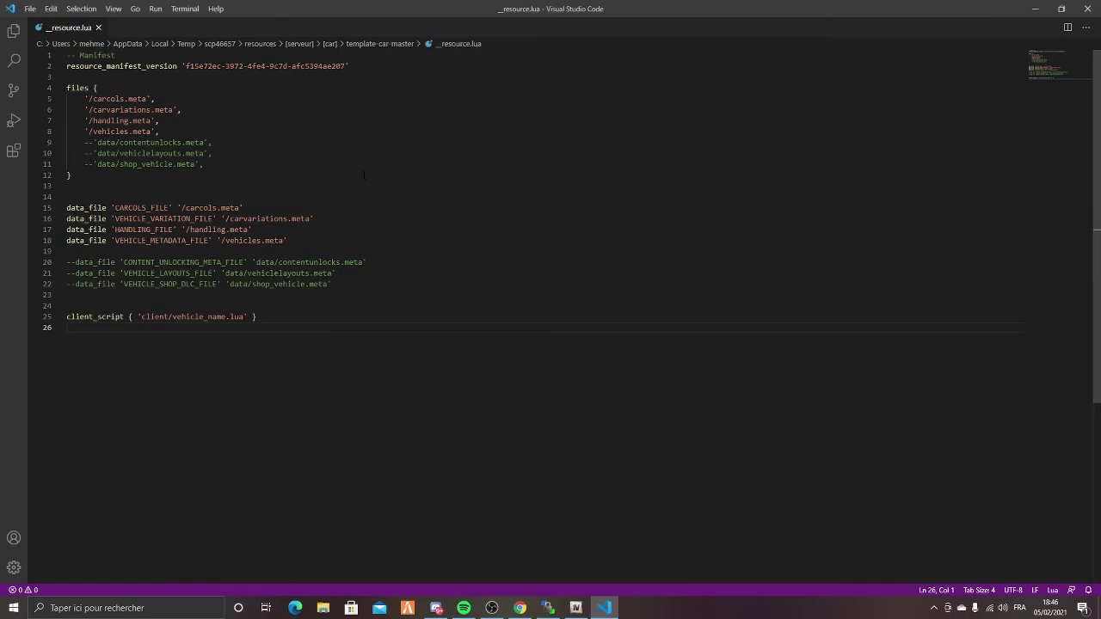
- Close __resource.lua and open the server's vehicles.meta for editing with Visual Studio Code as the external editor
{"action": "left_click", "coordinate": [1086, 8]}
{"action": "right_click", "coordinate": [641, 234]}
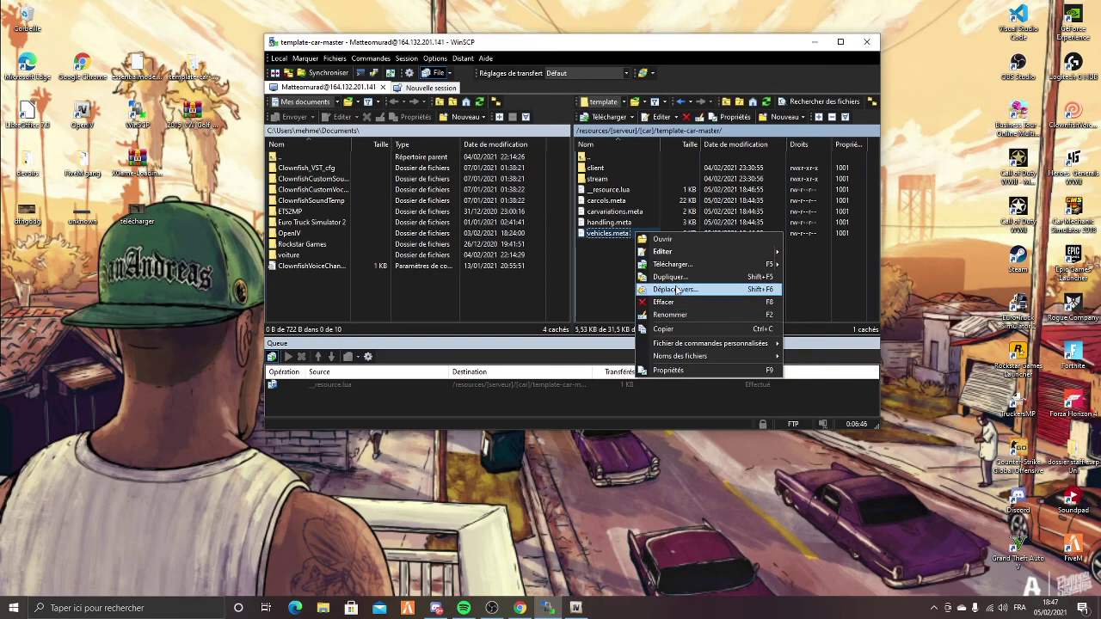
{"action": "mouse_move", "coordinate": [729, 256]}
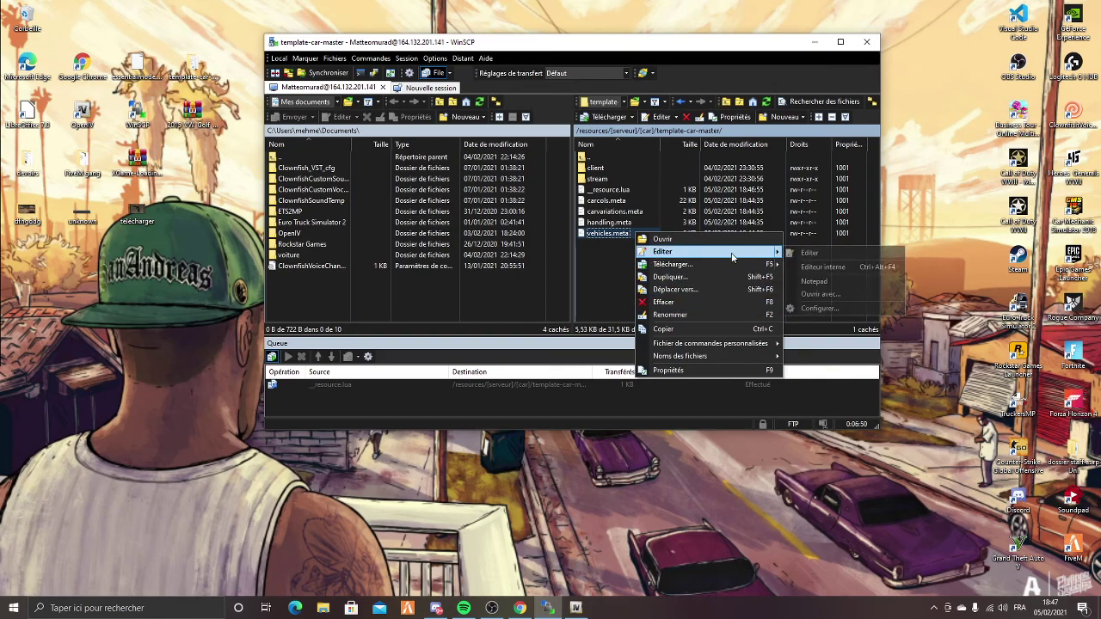
{"action": "left_click", "coordinate": [830, 295]}
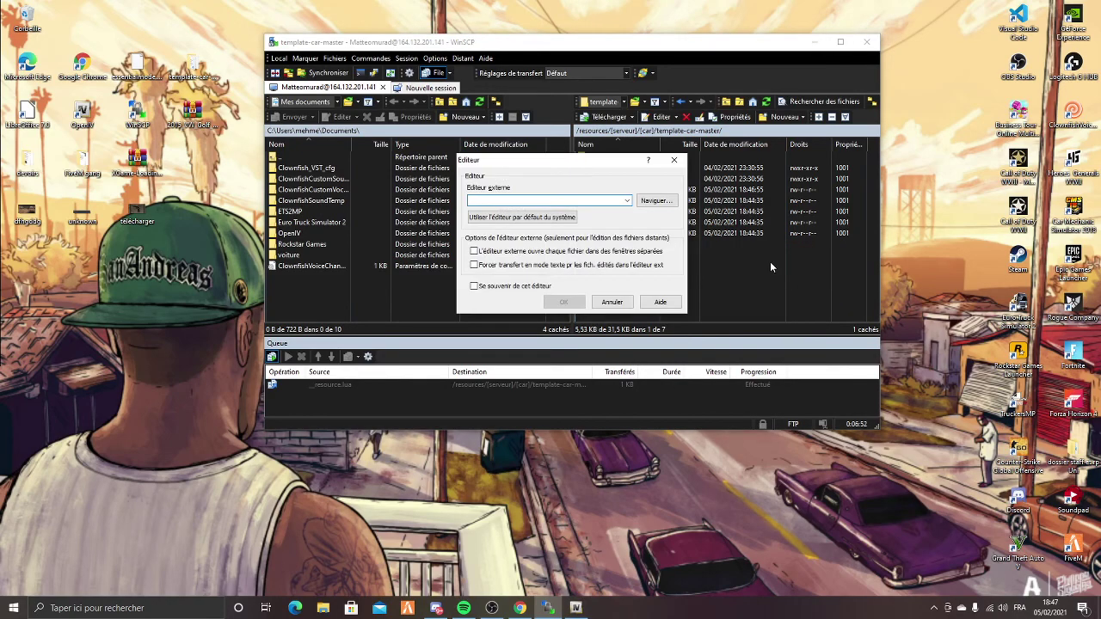
{"action": "left_click", "coordinate": [656, 200]}
{"action": "scroll", "coordinate": [644, 361], "scroll_direction": "down", "scroll_amount": 5}
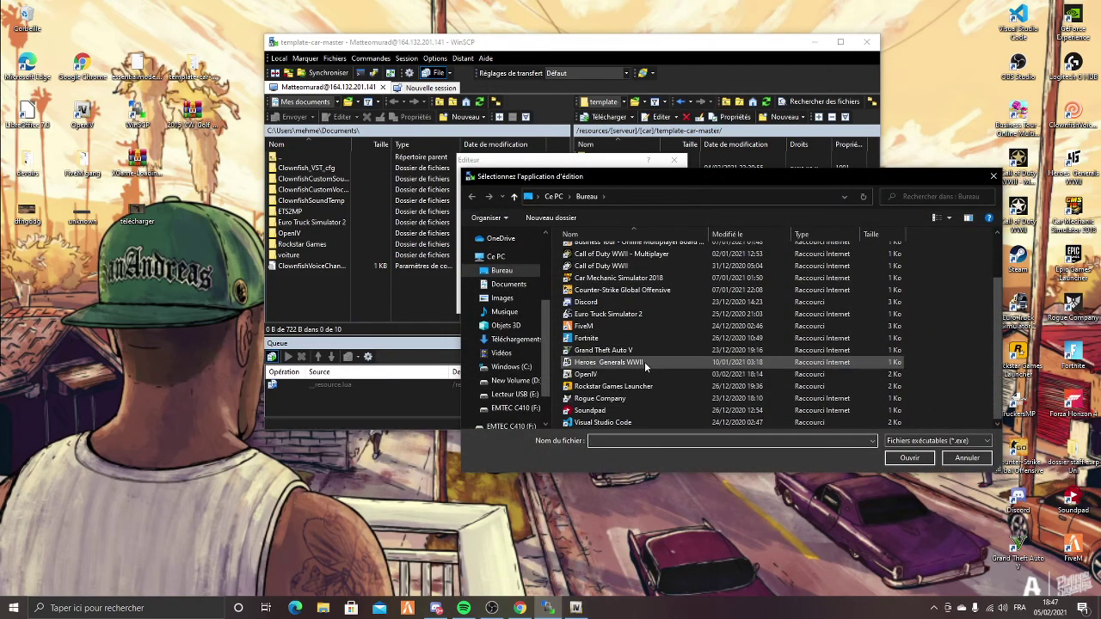
{"action": "left_click", "coordinate": [653, 423]}
{"action": "left_click", "coordinate": [909, 457]}
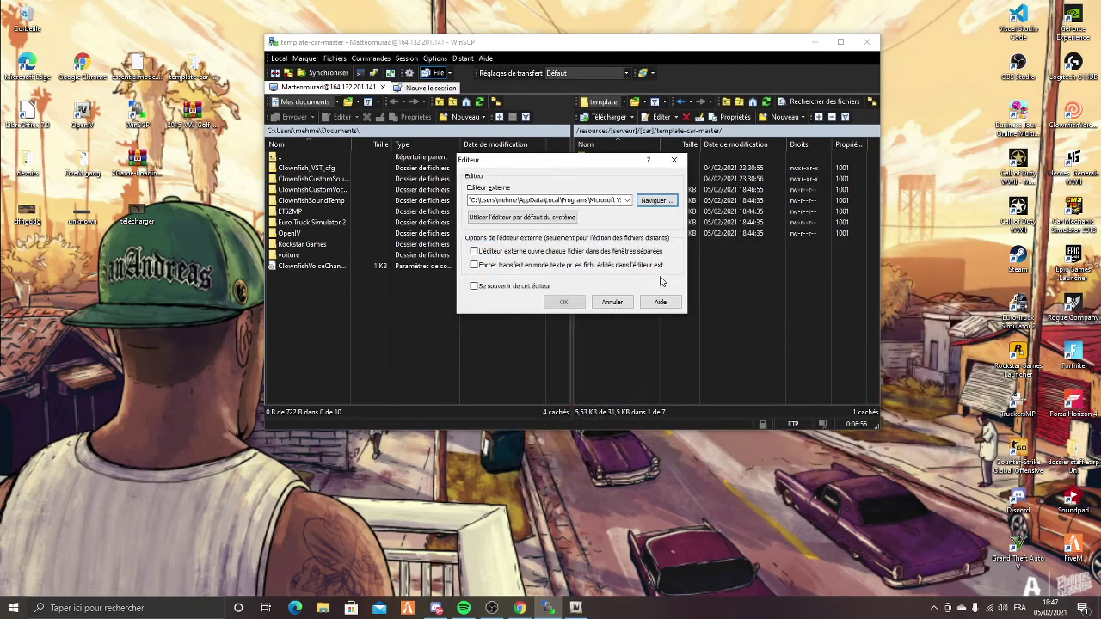
{"action": "left_click", "coordinate": [567, 299]}
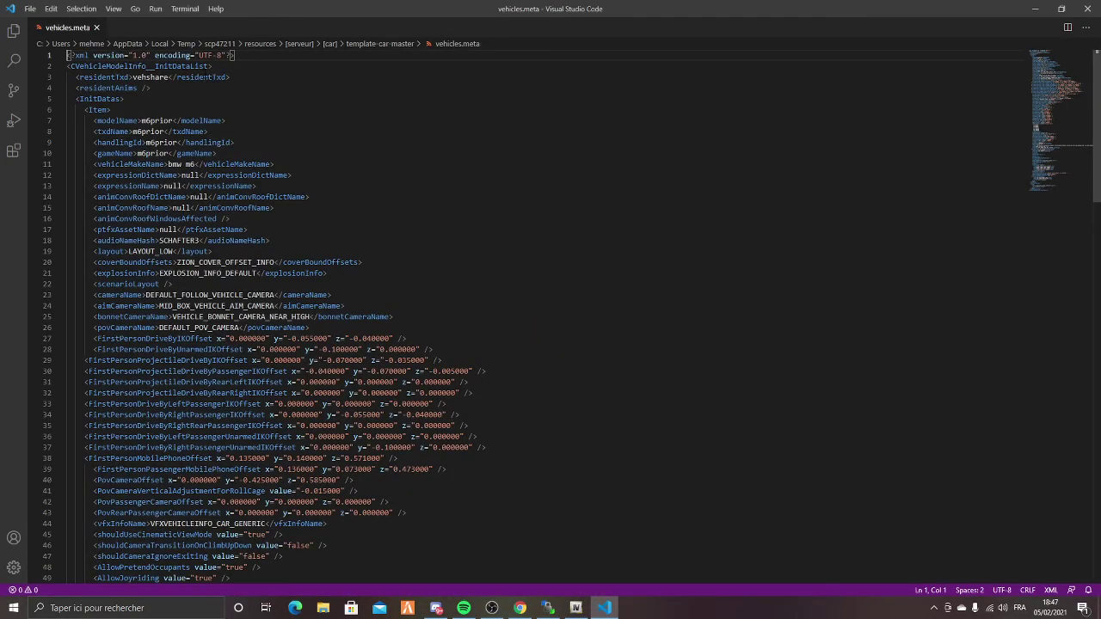
- Check the modelName value in vehicles.meta and close the file
{"action": "left_click_drag", "start_coordinate": [173, 121], "coordinate": [137, 120]}
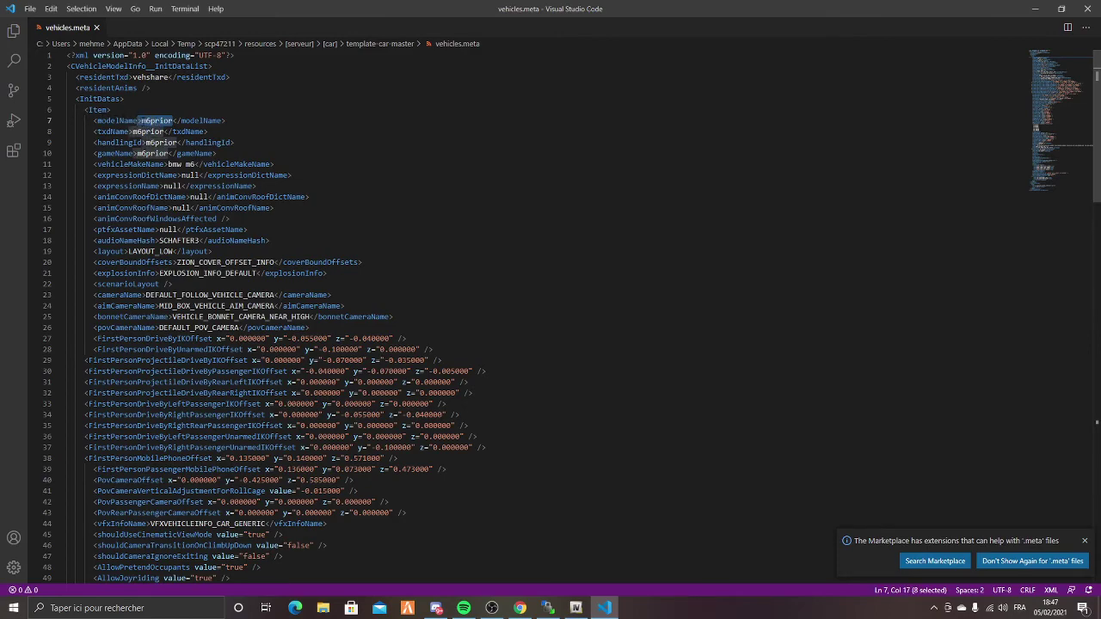
{"action": "left_click_drag", "start_coordinate": [169, 121], "coordinate": [142, 121]}
{"action": "left_click", "coordinate": [1087, 7]}
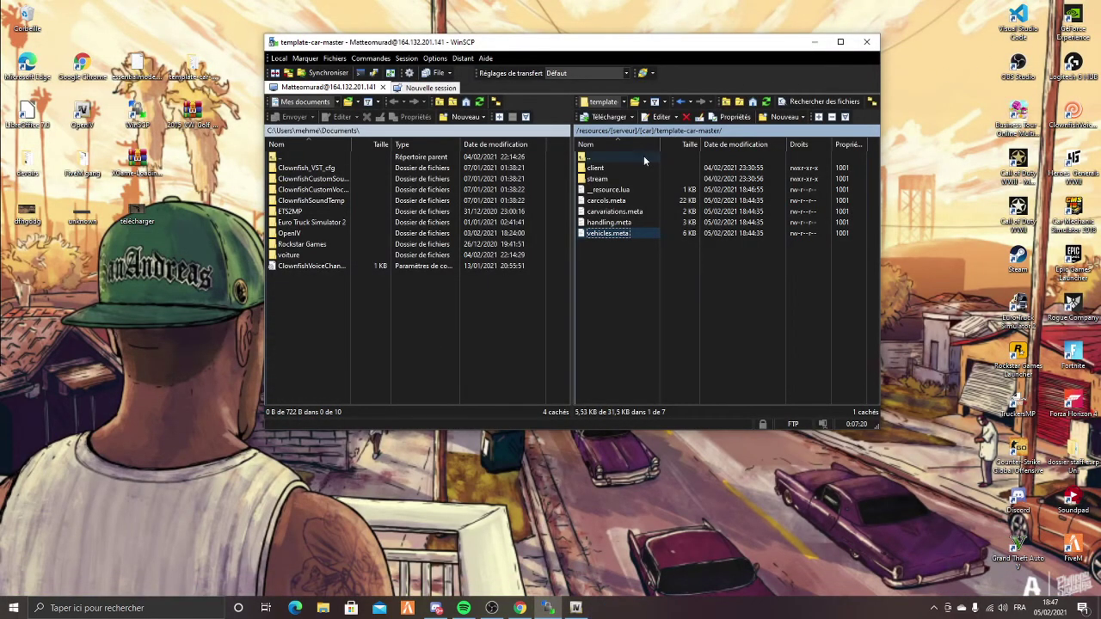
- Rename the template-car-master folder in the server's [car] directory to m6prior
{"action": "right_click", "coordinate": [615, 332]}
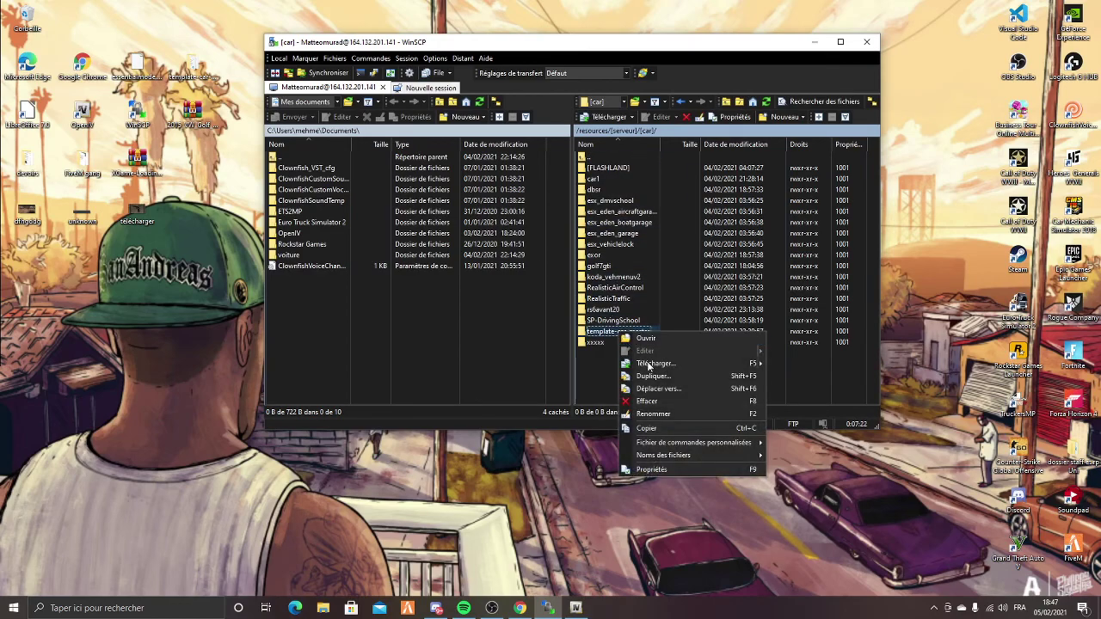
{"action": "left_click", "coordinate": [663, 412]}
{"action": "type", "text": "m6prior"}
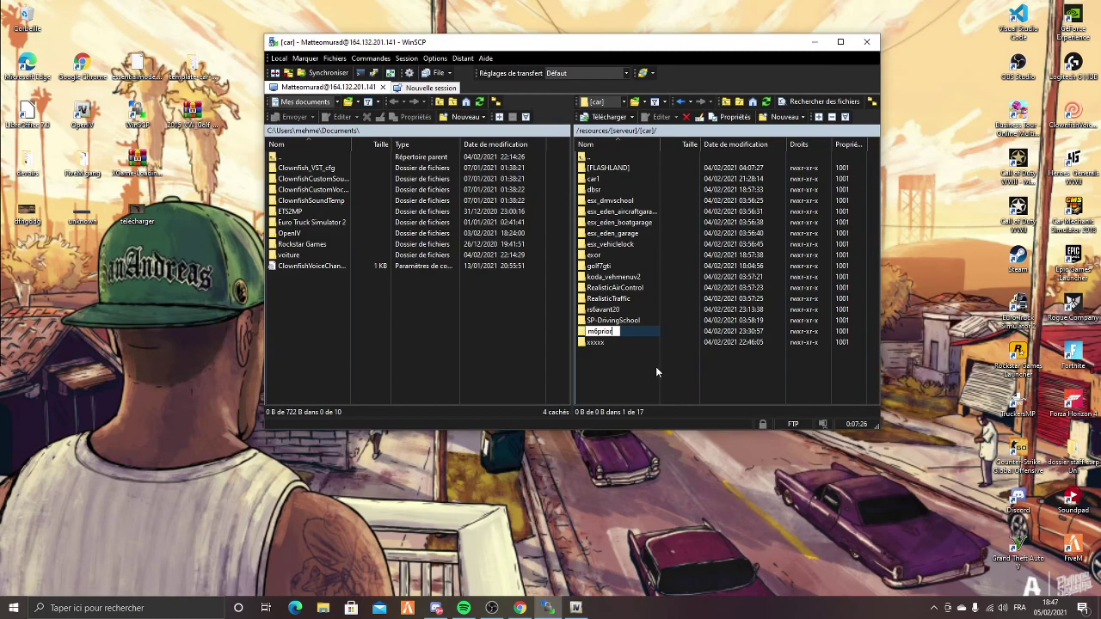
{"action": "key", "text": "Return"}
{"action": "key", "text": "Return"}
{"action": "double_click", "coordinate": [610, 158]}
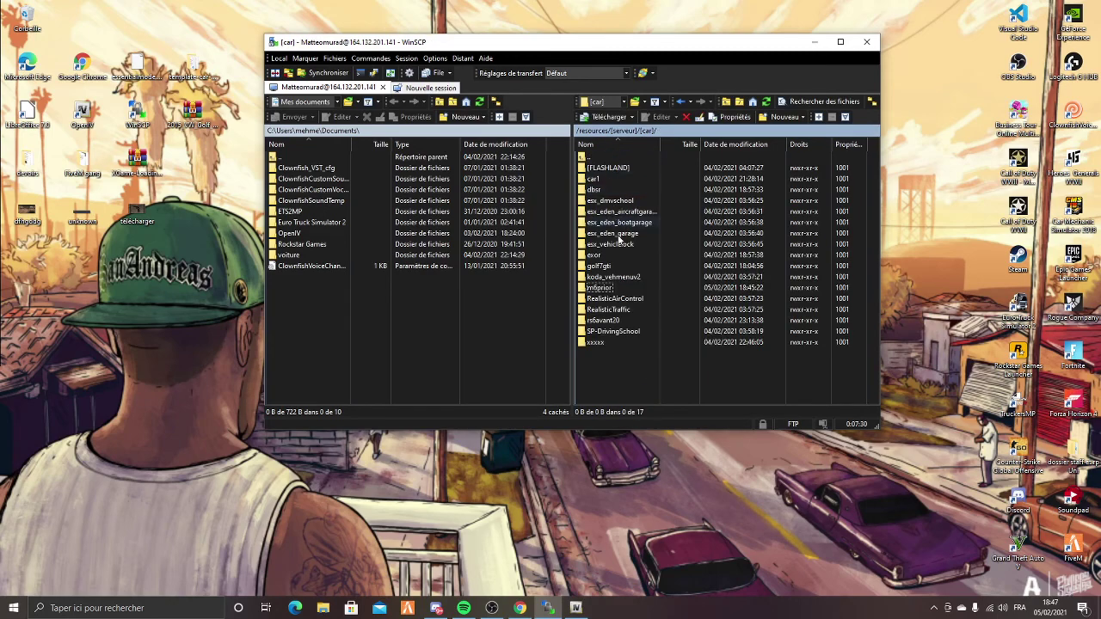
- Open vehicle_name.lua from the m6prior client folder for editing with Visual Studio Code as the external editor
{"action": "double_click", "coordinate": [620, 289]}
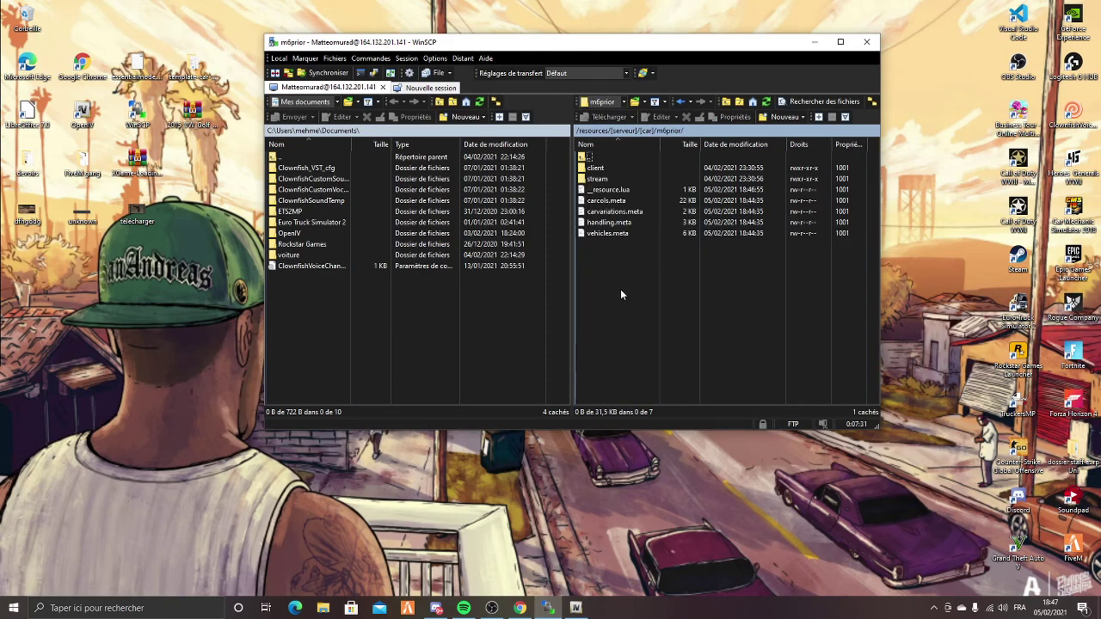
{"action": "double_click", "coordinate": [606, 168]}
{"action": "left_click", "coordinate": [633, 168]}
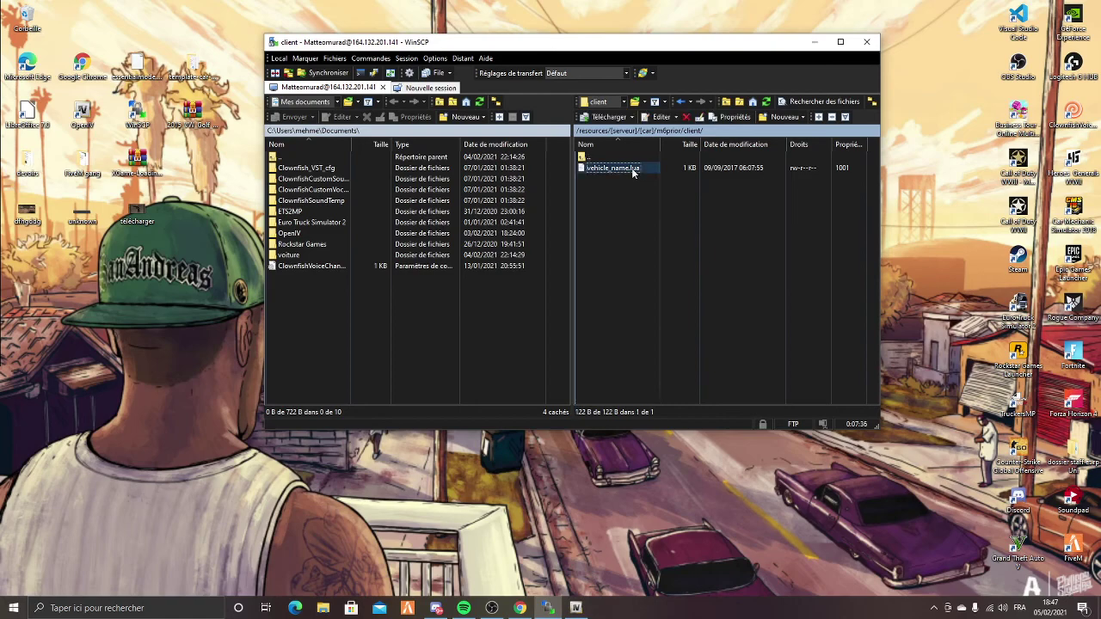
{"action": "right_click", "coordinate": [633, 170]}
{"action": "mouse_move", "coordinate": [757, 188]}
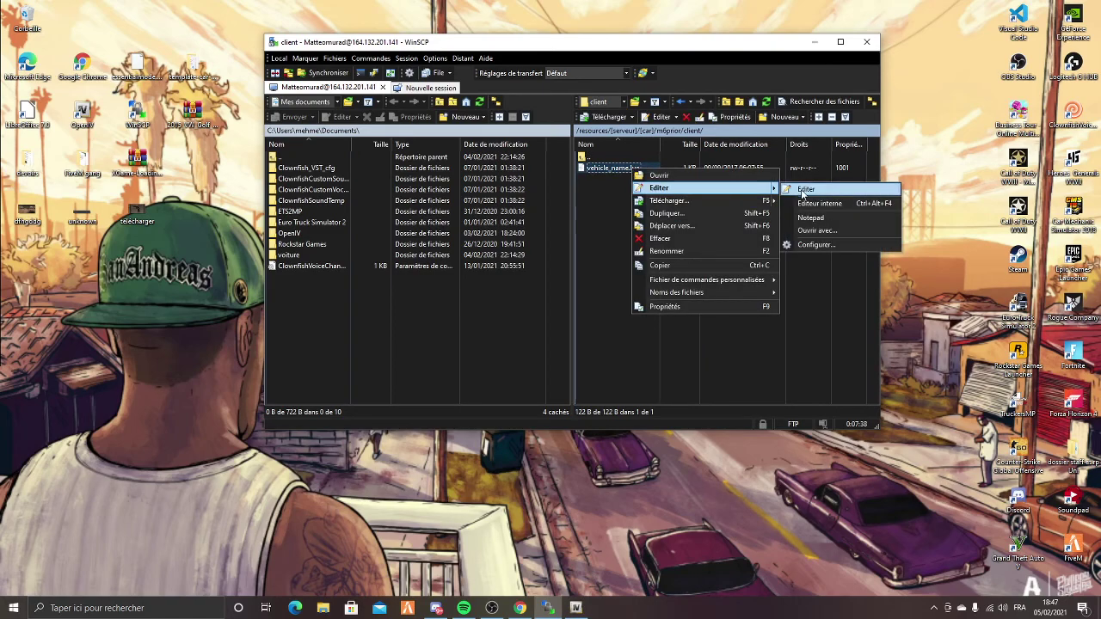
{"action": "left_click", "coordinate": [815, 230]}
{"action": "left_click", "coordinate": [655, 200]}
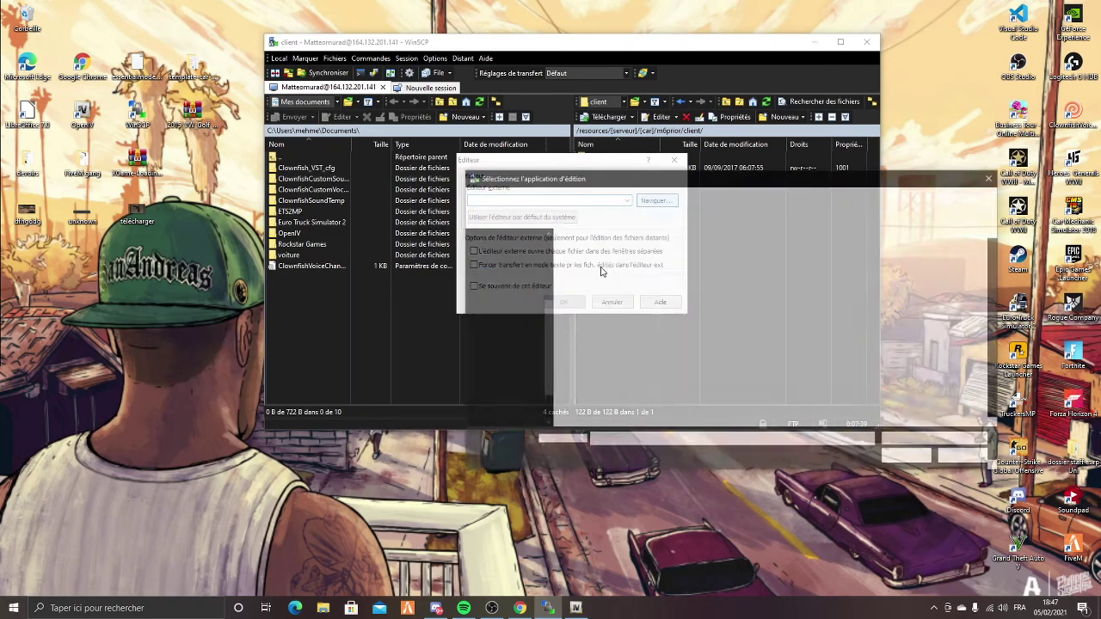
{"action": "scroll", "coordinate": [654, 344], "scroll_direction": "down", "scroll_amount": 5}
{"action": "left_click", "coordinate": [656, 422]}
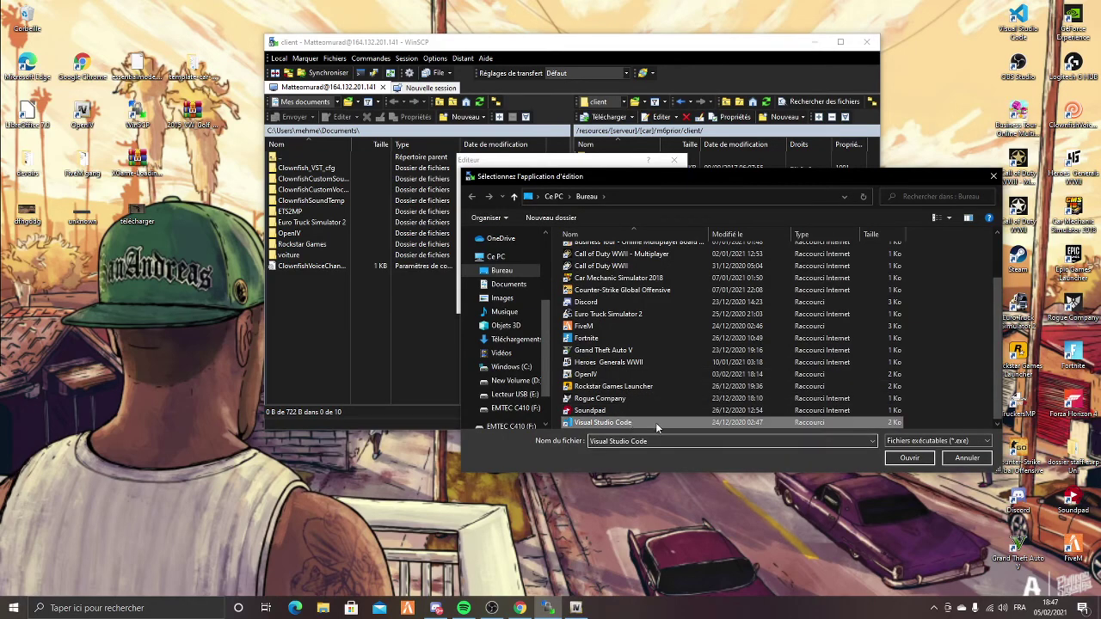
{"action": "left_click", "coordinate": [909, 457]}
{"action": "left_click", "coordinate": [565, 301]}
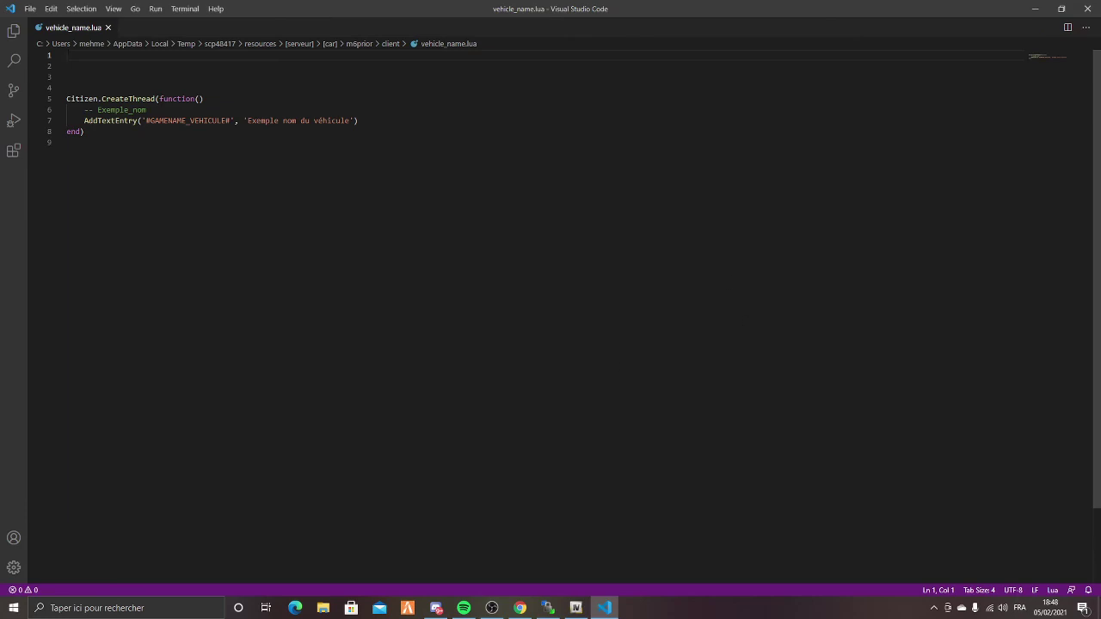
- Replace the placeholder #GAMENAME_VEHICULE# in the AddTextEntry line with m6prior
{"action": "left_click_drag", "start_coordinate": [230, 120], "coordinate": [206, 120]}
{"action": "left_click", "coordinate": [231, 150]}
{"action": "left_click_drag", "start_coordinate": [231, 120], "coordinate": [145, 120]}
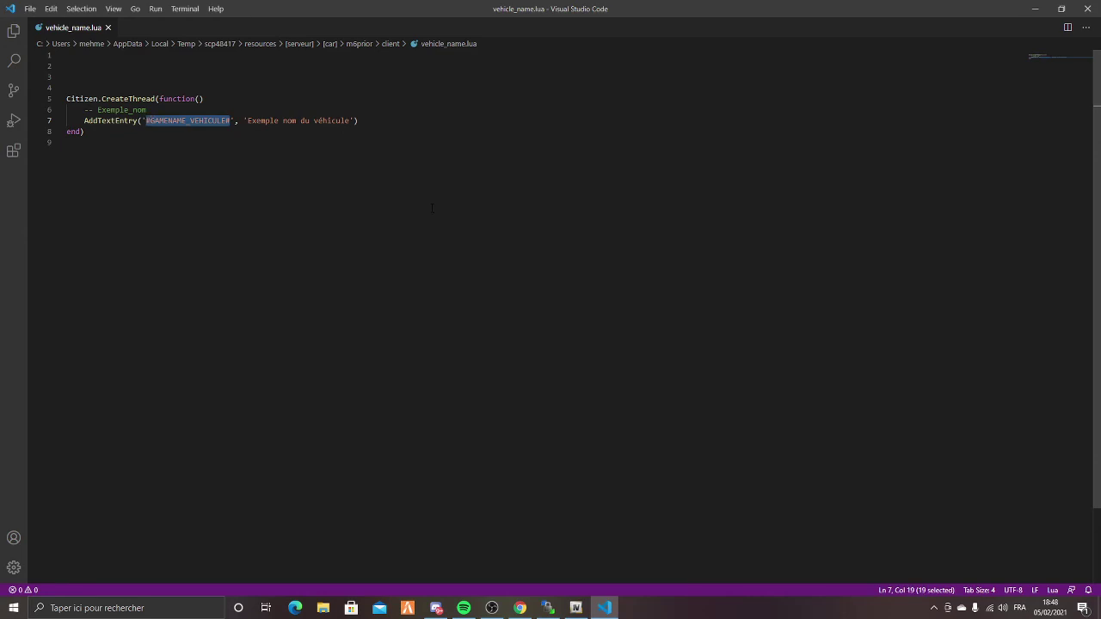
{"action": "key", "text": "BackSpace"}
{"action": "type", "text": "m6prior"}
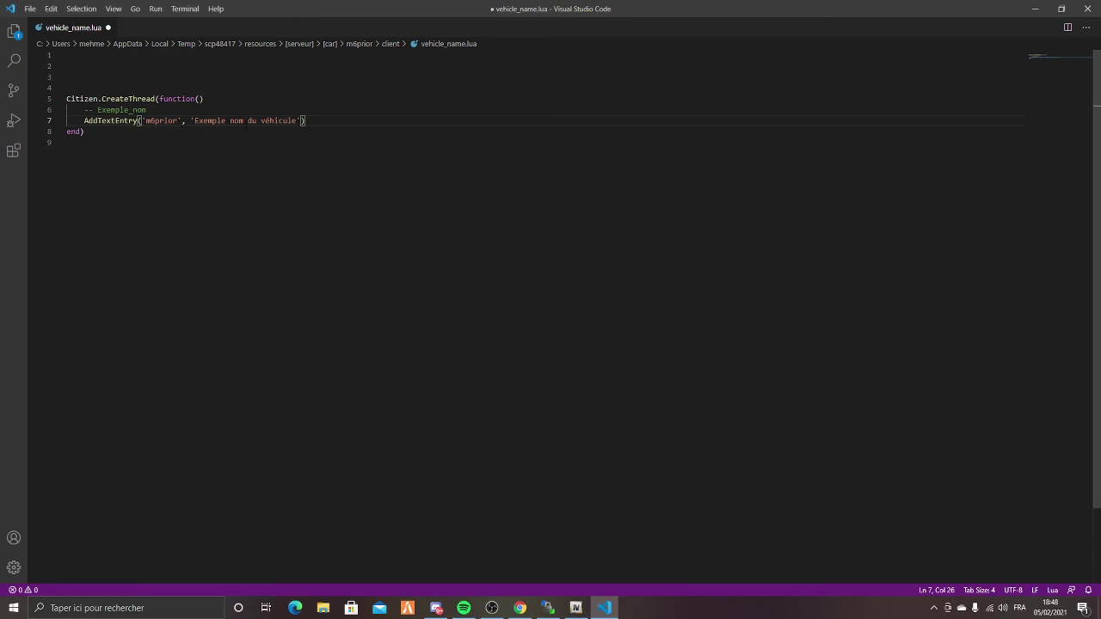
- Replace the example vehicle name in AddTextEntry with 'M6 PRIOR', then save and close vehicle_name.lua
{"action": "left_click_drag", "start_coordinate": [298, 120], "coordinate": [194, 120]}
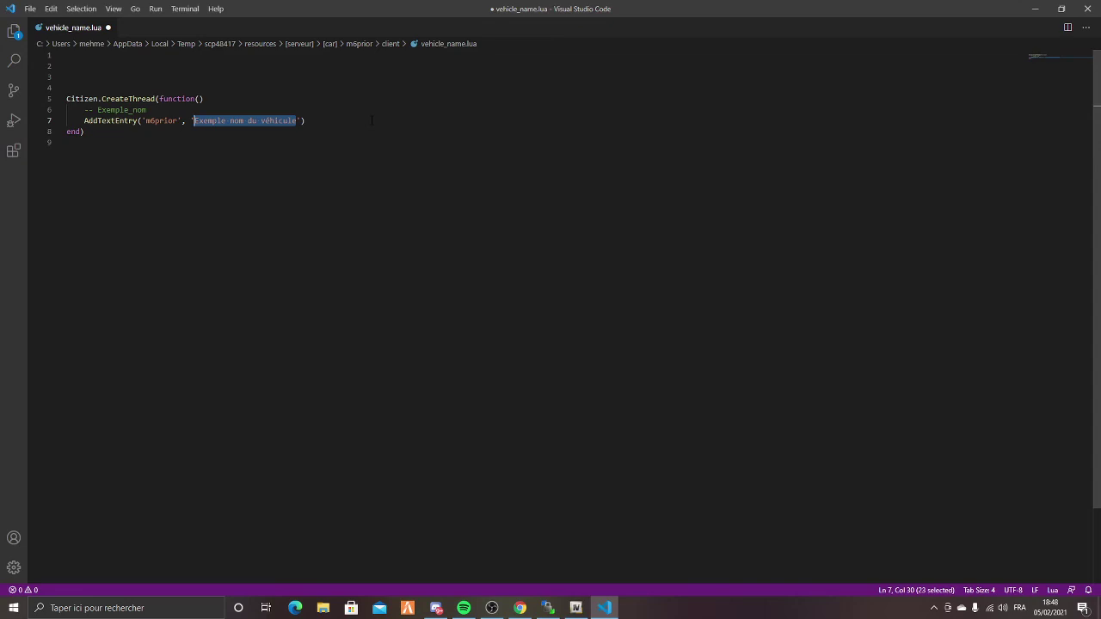
{"action": "key", "text": "BackSpace"}
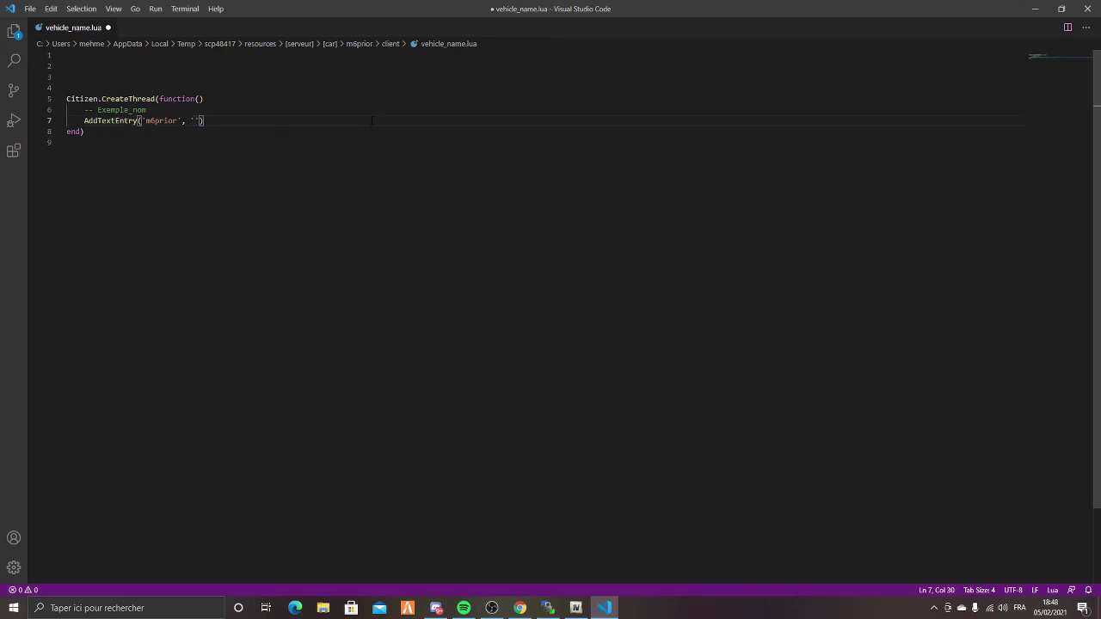
{"action": "type", "text": "M6 PRIOR"}
{"action": "left_click", "coordinate": [51, 9]}
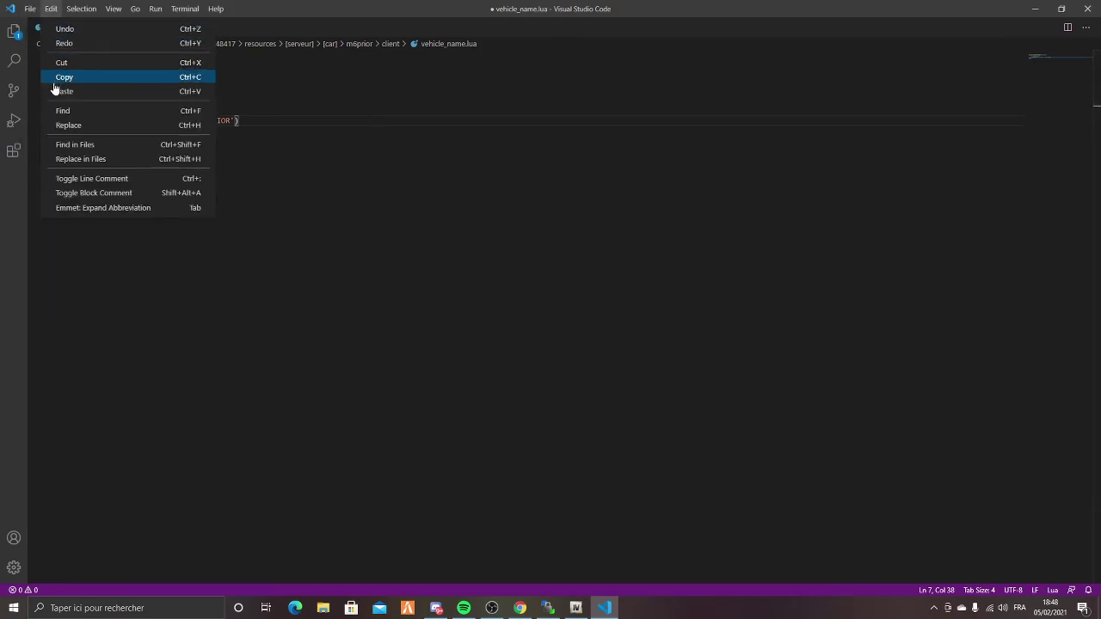
{"action": "left_click", "coordinate": [59, 159]}
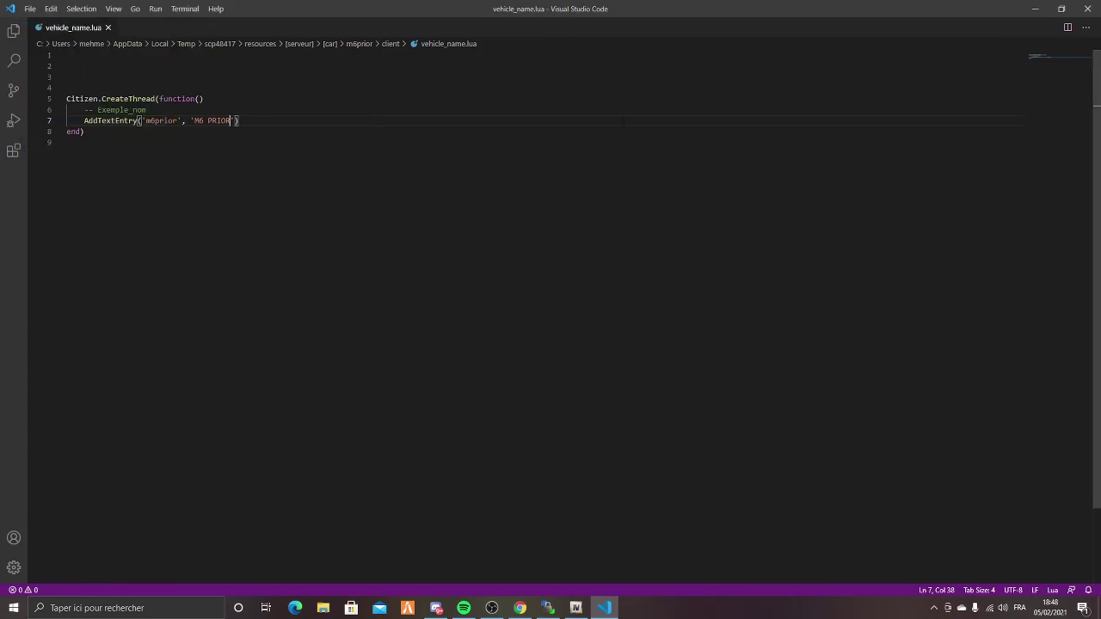
{"action": "left_click", "coordinate": [1087, 9]}
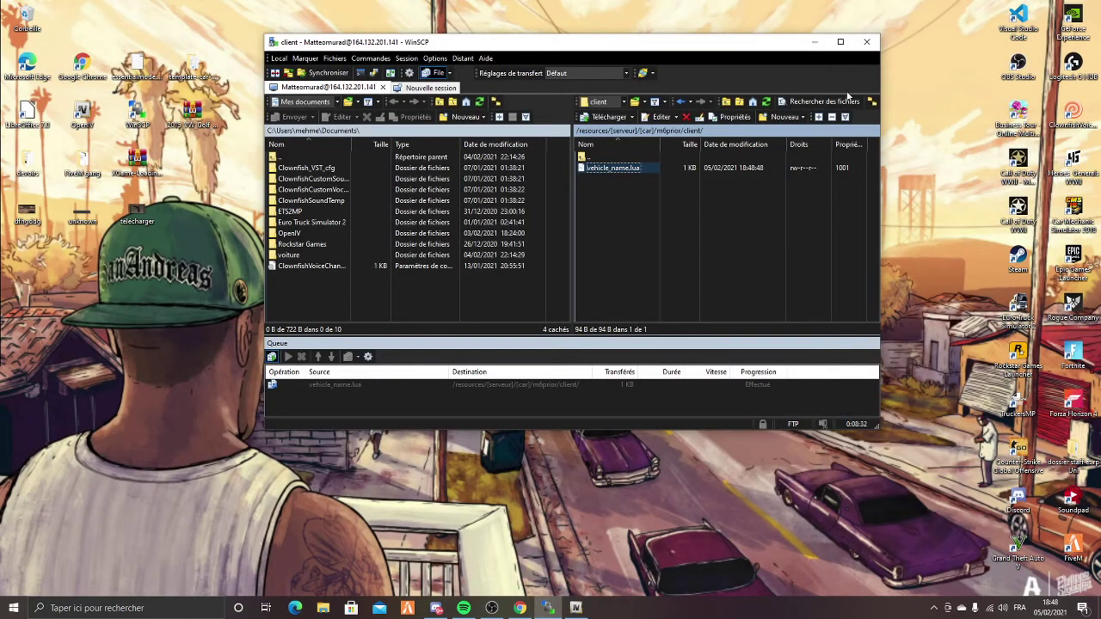
- Open the stream folder of the m6prior resource on the server
{"action": "double_click", "coordinate": [638, 157]}
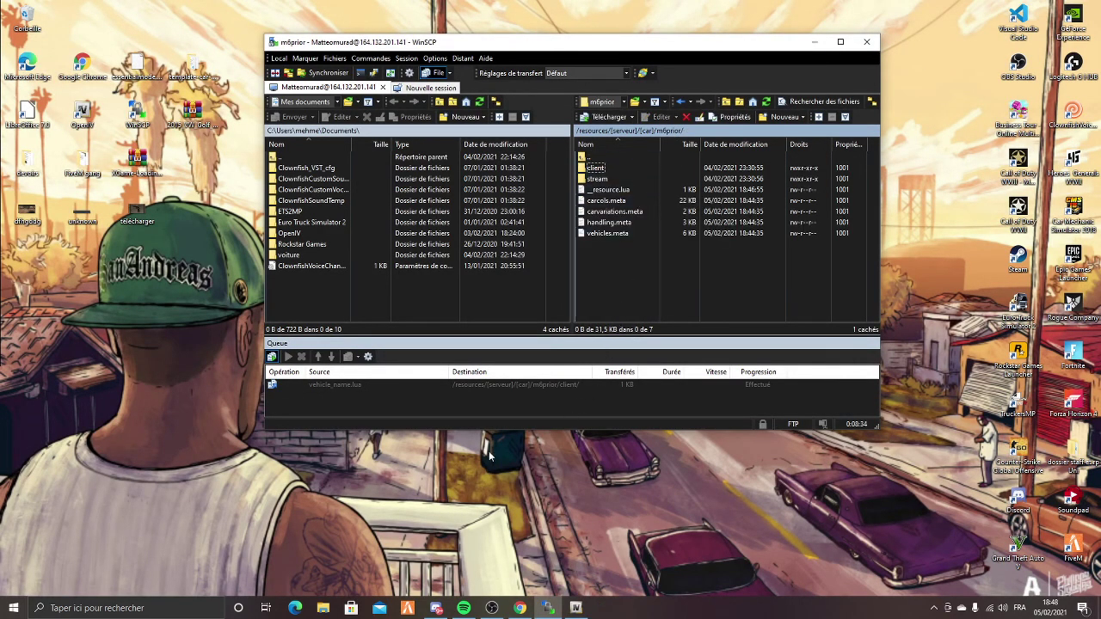
{"action": "double_click", "coordinate": [602, 179]}
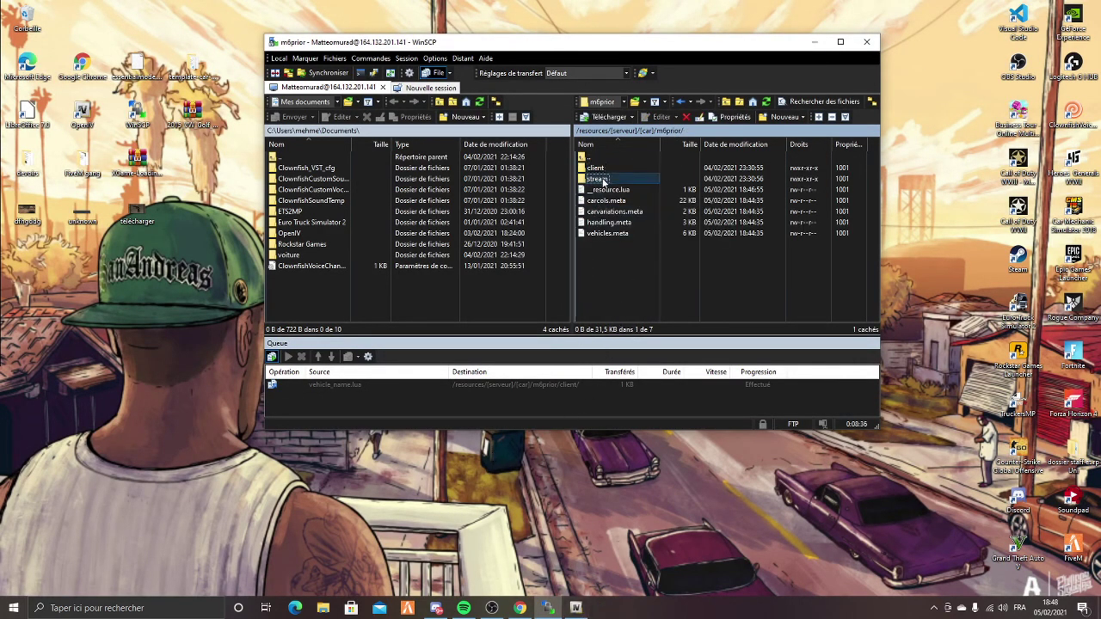
{"action": "left_click_drag", "start_coordinate": [674, 48], "coordinate": [745, 52]}
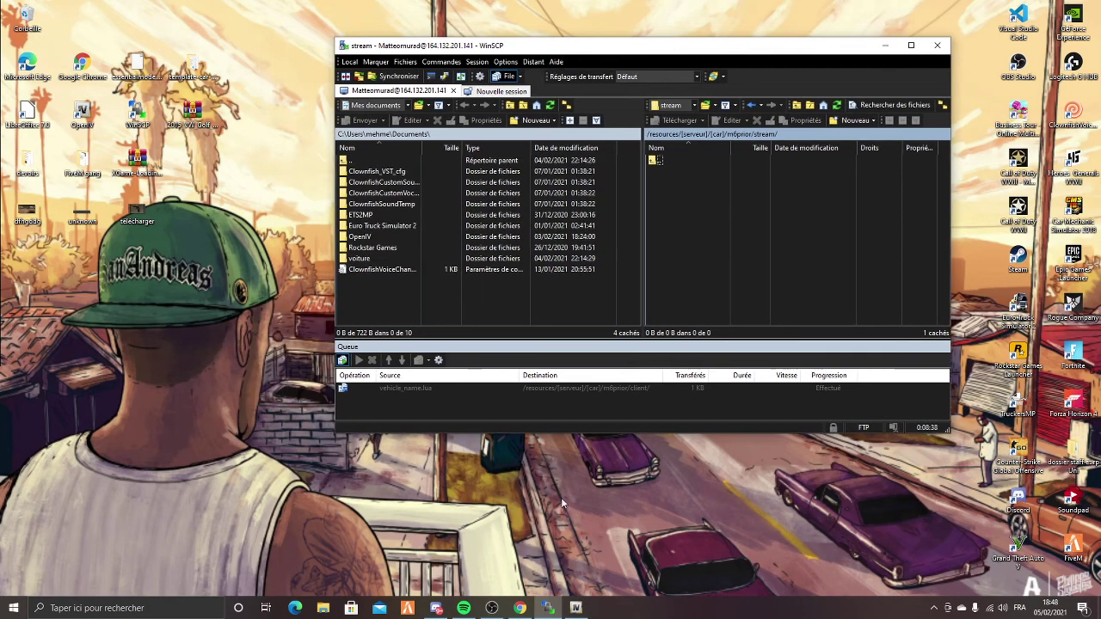
- Switch to OpenIV and extract m6prior.yft and m6prior_hi.yft from x64/vehicles.rpf inside the car's dlc.rpf to the desktop
{"action": "left_click", "coordinate": [575, 608]}
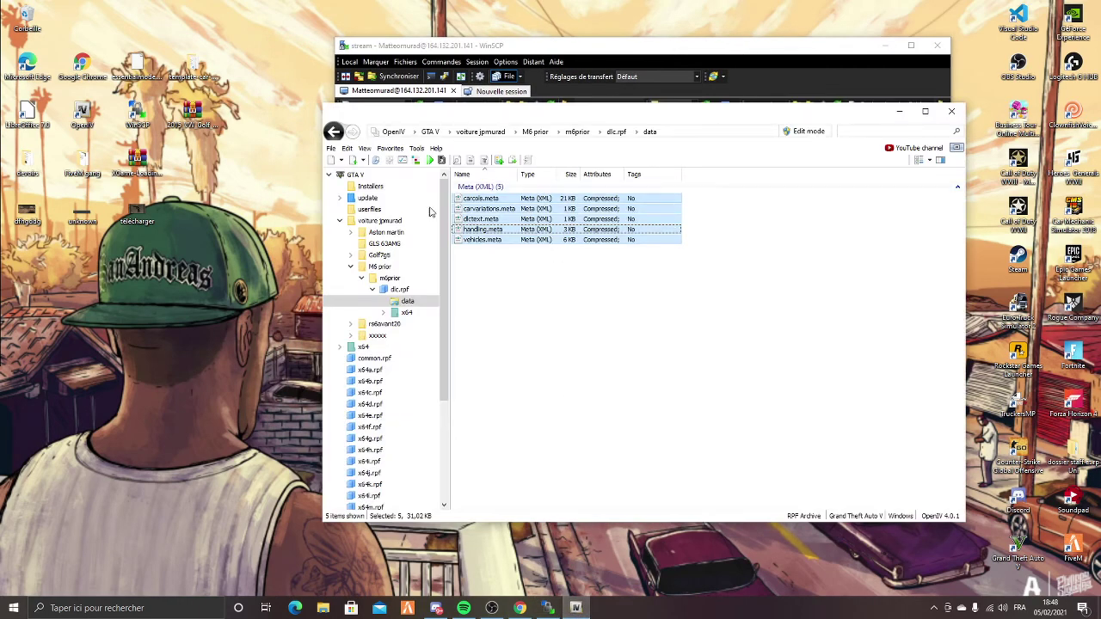
{"action": "left_click", "coordinate": [334, 132]}
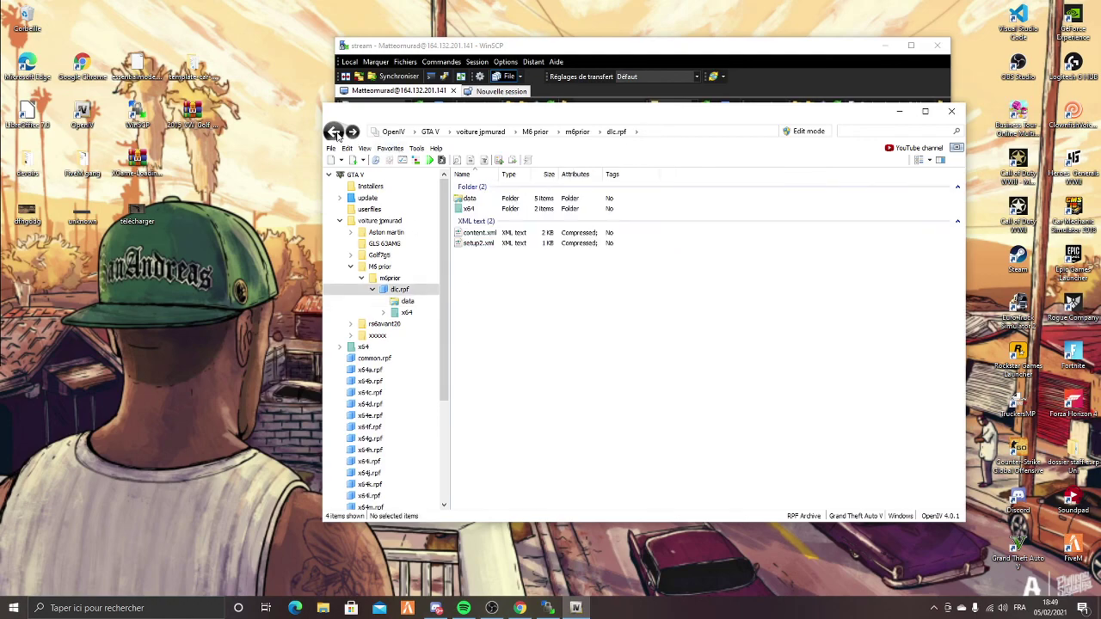
{"action": "double_click", "coordinate": [469, 208]}
{"action": "double_click", "coordinate": [478, 223]}
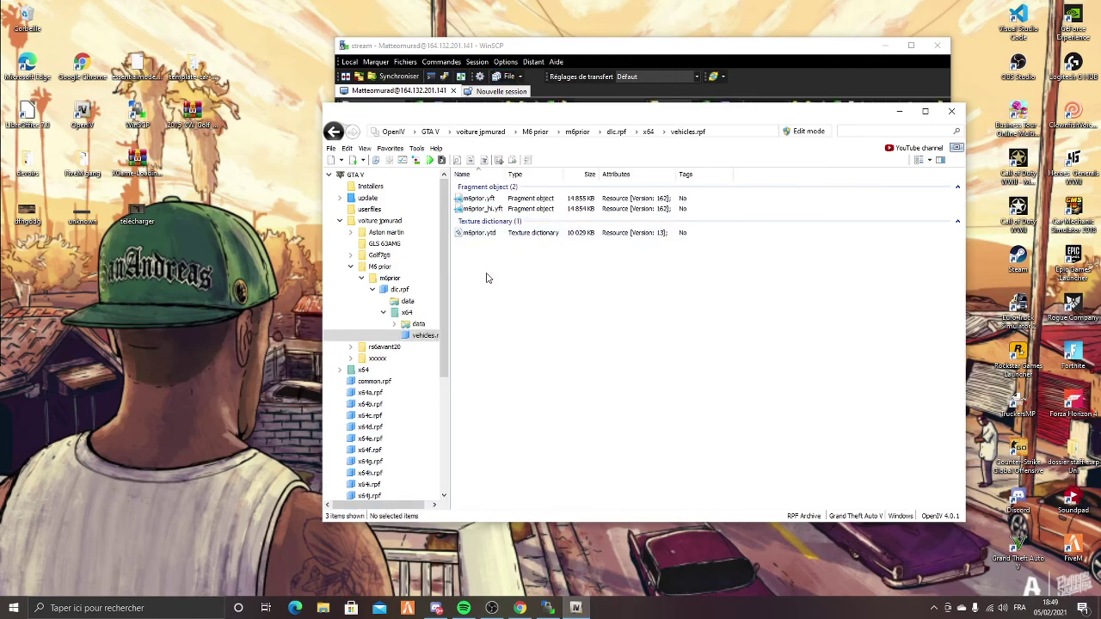
{"action": "left_click", "coordinate": [486, 187]}
{"action": "left_click_drag", "start_coordinate": [479, 201], "coordinate": [153, 320]}
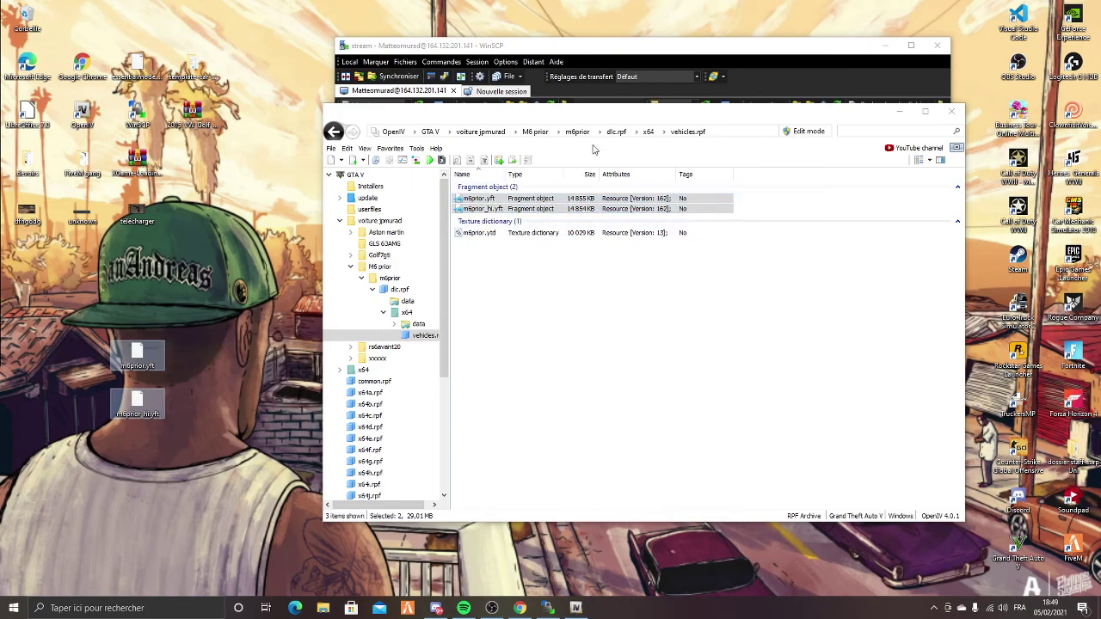
{"action": "left_click", "coordinate": [898, 112]}
- Upload m6prior.yft and m6prior_hi.yft from the desktop to the server's m6prior/stream folder and delete the desktop copies
{"action": "left_click_drag", "start_coordinate": [76, 326], "coordinate": [186, 434]}
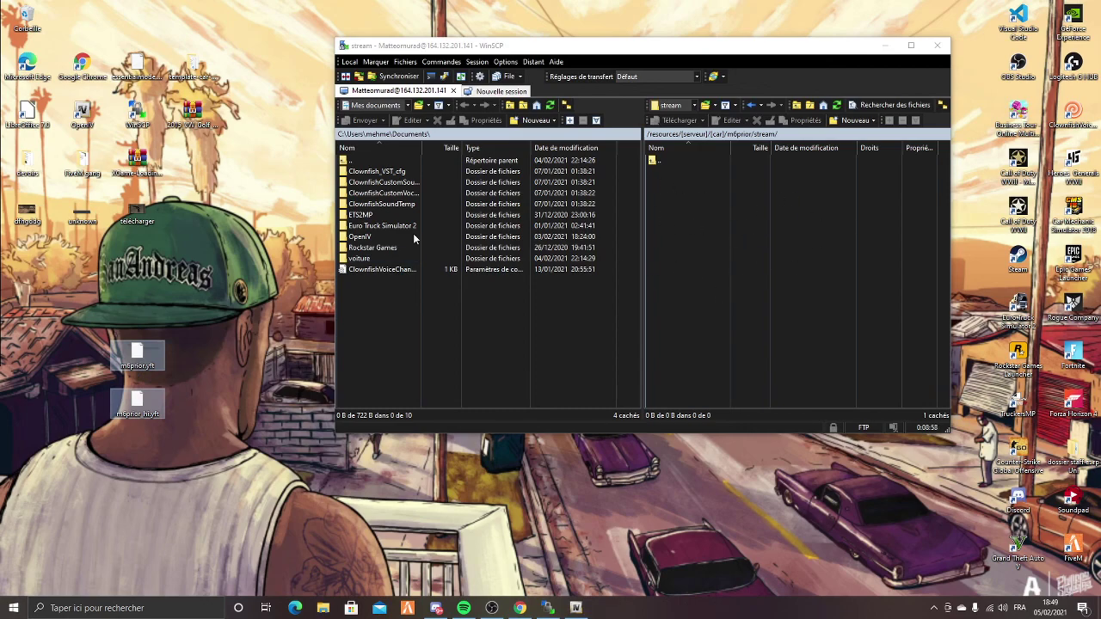
{"action": "left_click_drag", "start_coordinate": [152, 360], "coordinate": [755, 235]}
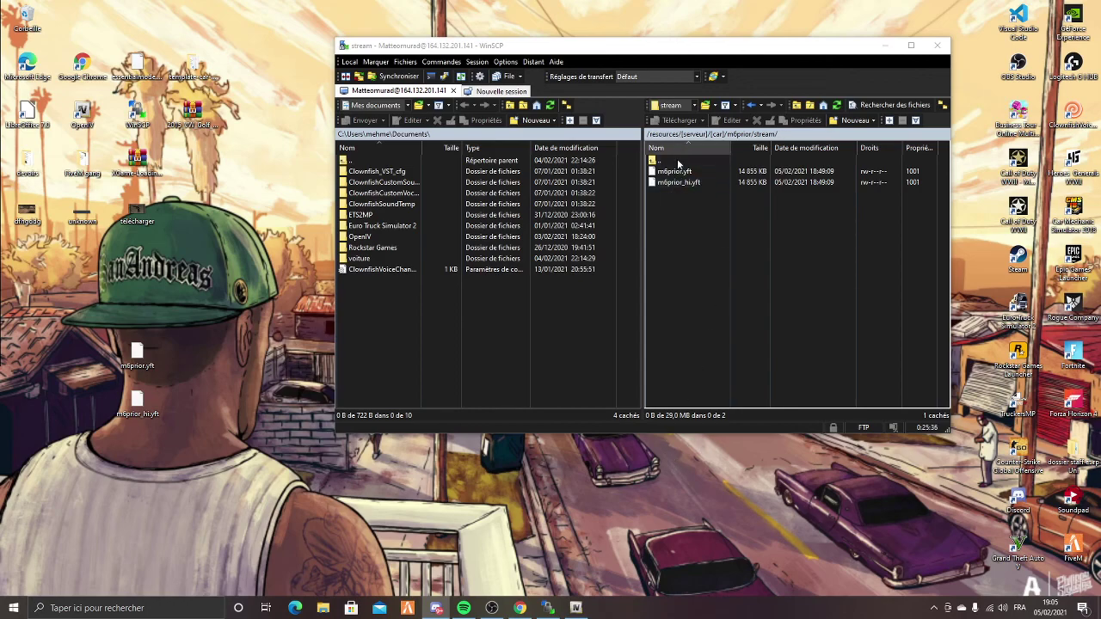
{"action": "left_click_drag", "start_coordinate": [90, 325], "coordinate": [240, 475]}
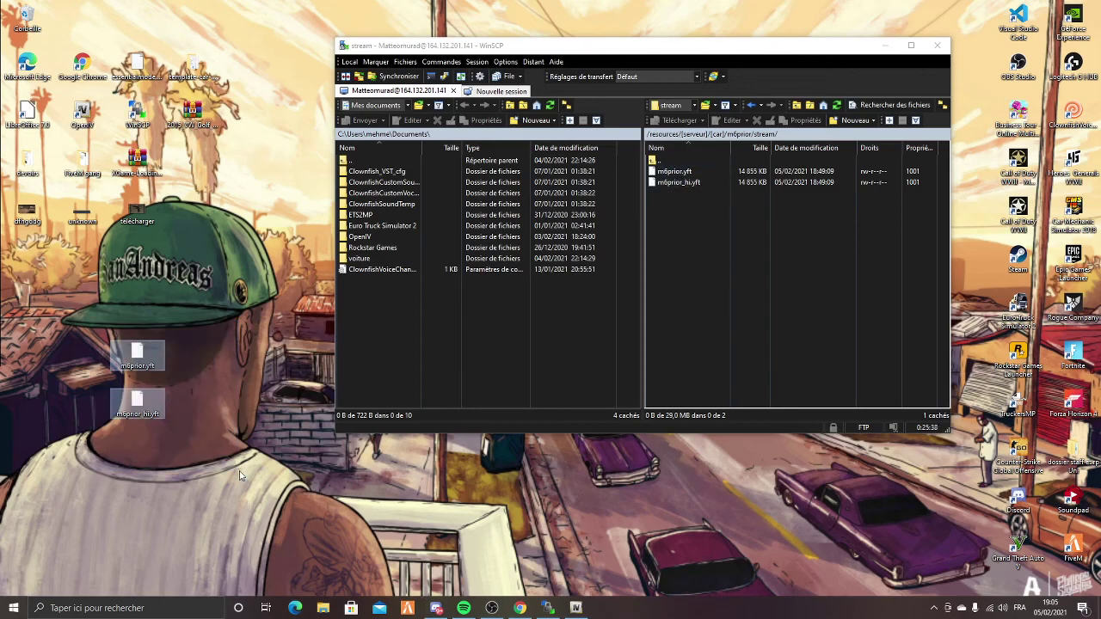
{"action": "key", "text": "Delete"}
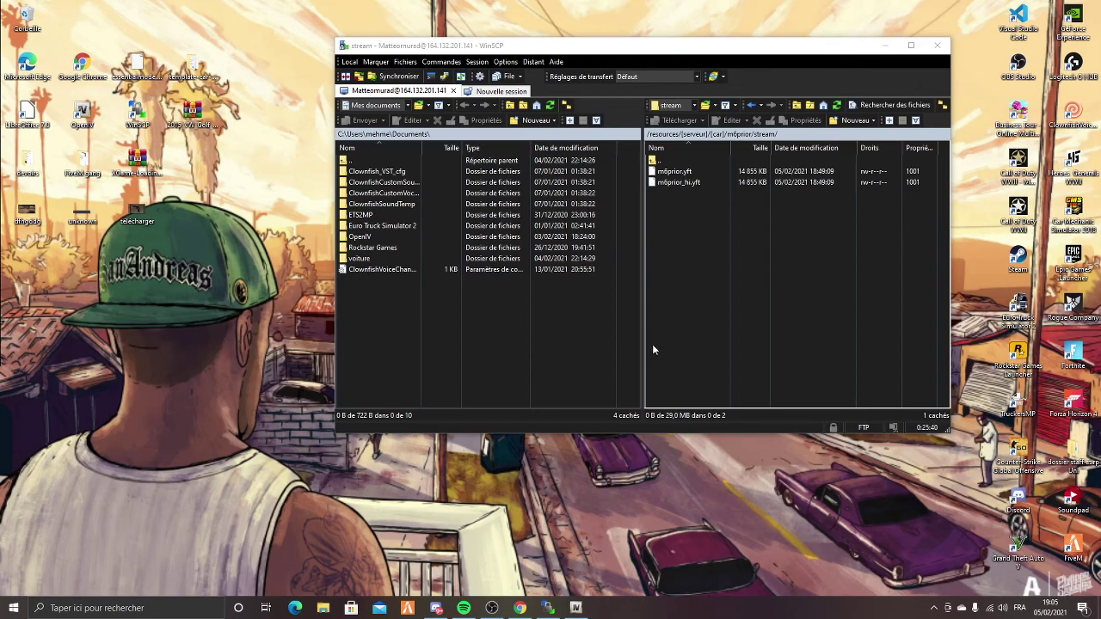
- Go up to the server's [car] folder and copy the name of the m6prior folder, leaving the folder name as is
{"action": "double_click", "coordinate": [683, 162]}
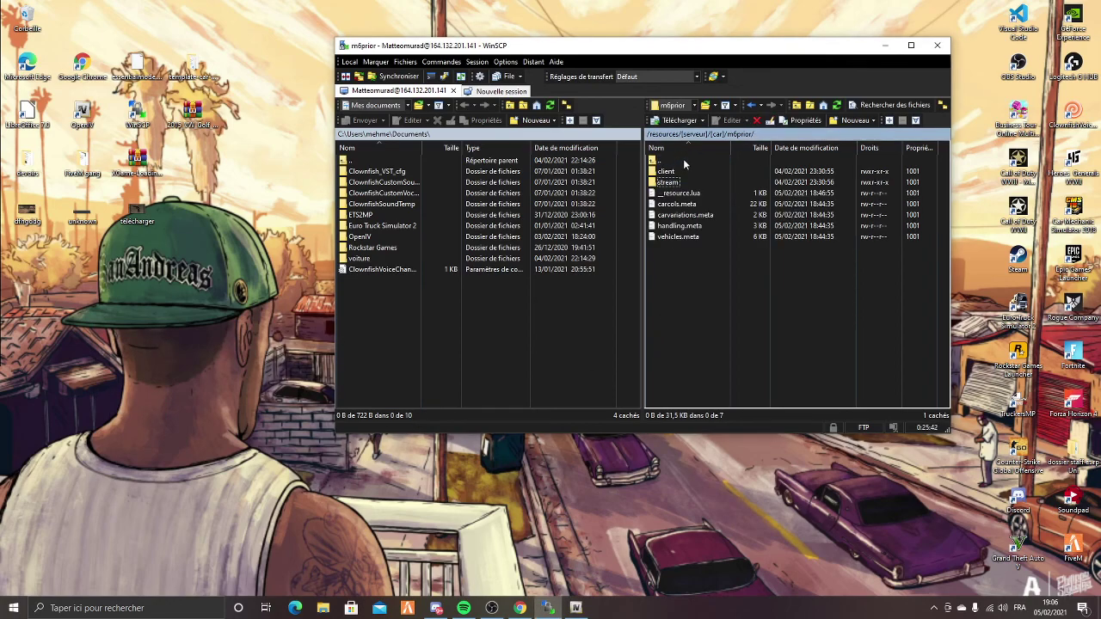
{"action": "double_click", "coordinate": [681, 161]}
{"action": "right_click", "coordinate": [690, 291]}
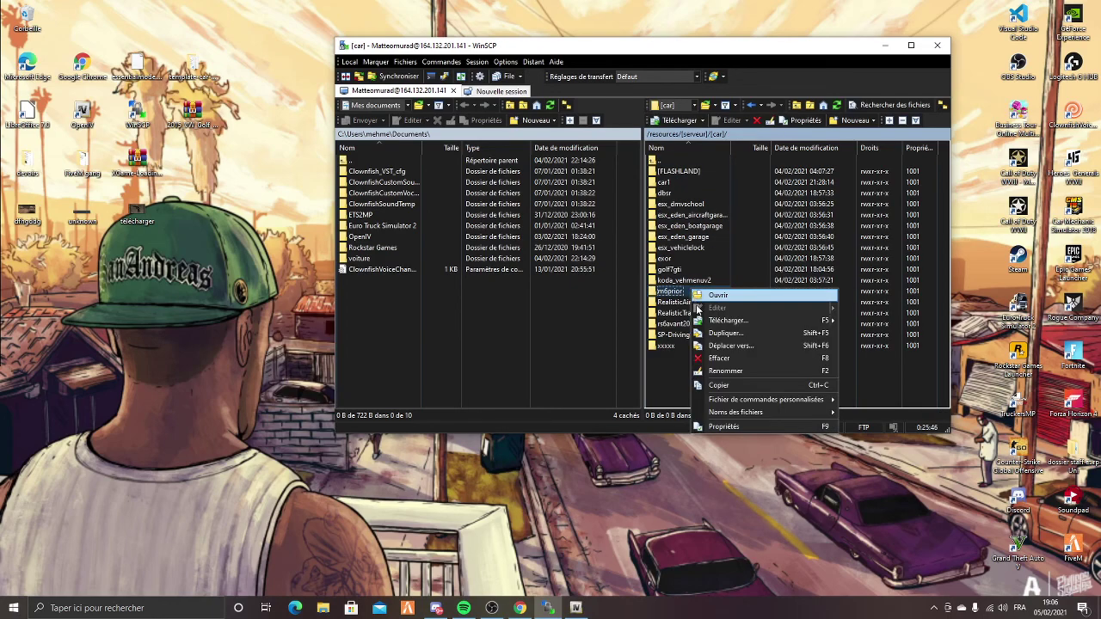
{"action": "left_click", "coordinate": [716, 366]}
{"action": "key", "text": "ctrl+c"}
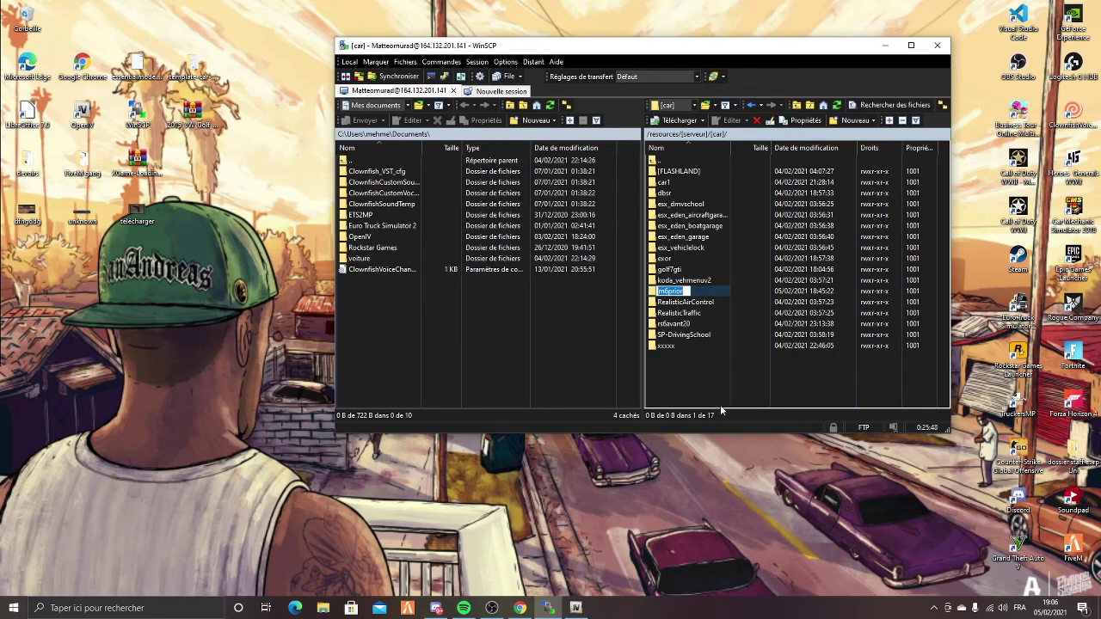
{"action": "left_click", "coordinate": [715, 384]}
- Go up to the server's root directory and open server.cfg for editing in Visual Studio Code
{"action": "double_click", "coordinate": [695, 162]}
{"action": "double_click", "coordinate": [695, 162]}
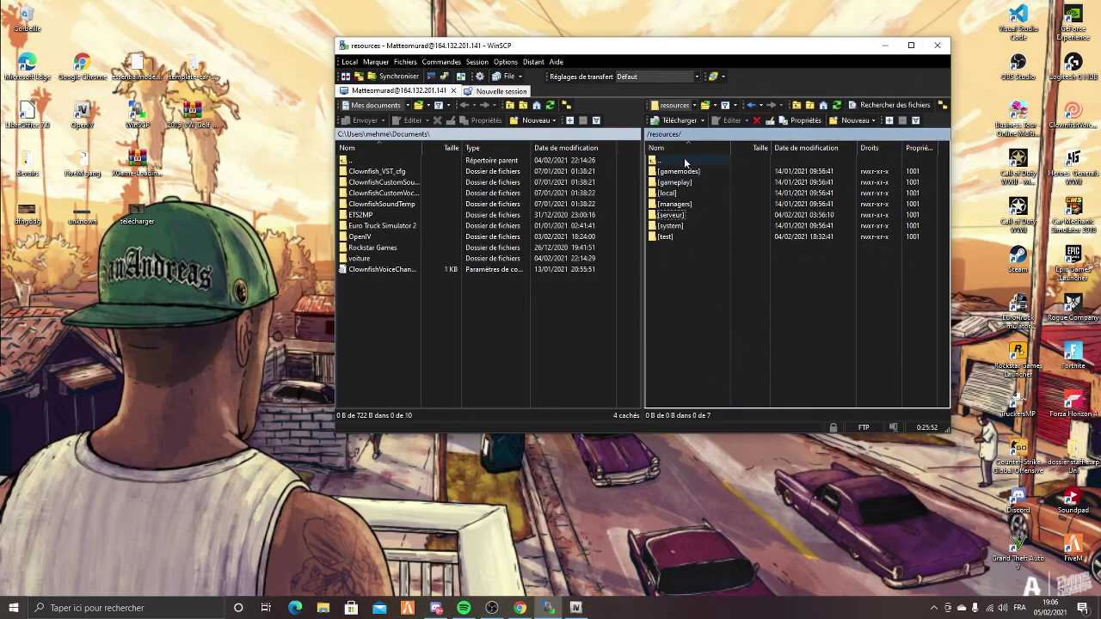
{"action": "double_click", "coordinate": [688, 161]}
{"action": "scroll", "coordinate": [716, 341], "scroll_direction": "down", "scroll_amount": 10}
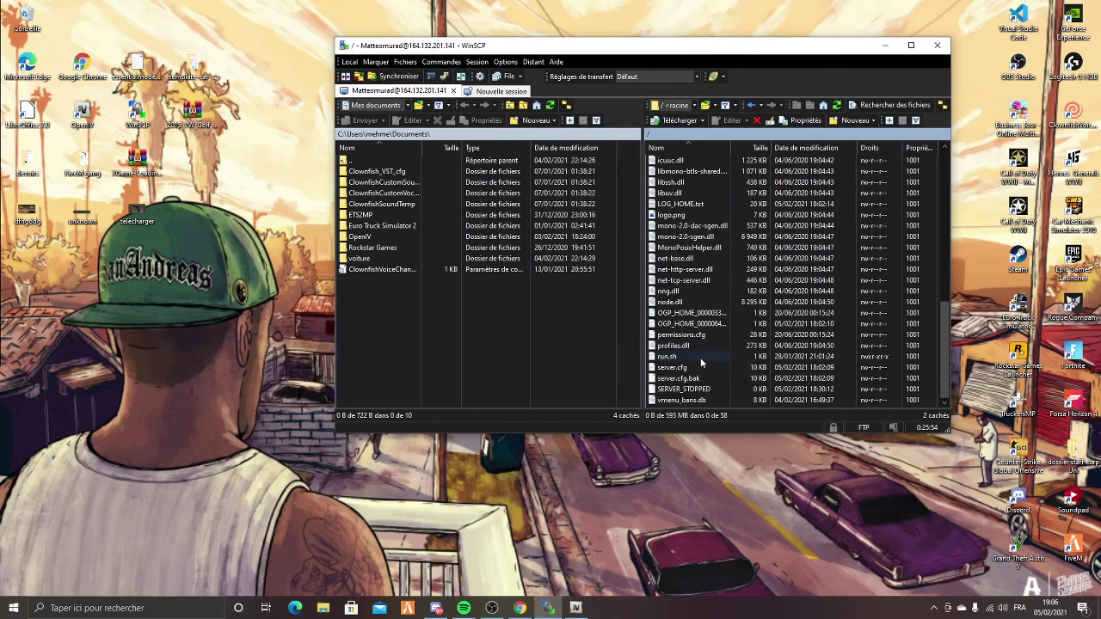
{"action": "right_click", "coordinate": [697, 370]}
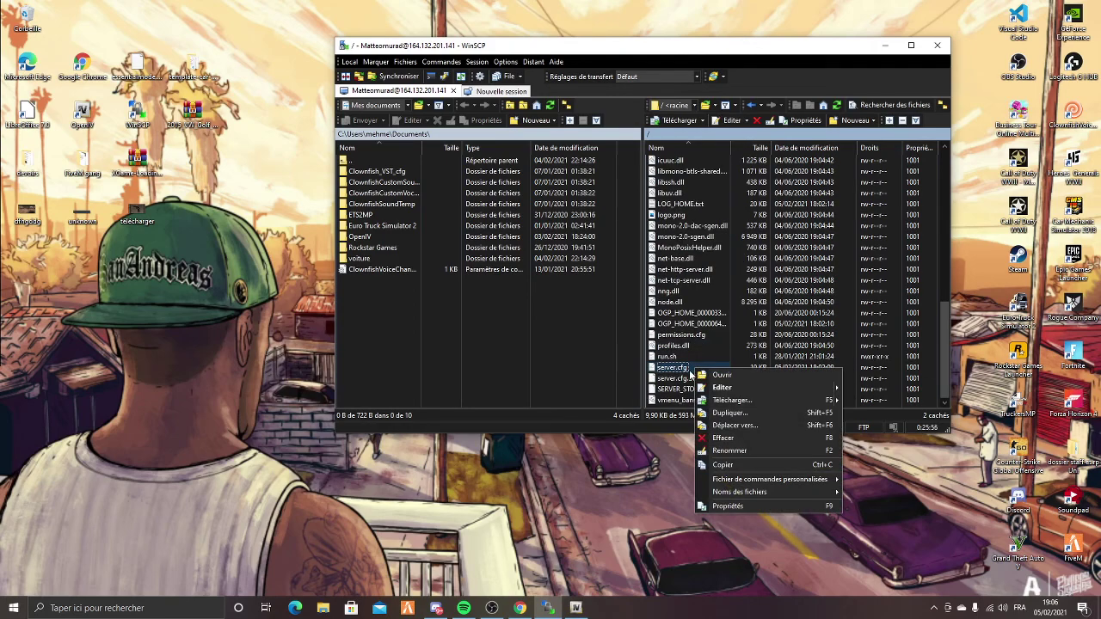
{"action": "mouse_move", "coordinate": [735, 391]}
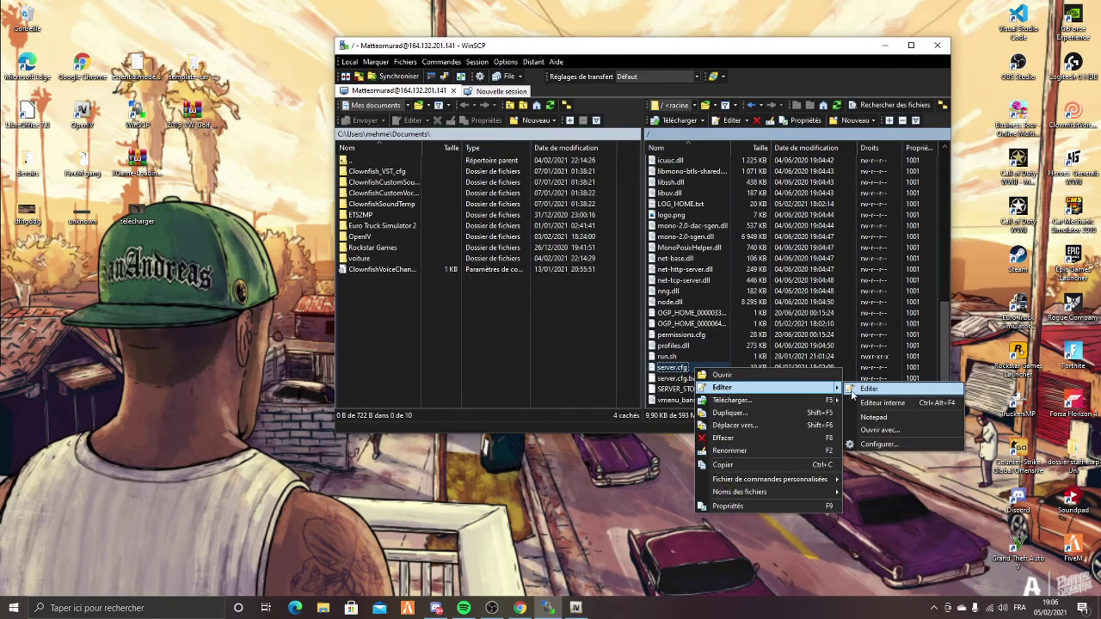
{"action": "left_click", "coordinate": [869, 430]}
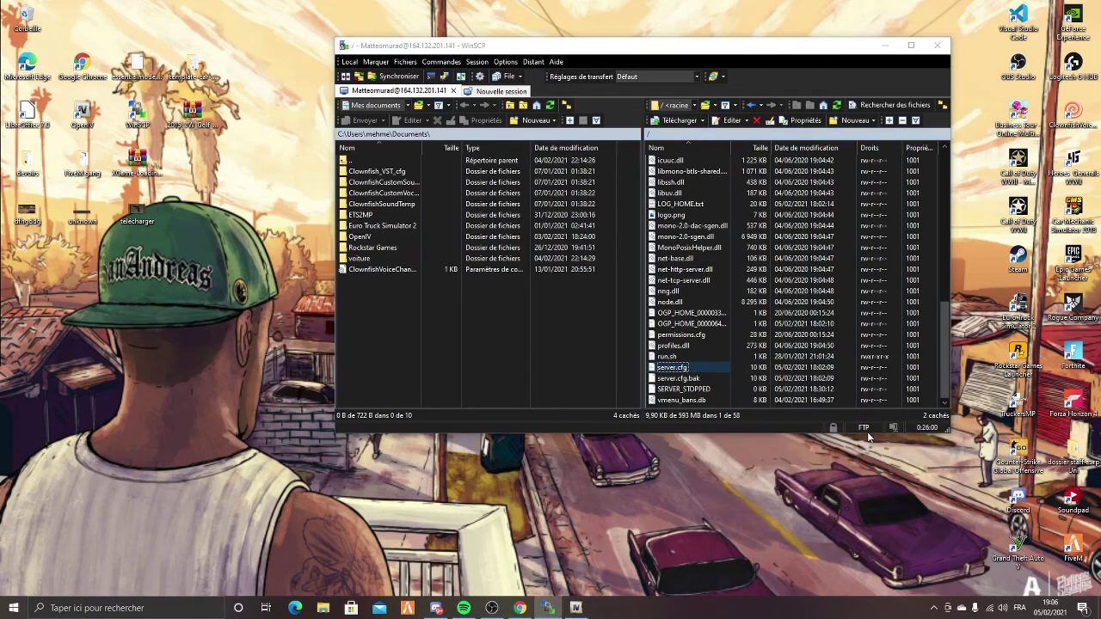
{"action": "scroll", "coordinate": [703, 365], "scroll_direction": "down", "scroll_amount": 2}
{"action": "left_click", "coordinate": [712, 427]}
{"action": "left_click", "coordinate": [966, 462]}
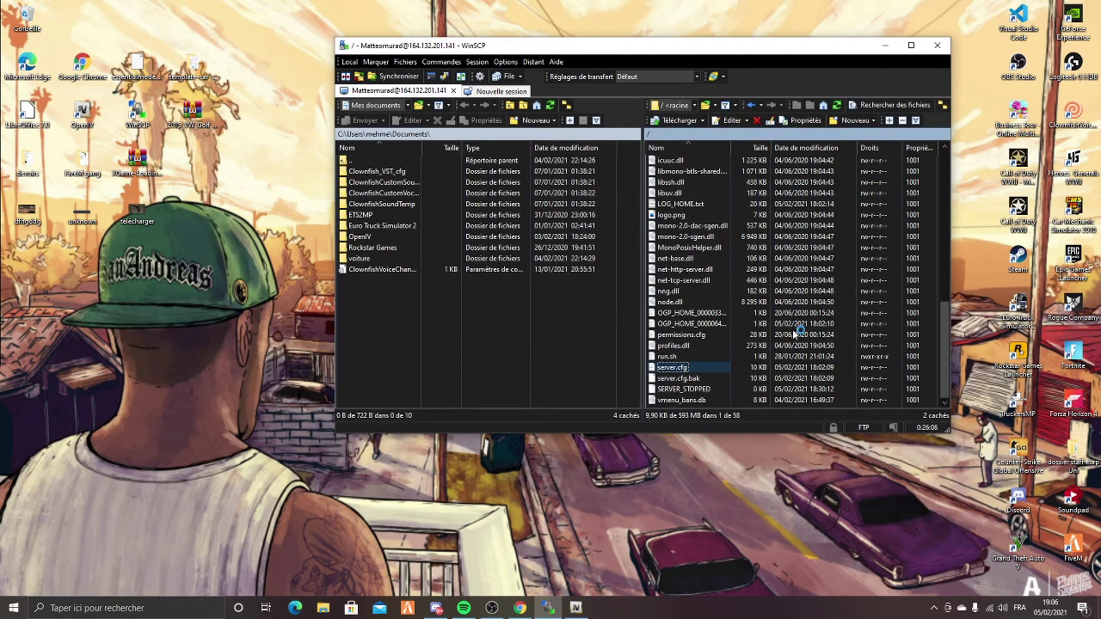
- Add the line 'start m6prior' below 'start exor' in the TESTS section of server.cfg
{"action": "scroll", "coordinate": [449, 312], "scroll_direction": "down", "scroll_amount": 17}
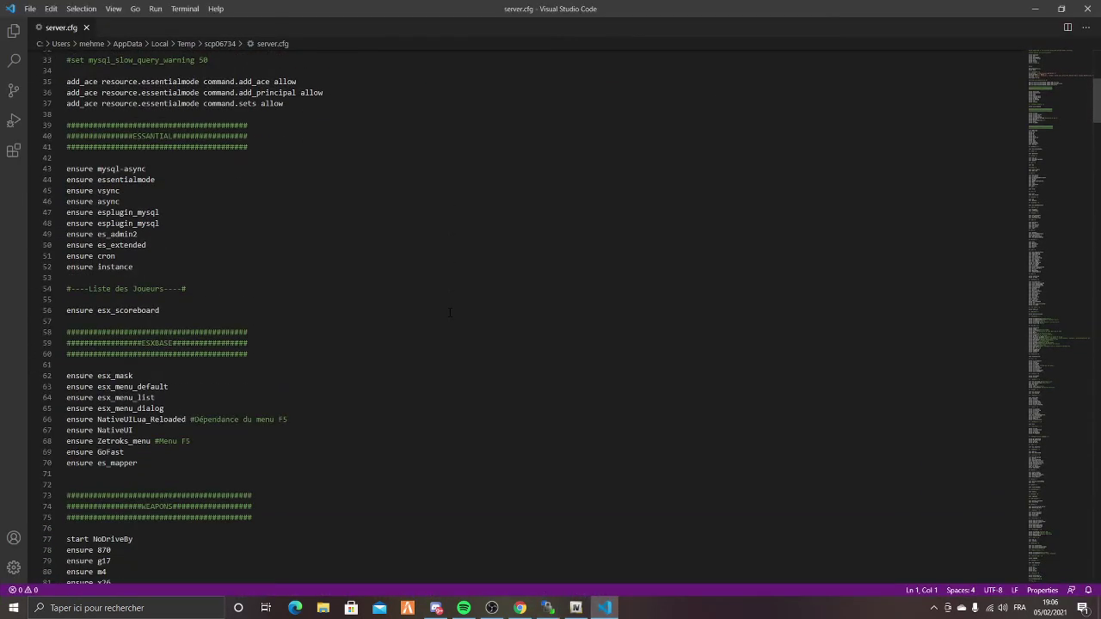
{"action": "scroll", "coordinate": [123, 385], "scroll_direction": "down", "scroll_amount": 5}
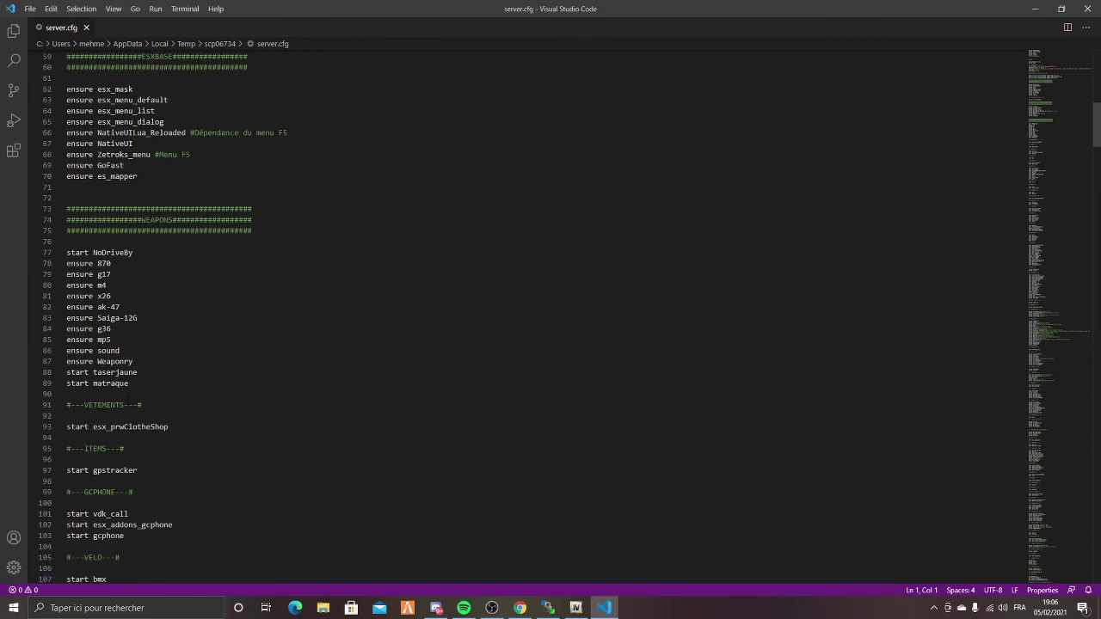
{"action": "scroll", "coordinate": [516, 317], "scroll_direction": "down", "scroll_amount": 6}
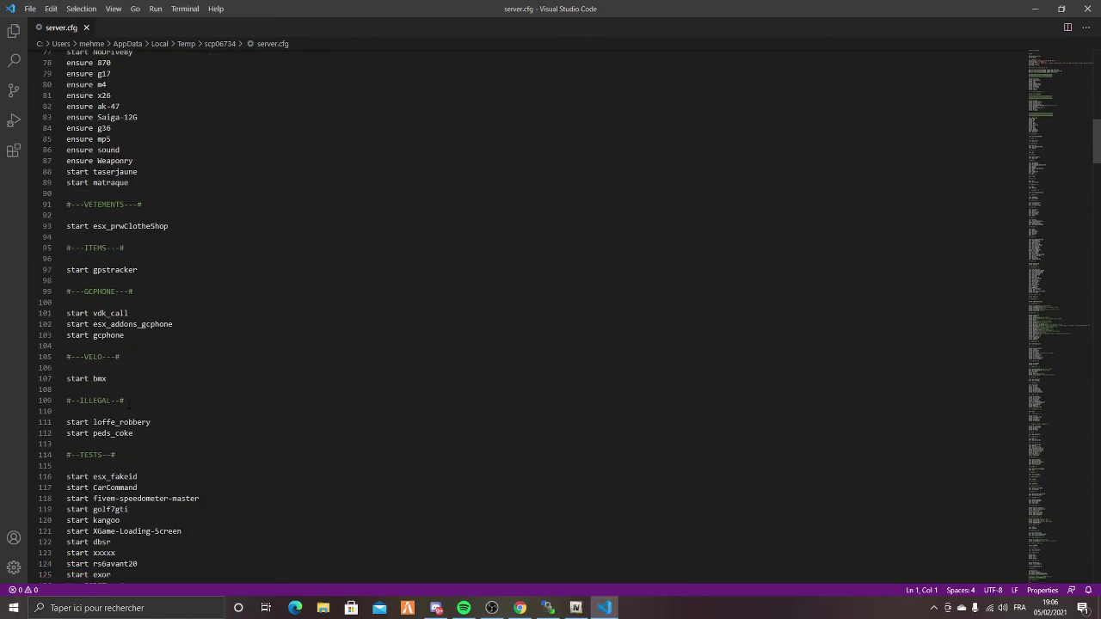
{"action": "left_click", "coordinate": [130, 460]}
{"action": "key", "text": "Return"}
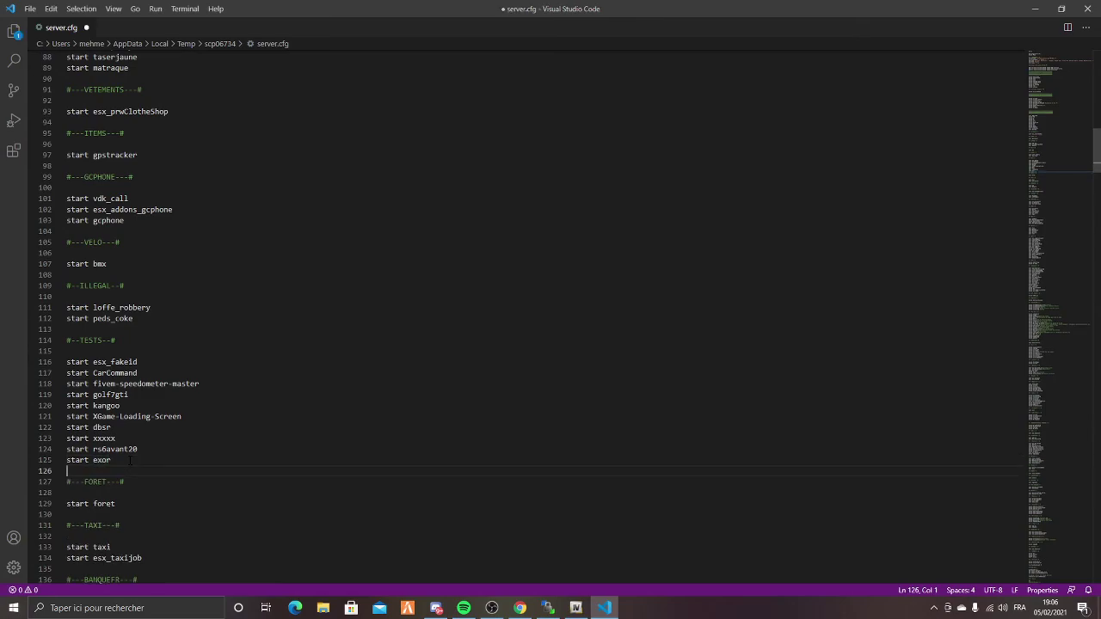
{"action": "type", "text": "start"}
{"action": "key", "text": "ctrl+v"}
{"action": "key", "text": "Return"}
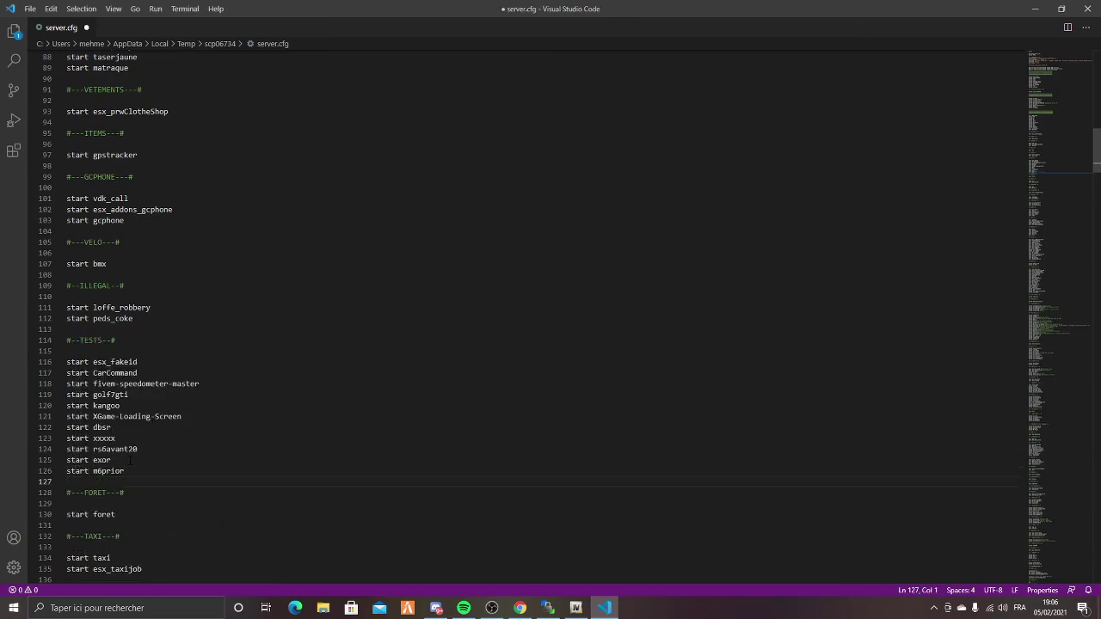
- Save server.cfg, then minimize the code editor and the file transfer window
{"action": "left_click", "coordinate": [29, 9]}
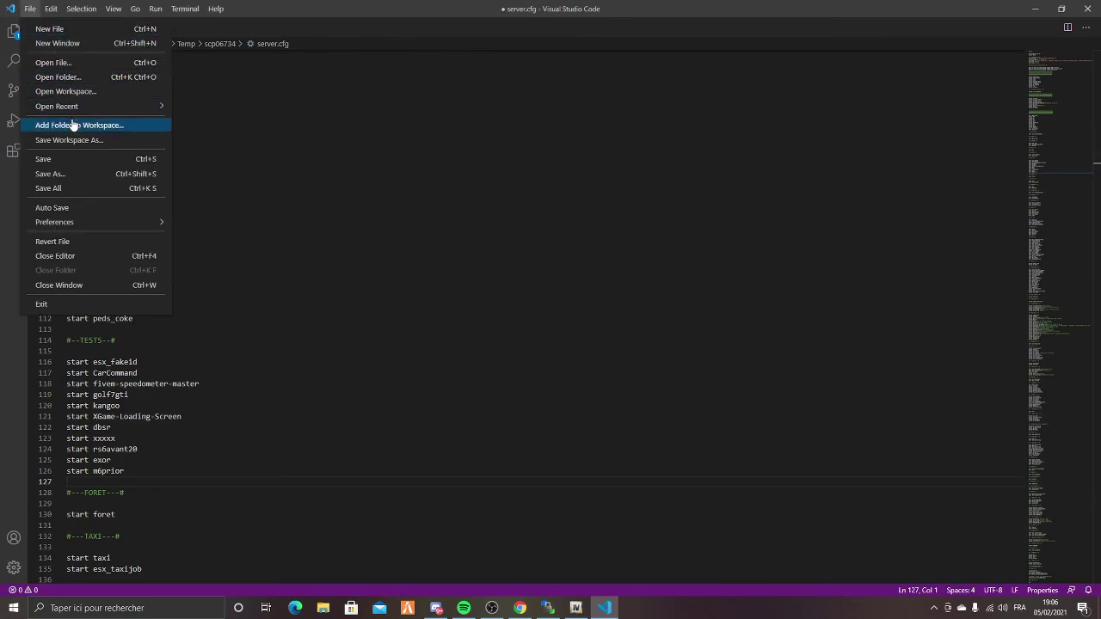
{"action": "left_click", "coordinate": [53, 159]}
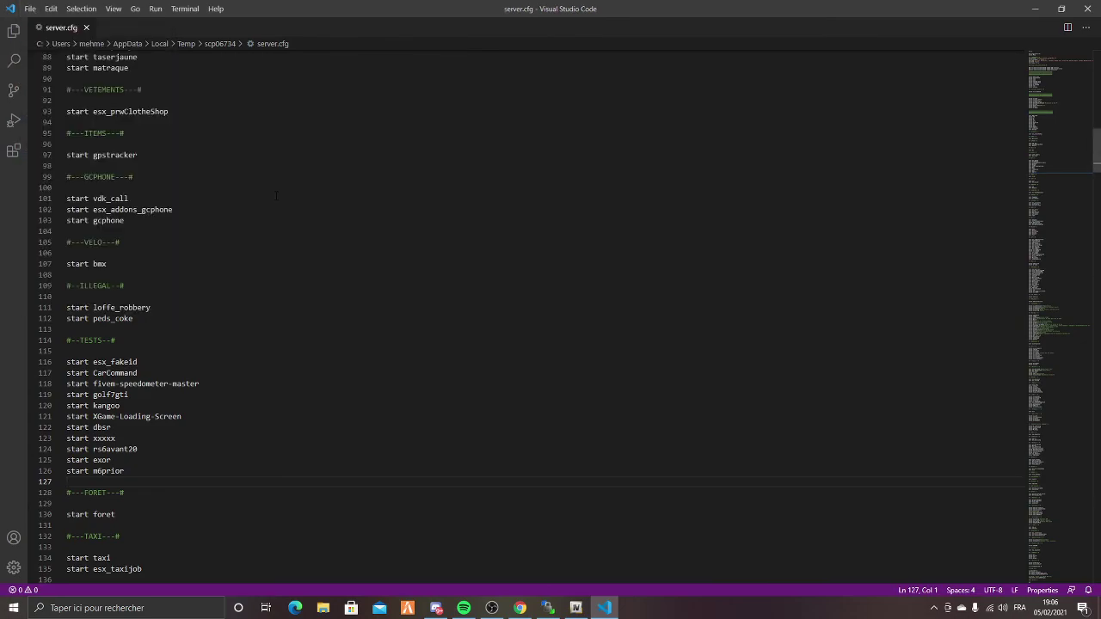
{"action": "left_click", "coordinate": [1034, 6]}
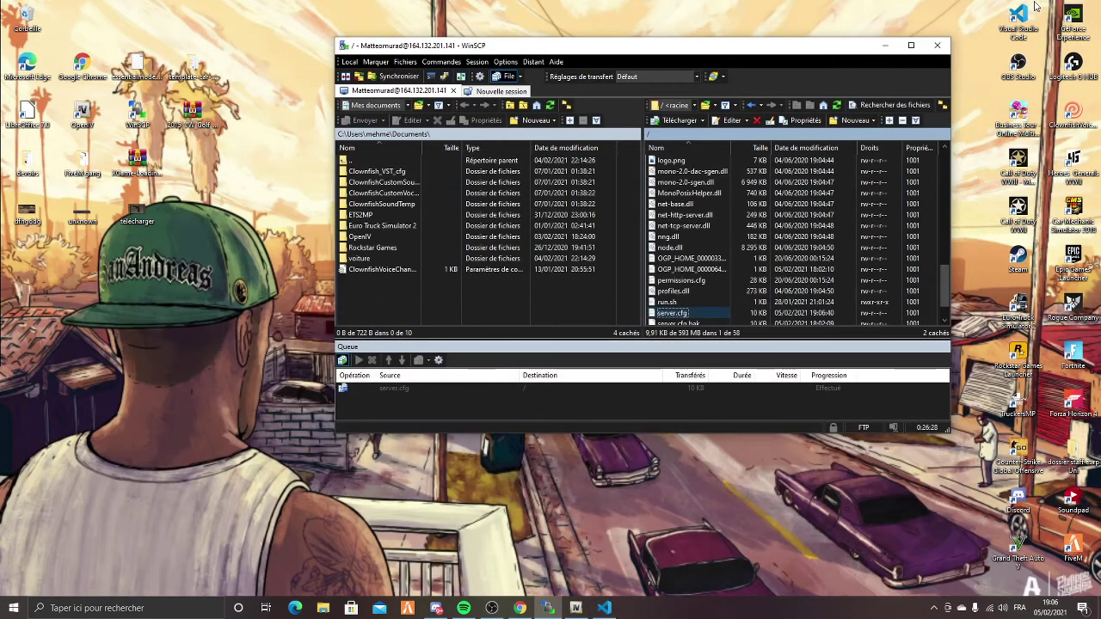
{"action": "left_click_drag", "start_coordinate": [867, 45], "coordinate": [782, 115]}
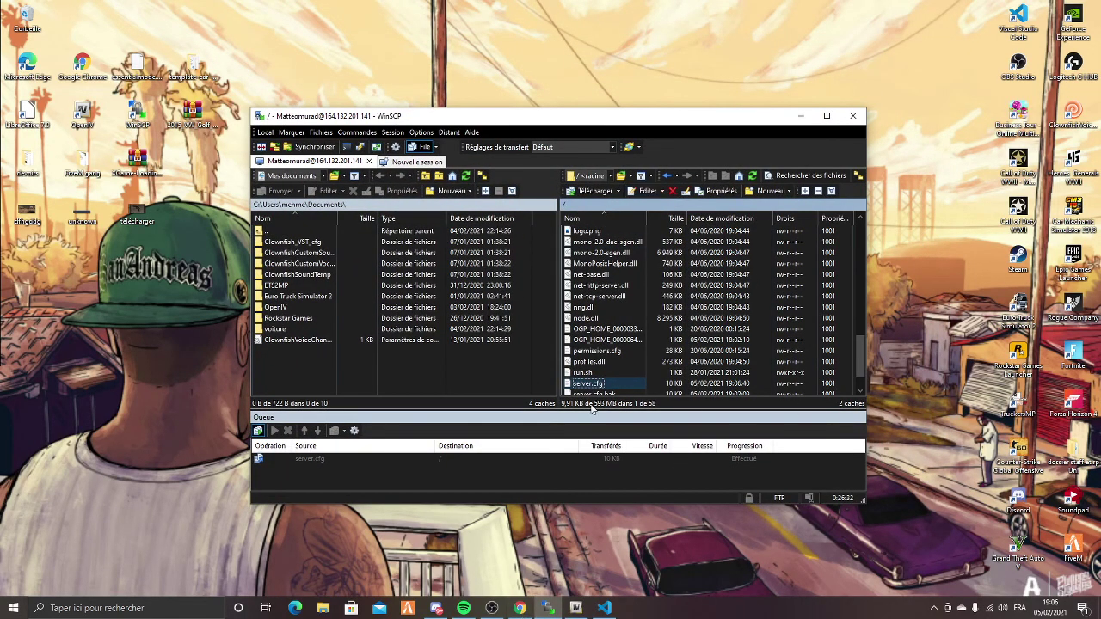
{"action": "left_click", "coordinate": [799, 115]}
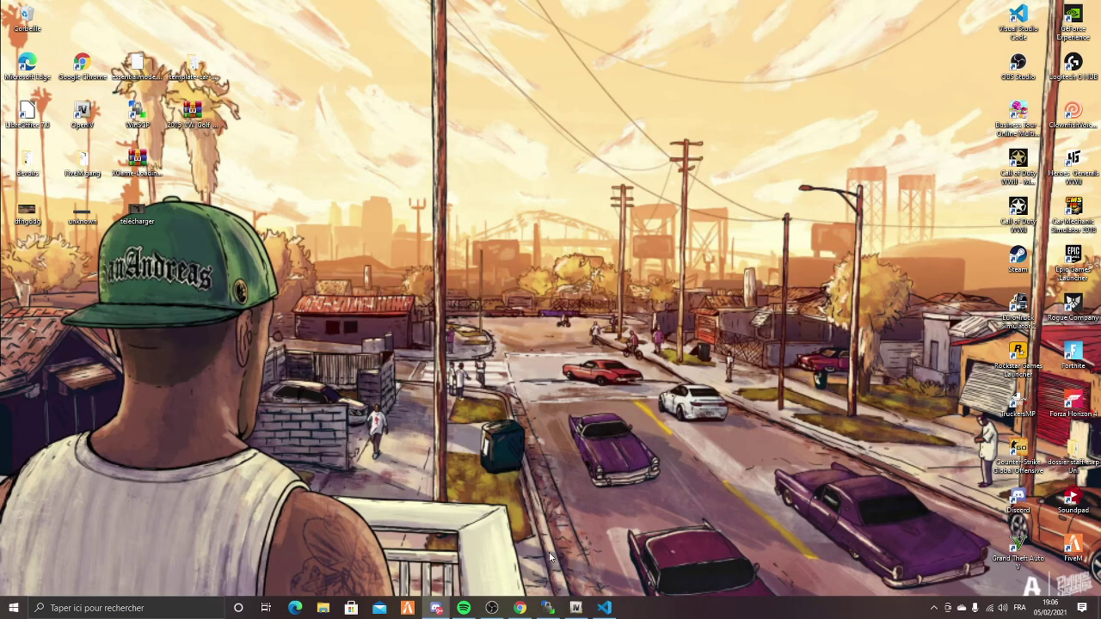
{"action": "left_click", "coordinate": [547, 608]}
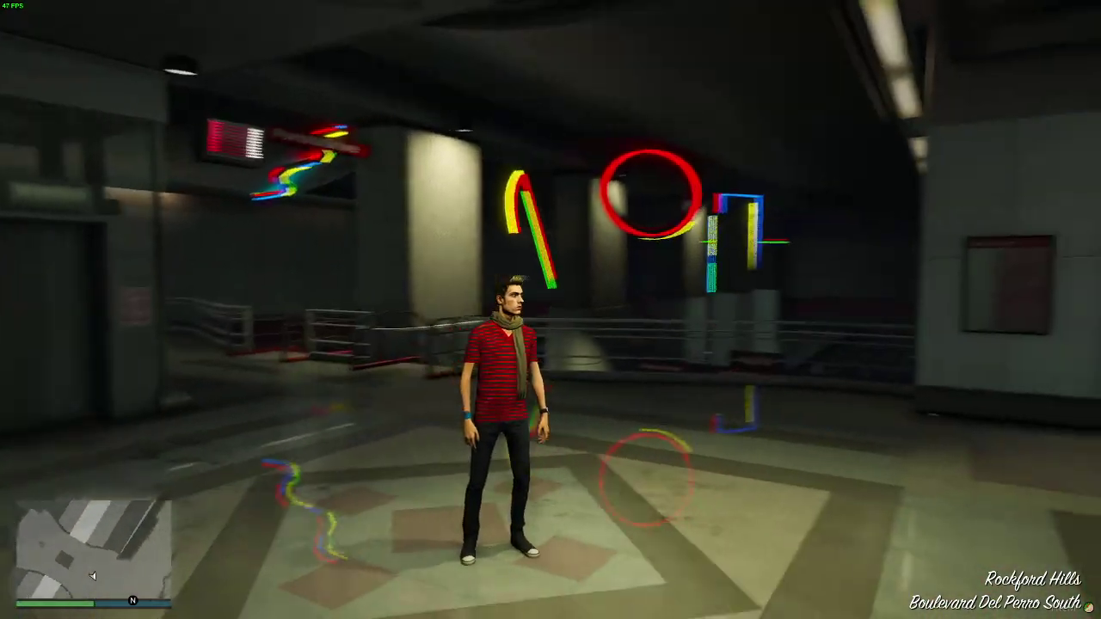
{"action": "key", "text": "w"}
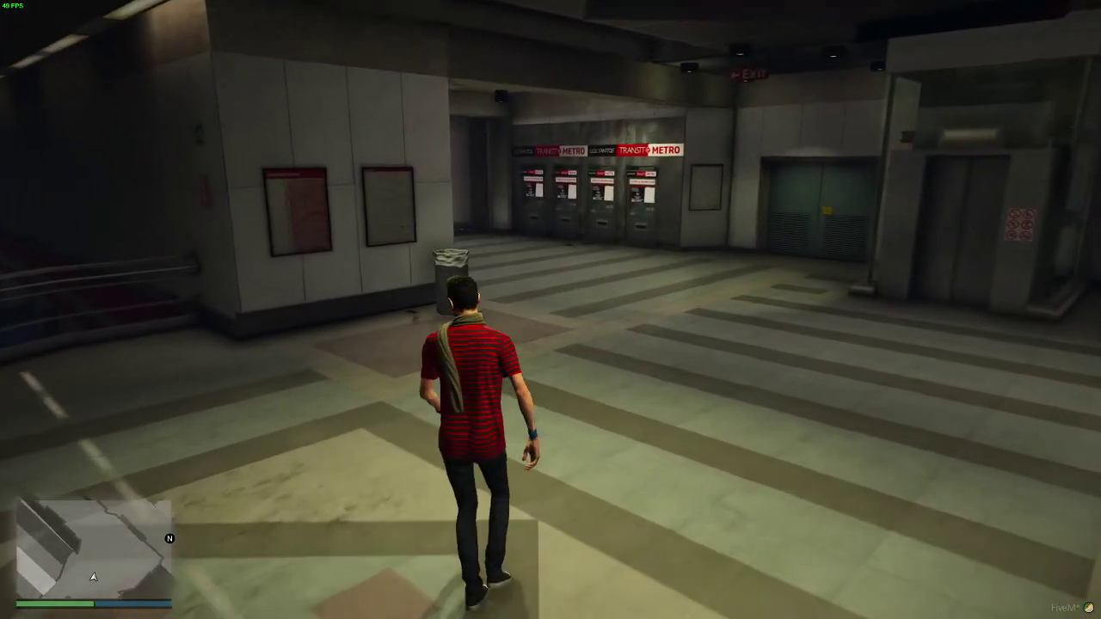
{"action": "key", "text": "shift"}
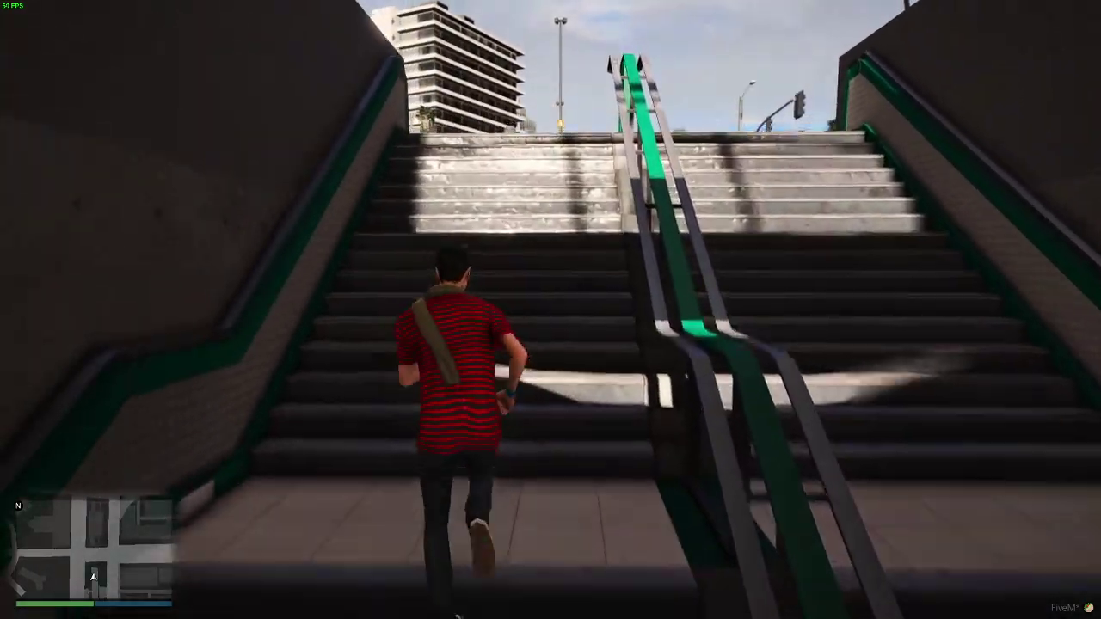
{"action": "key", "text": "w"}
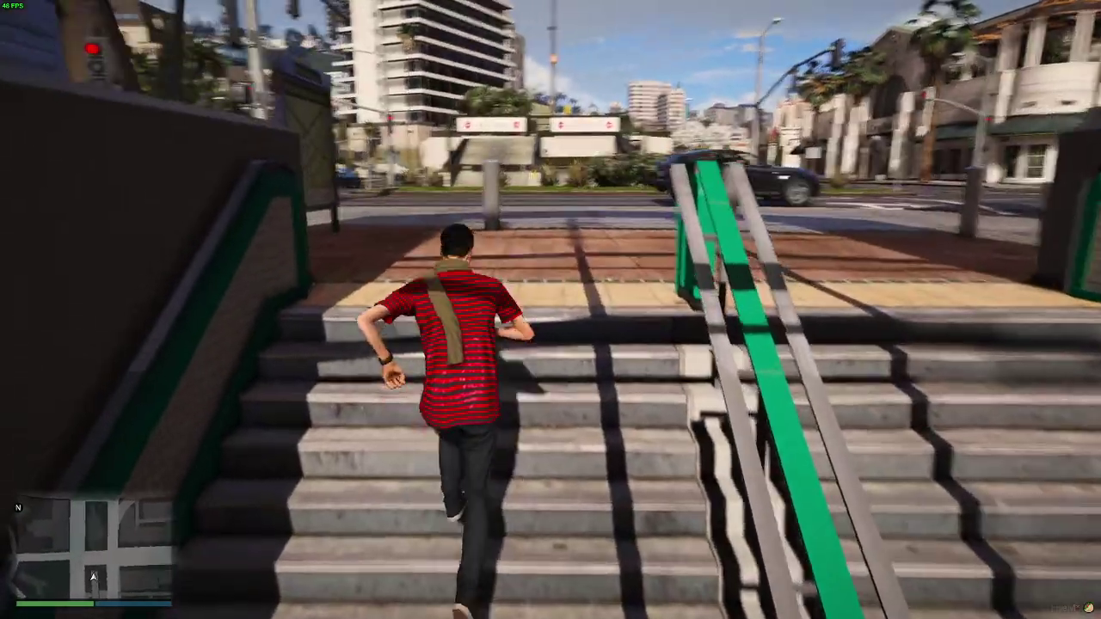
{"action": "key", "text": "w"}
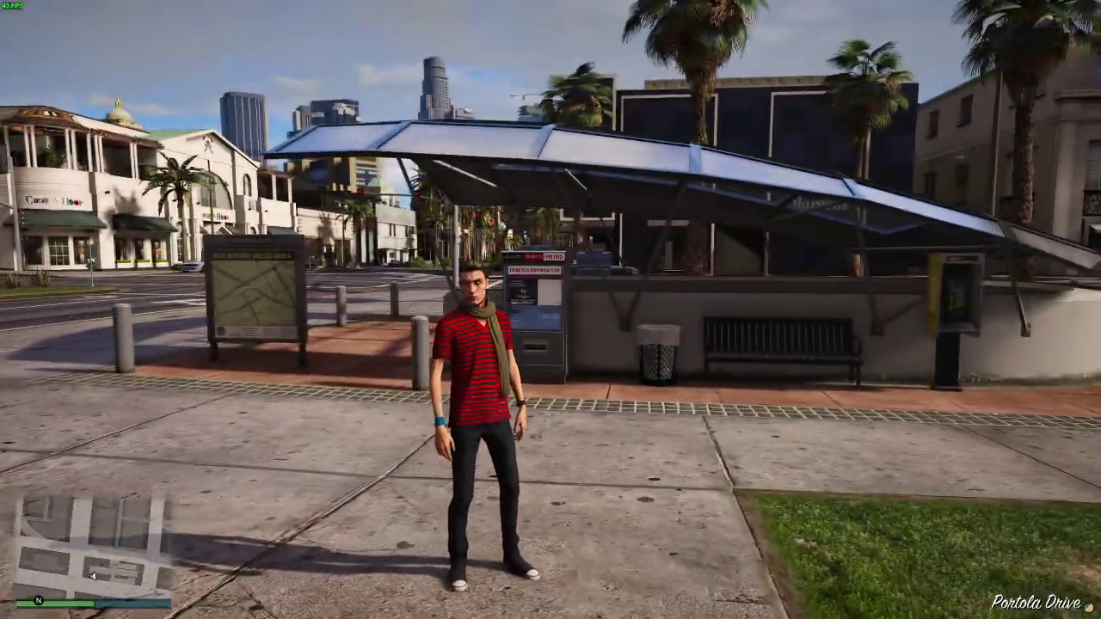
- Try to spawn the new car in FiveM with the chat command '/car m6prior'
{"action": "type", "text": "t"}
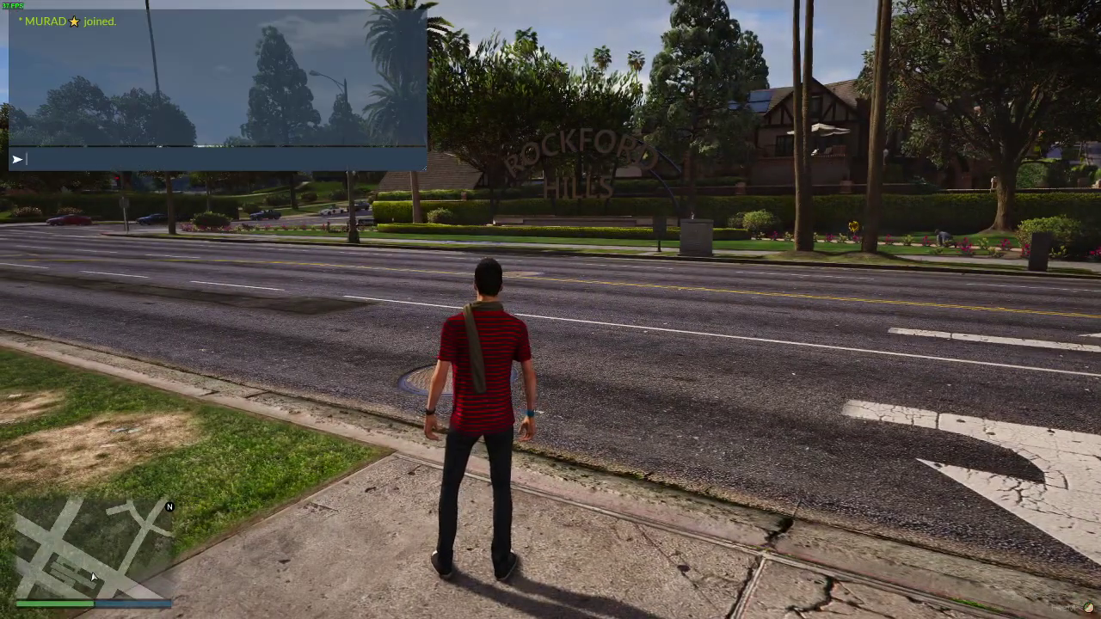
{"action": "type", "text": "/ca"}
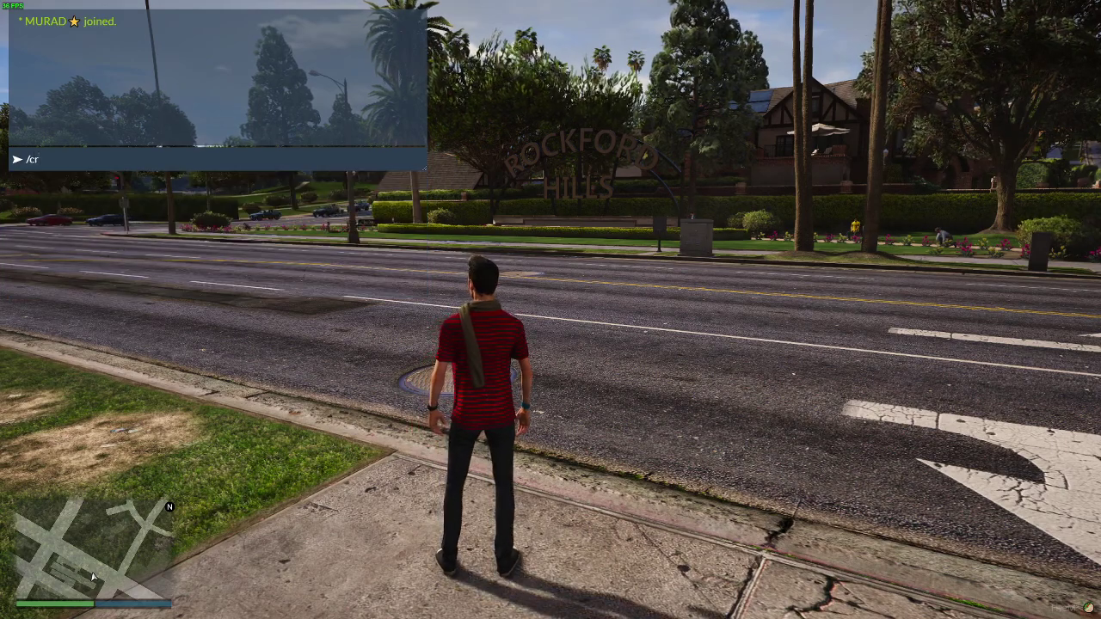
{"action": "type", "text": "r"}
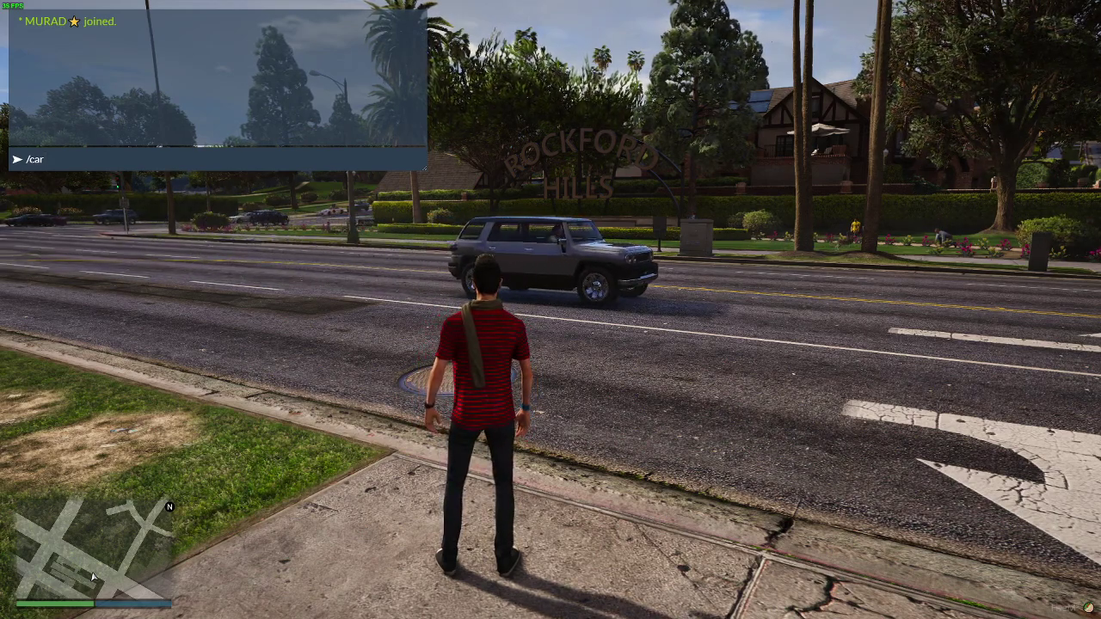
{"action": "type", "text": "m6prior"}
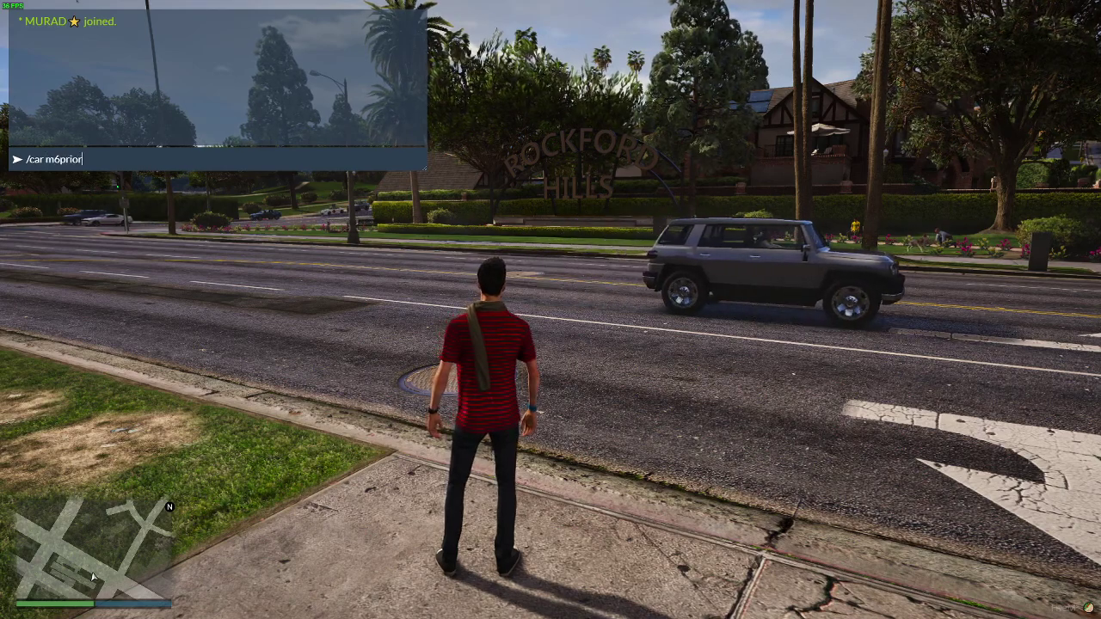
{"action": "key", "text": "Return"}
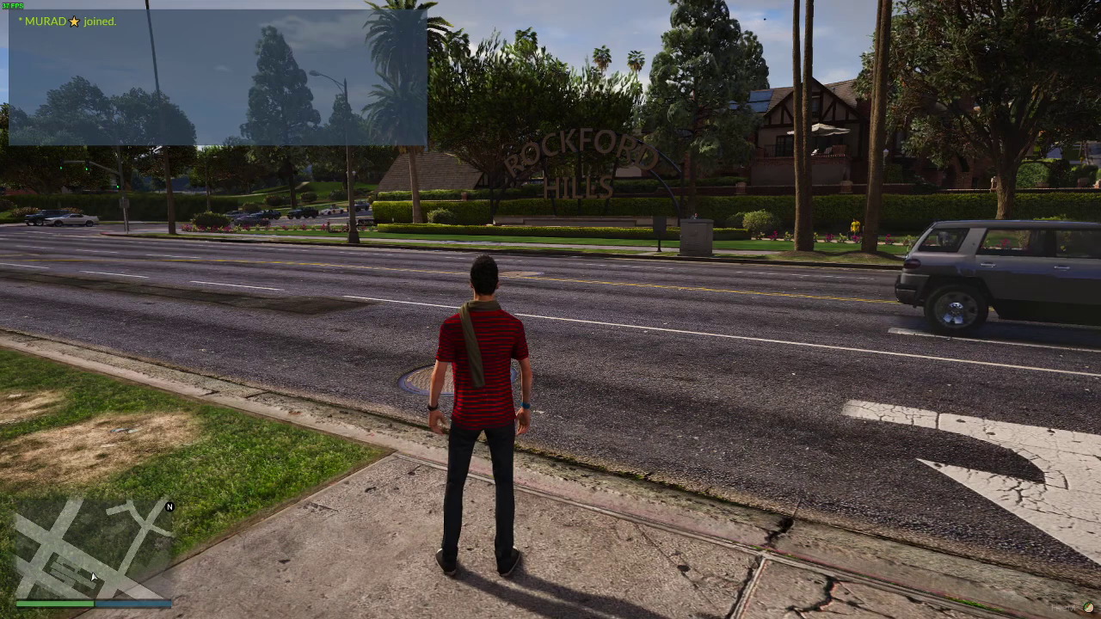
- Spawn the Golf with the chat command '/car golf7gti' and get into it
{"action": "type", "text": "t"}
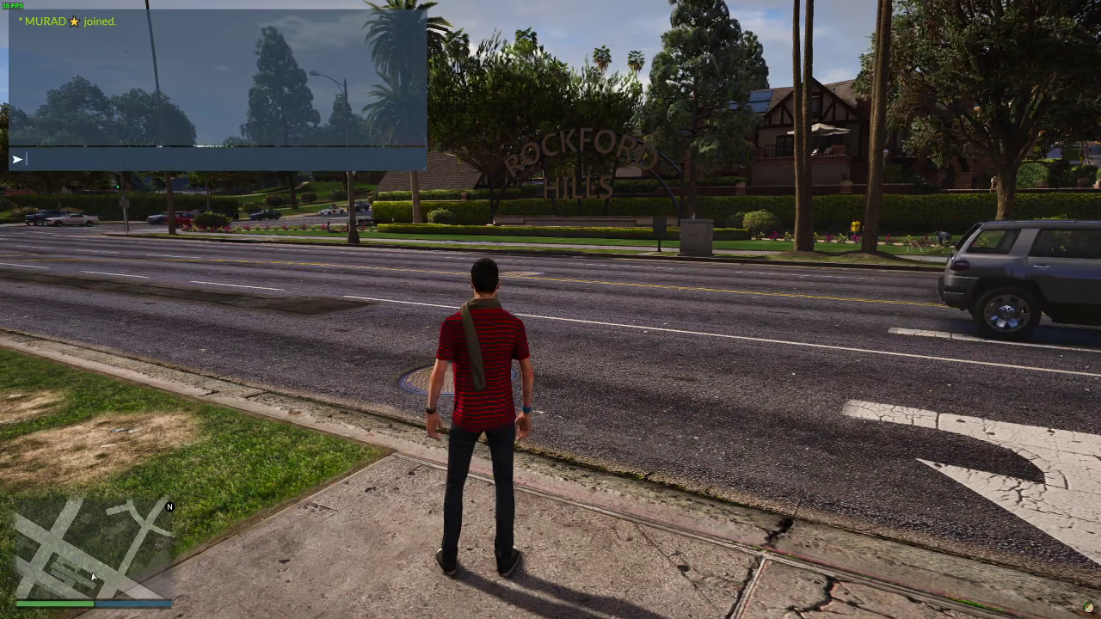
{"action": "type", "text": "/car go"}
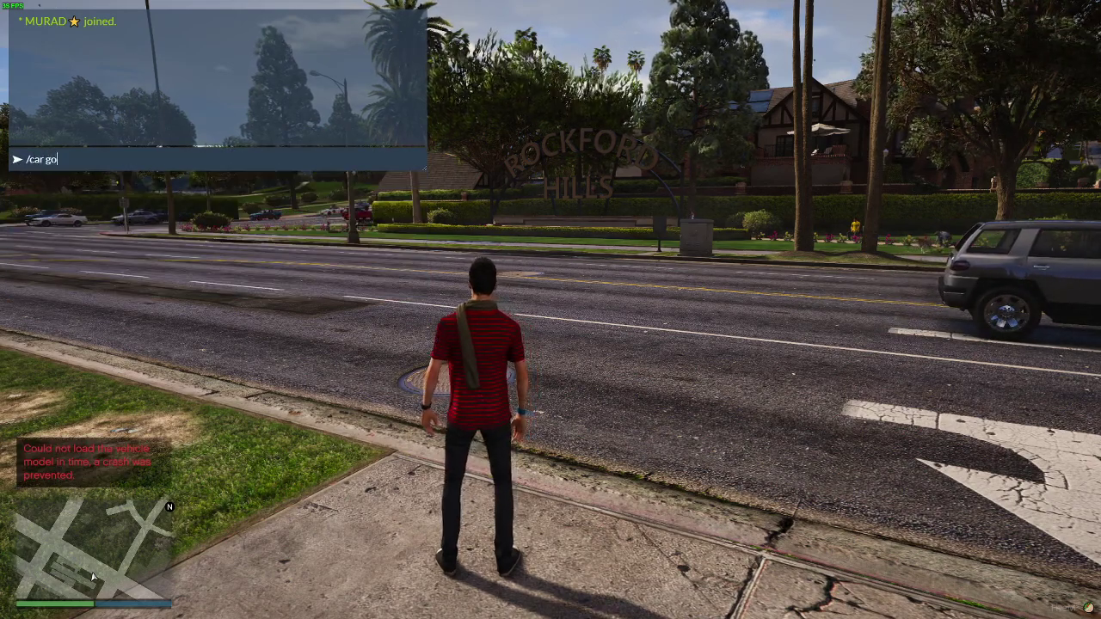
{"action": "type", "text": "lf7"}
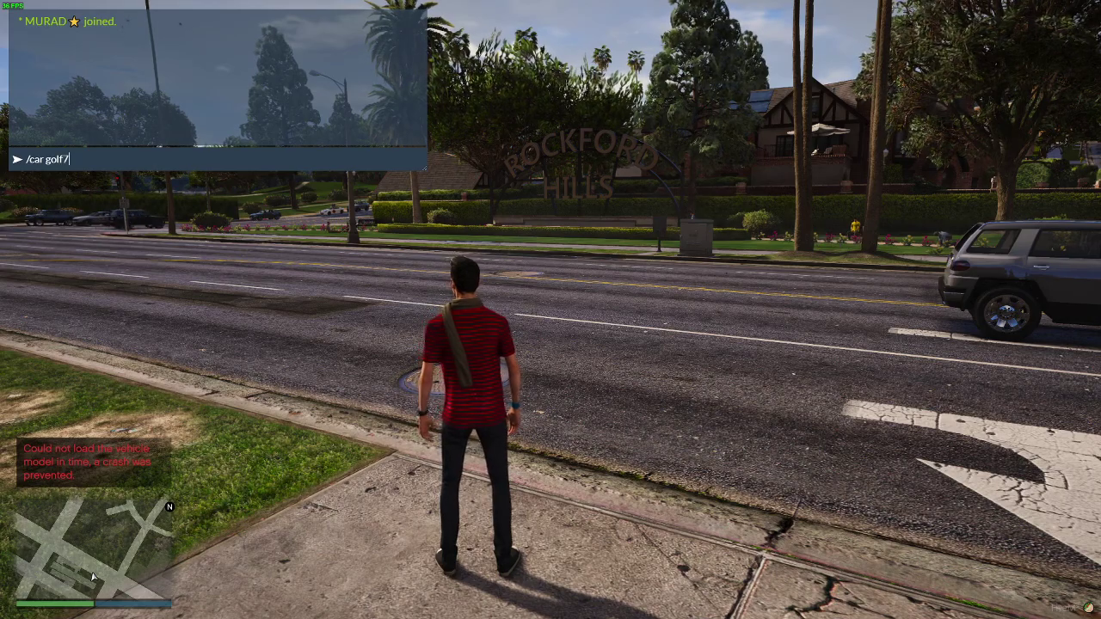
{"action": "type", "text": "gti"}
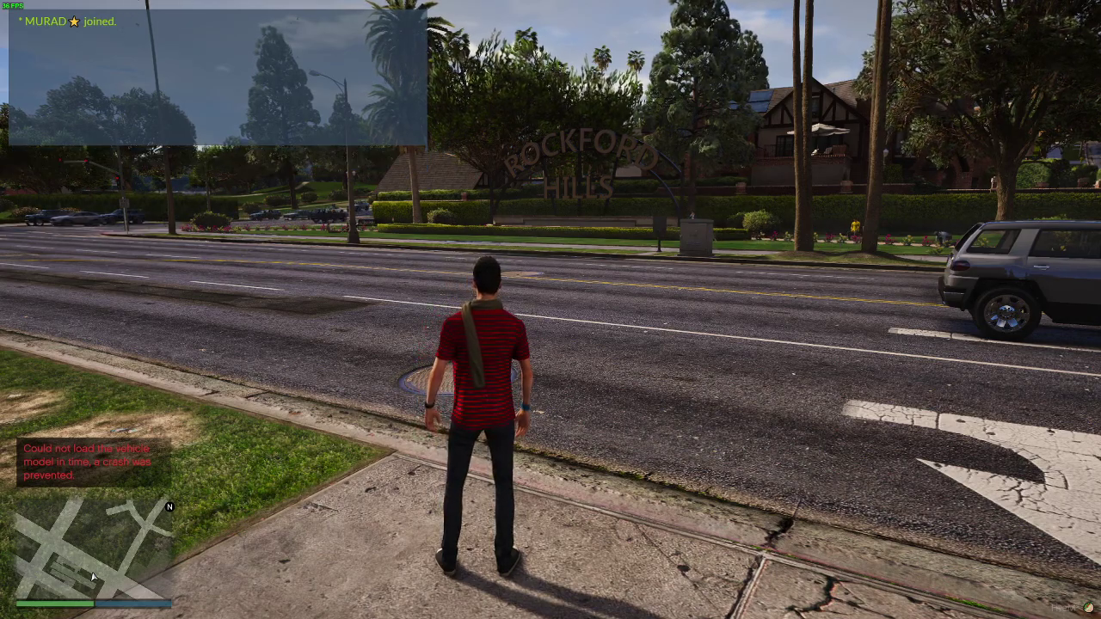
{"action": "type", "text": "w"}
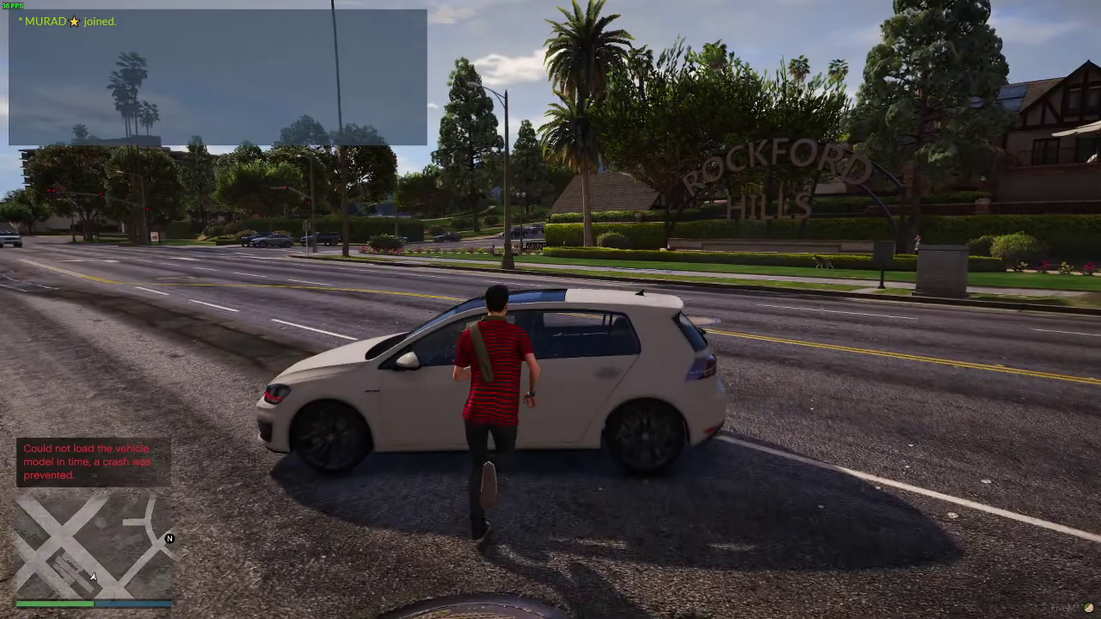
{"action": "type", "text": "f"}
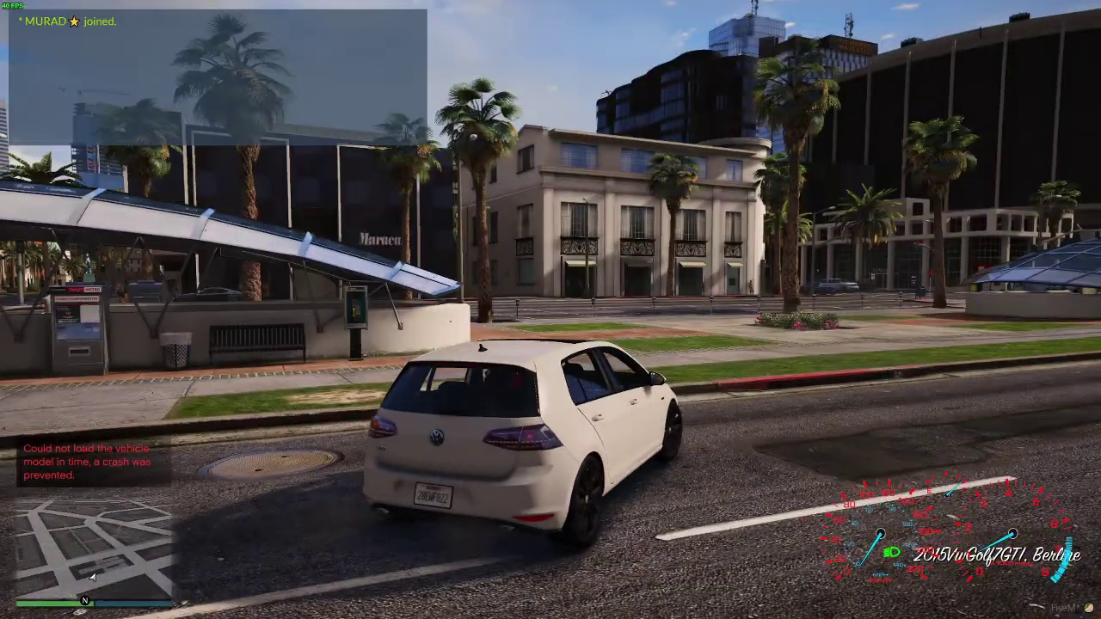
- Park the Golf along the curb, checking its interior in first-person view, and get out of the car
{"action": "type", "text": "w"}
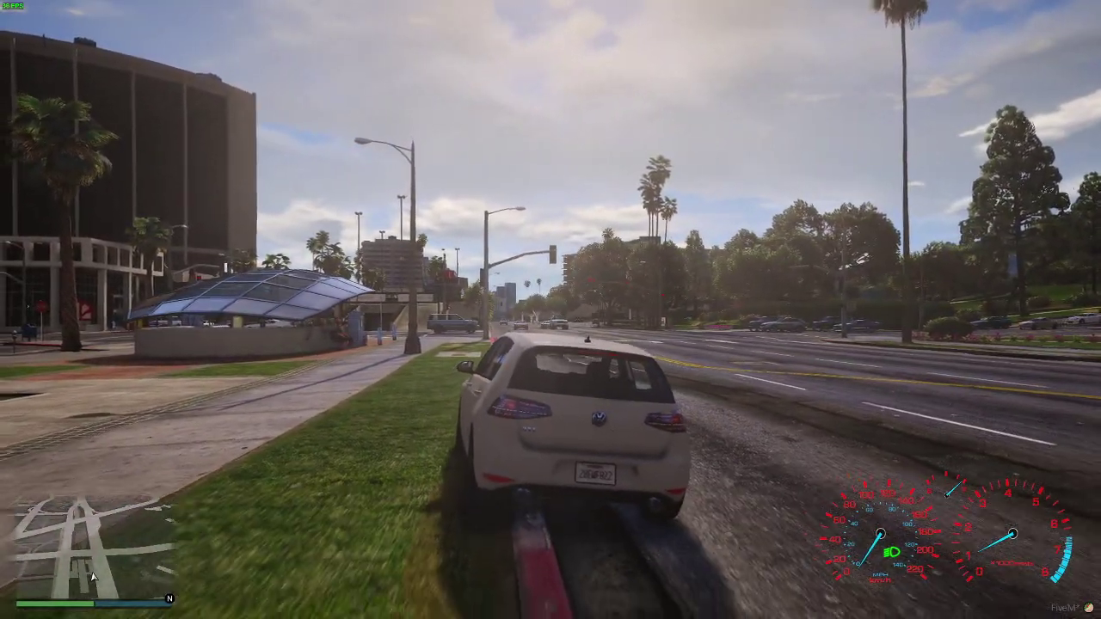
{"action": "type", "text": "v"}
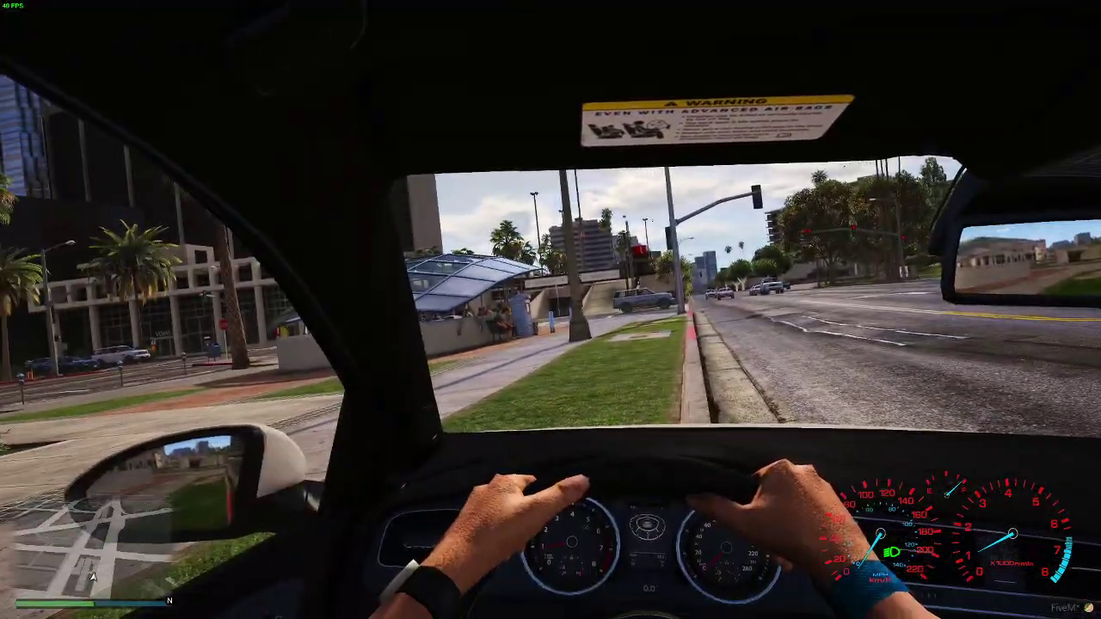
{"action": "type", "text": "v"}
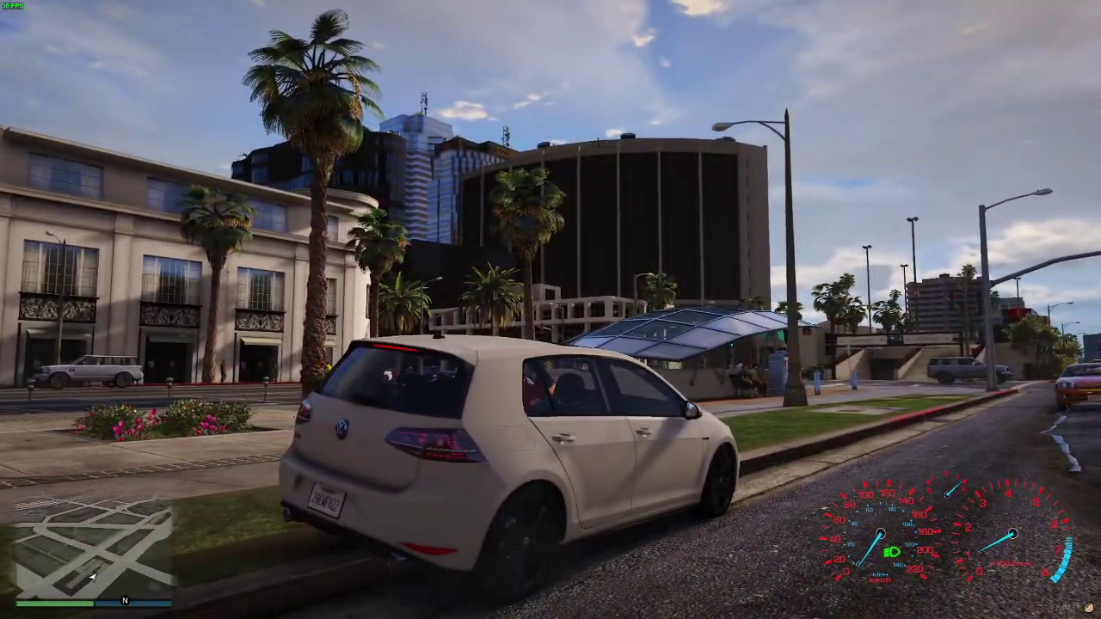
{"action": "key", "text": "f"}
{"action": "key", "text": "w"}
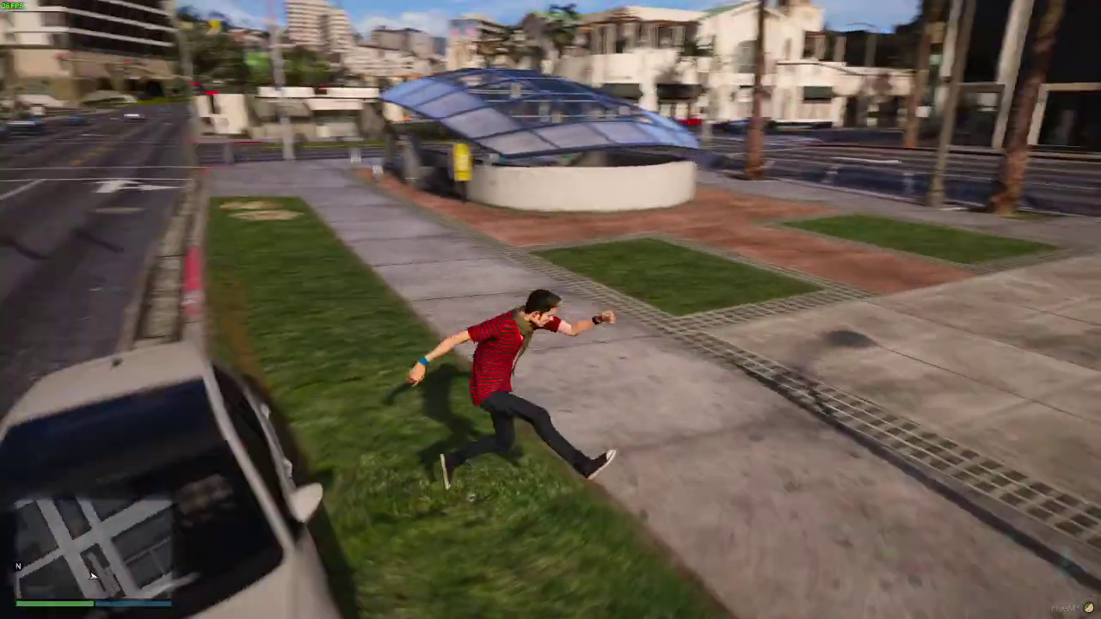
- Spawn the Aston Martin through the chat and get out of it beside the curb
{"action": "key", "text": "t"}
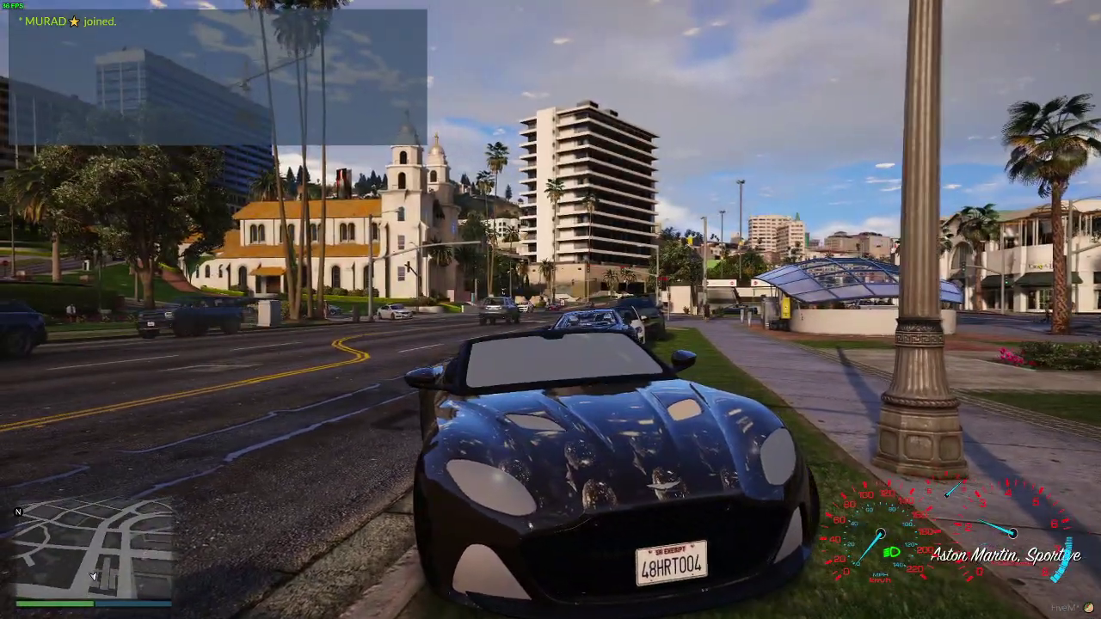
{"action": "key", "text": "w"}
{"action": "key", "text": "f"}
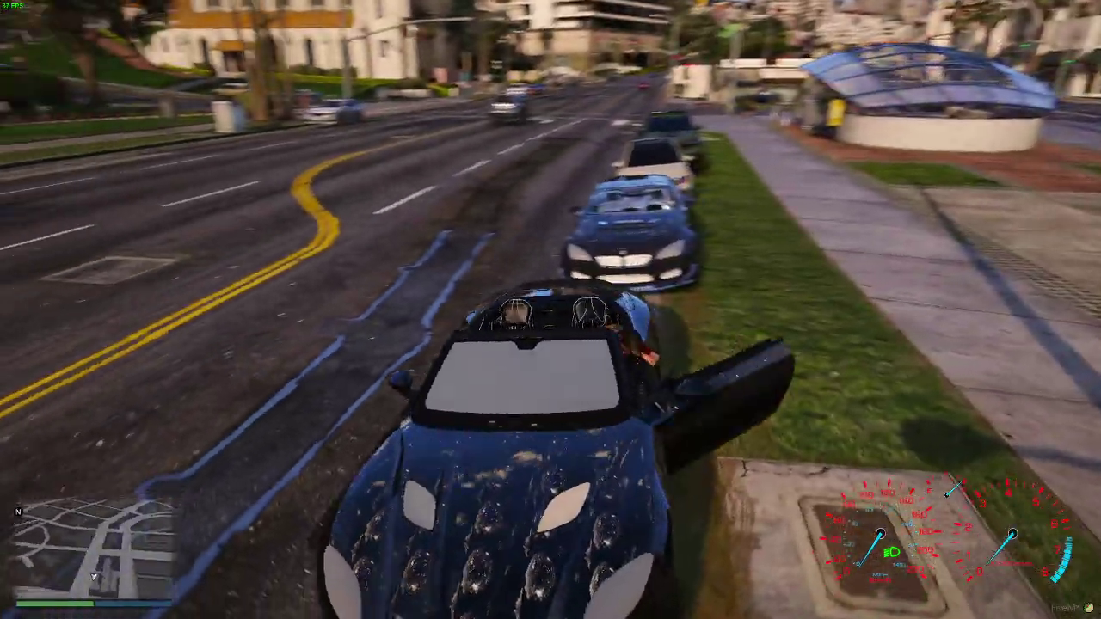
- Walk along the sidewalk and examine the row of spawned cars from the Aston Martin to the green pickup
{"action": "key", "text": "w"}
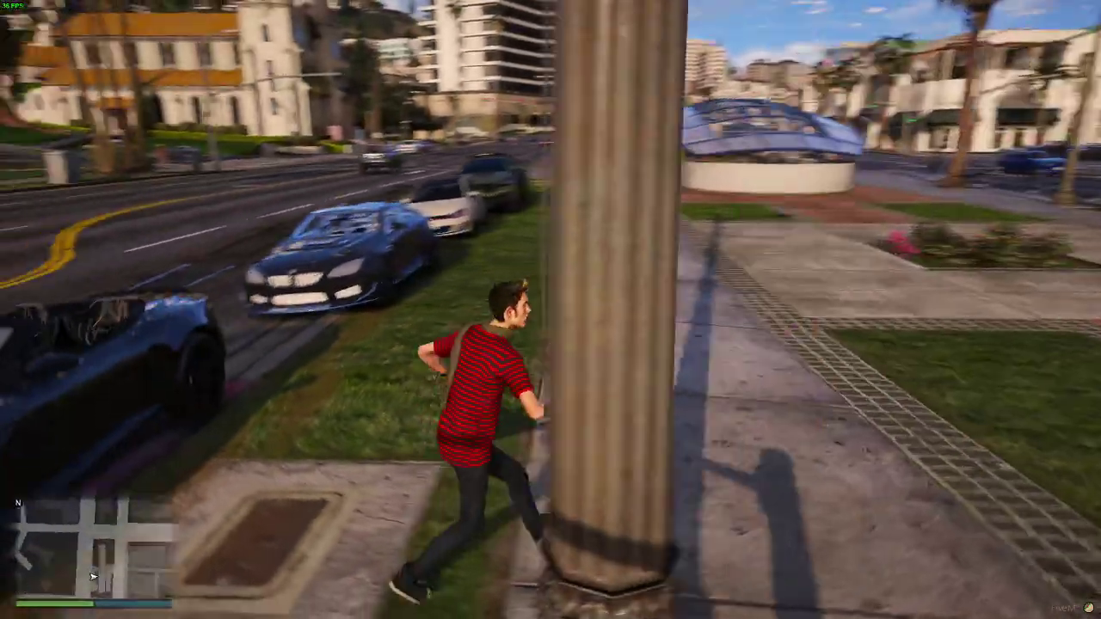
{"action": "key", "text": "w"}
{"action": "key", "text": "w"}
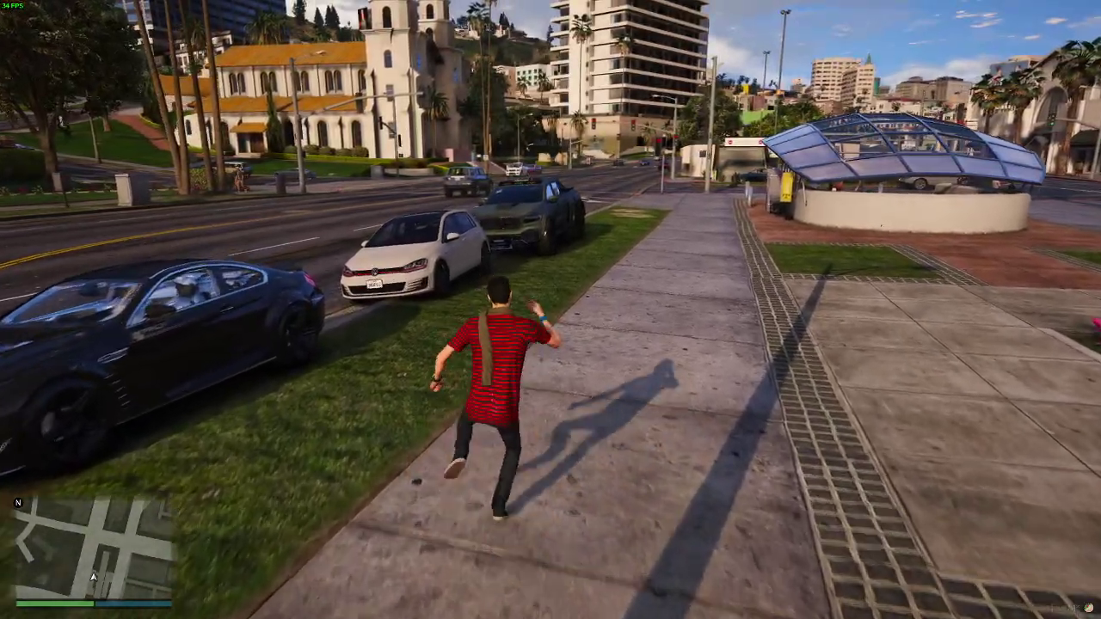
{"action": "key", "text": "w"}
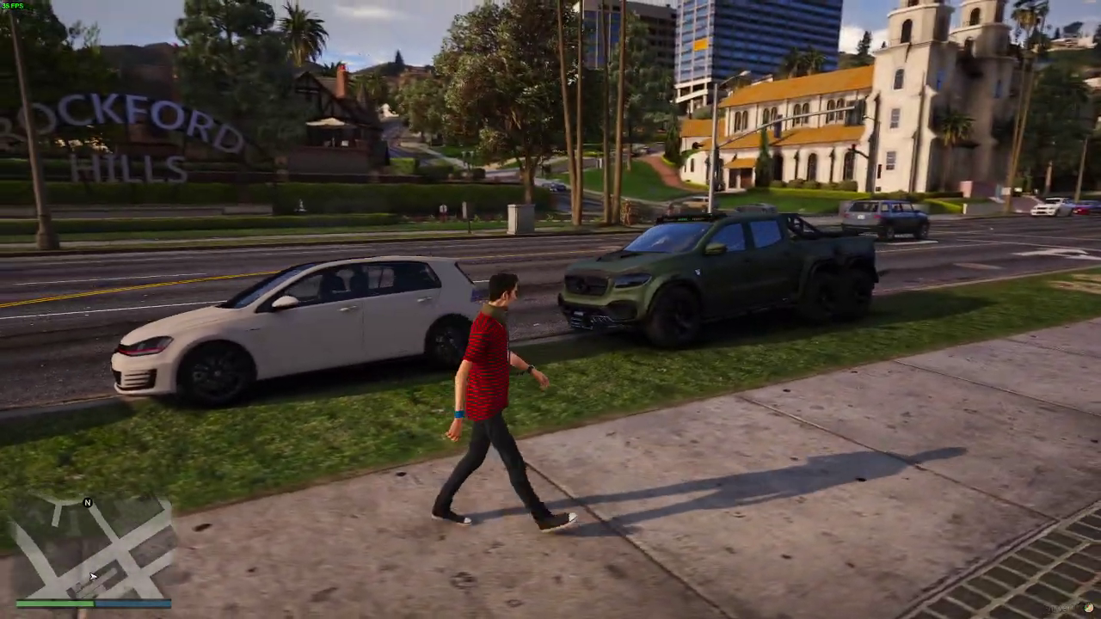
{"action": "key", "text": "w"}
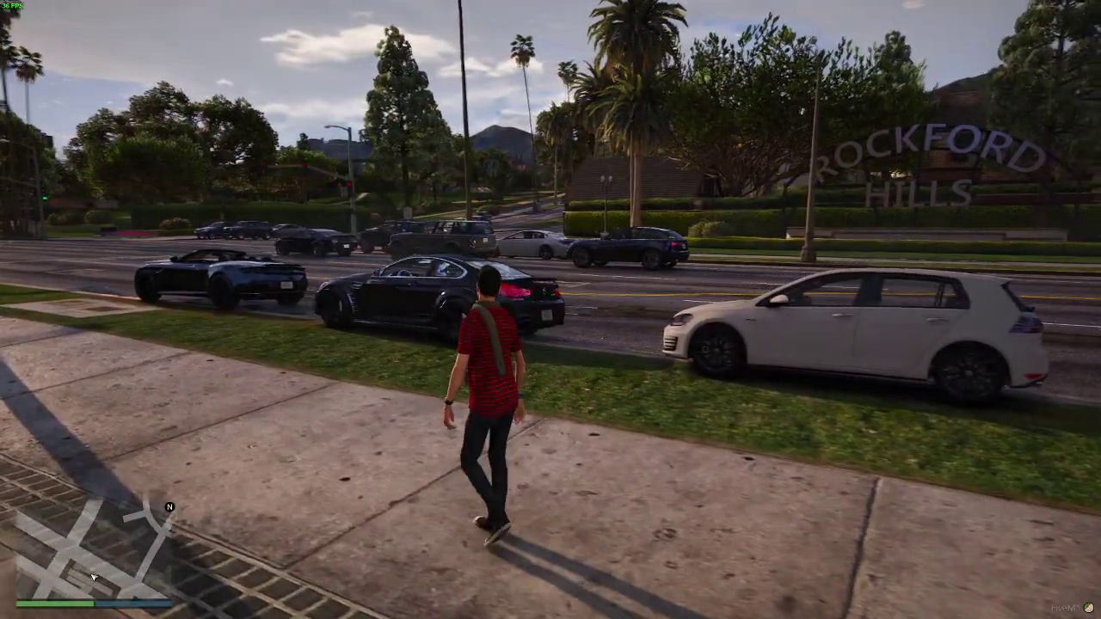
{"action": "key", "text": "w"}
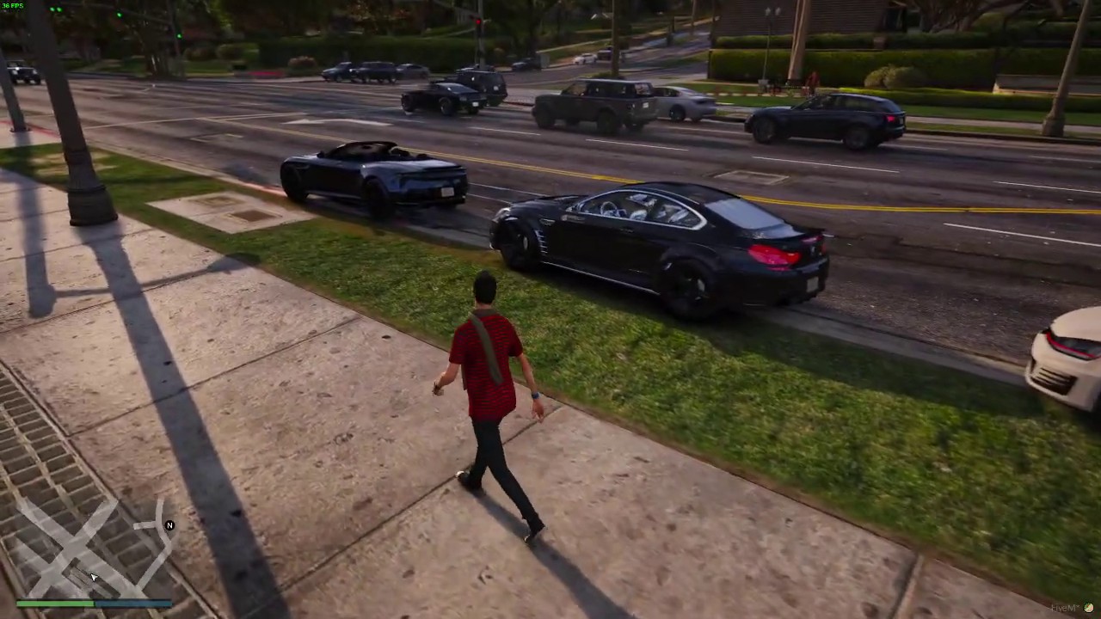
{"action": "key", "text": "w"}
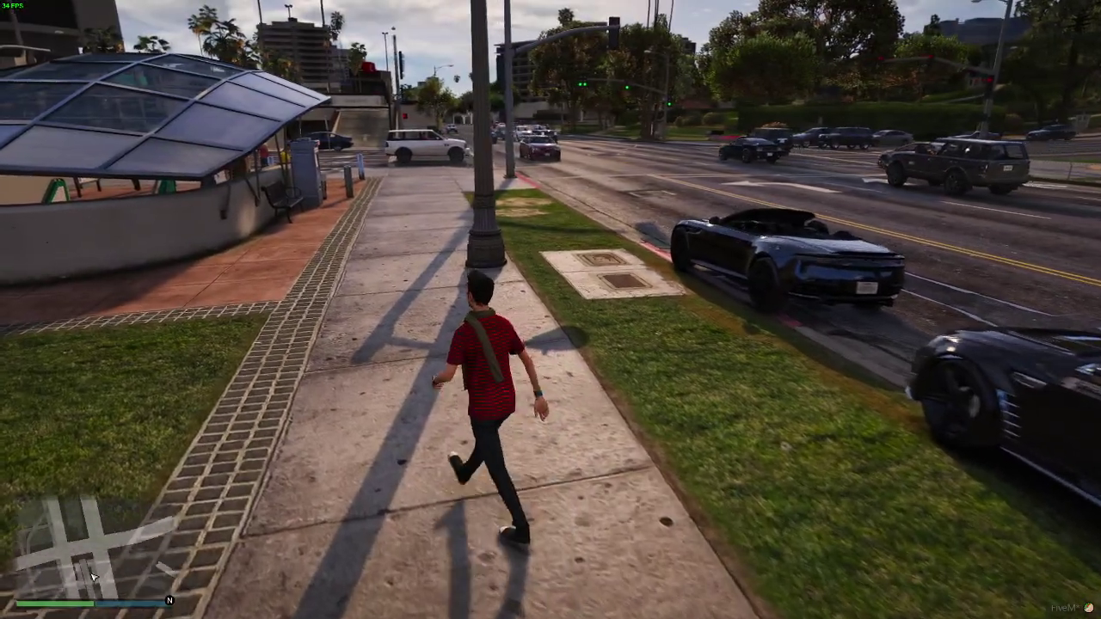
{"action": "key", "text": "w"}
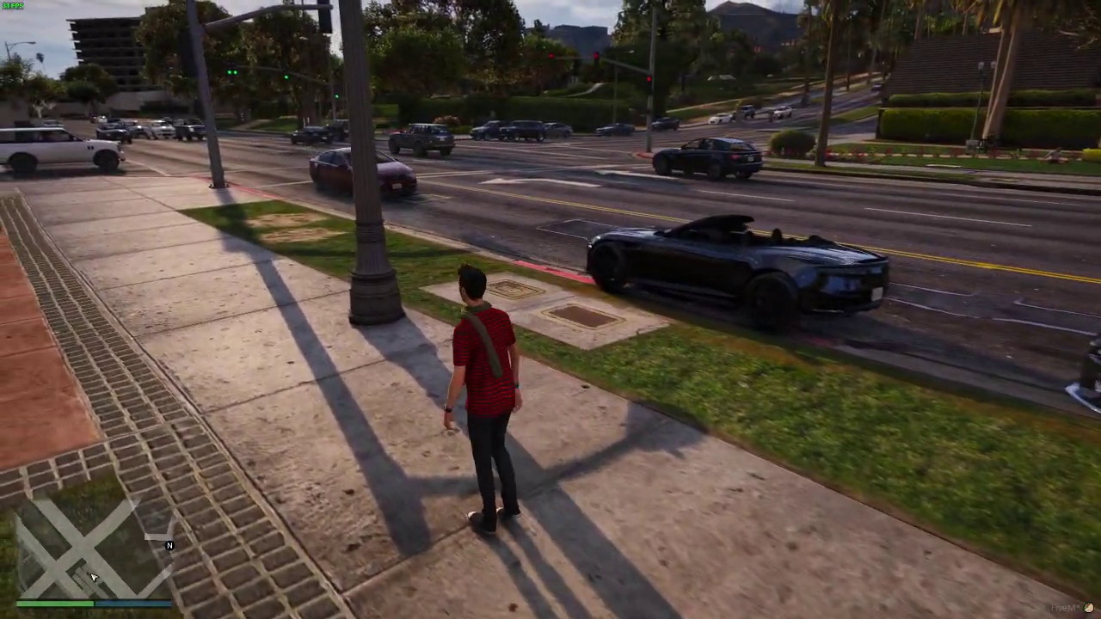
{"action": "key", "text": "w"}
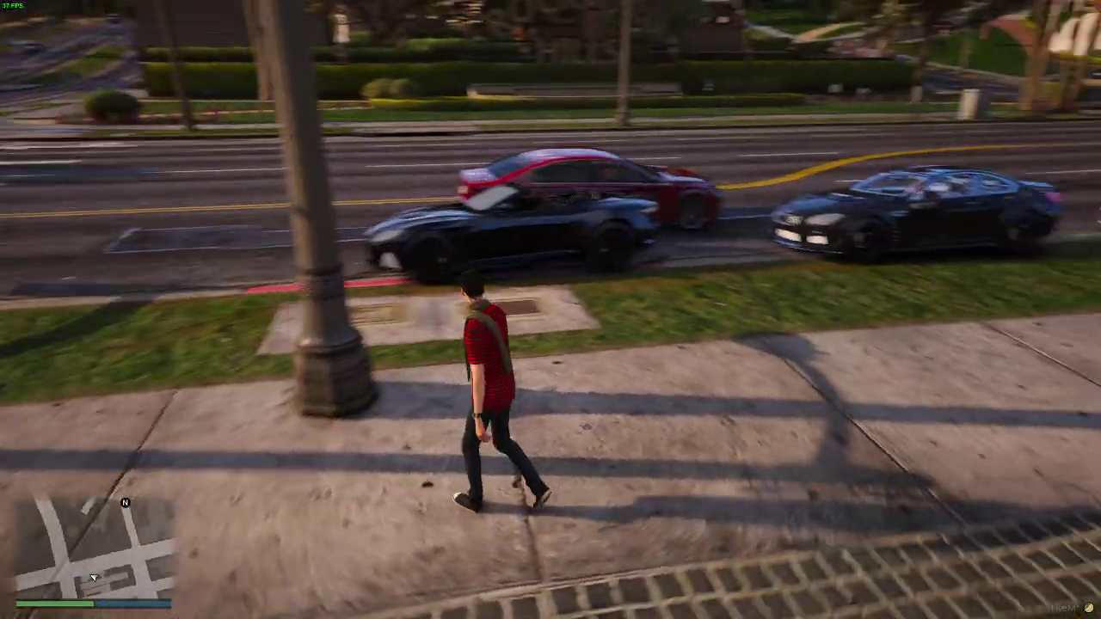
{"action": "key", "text": "w"}
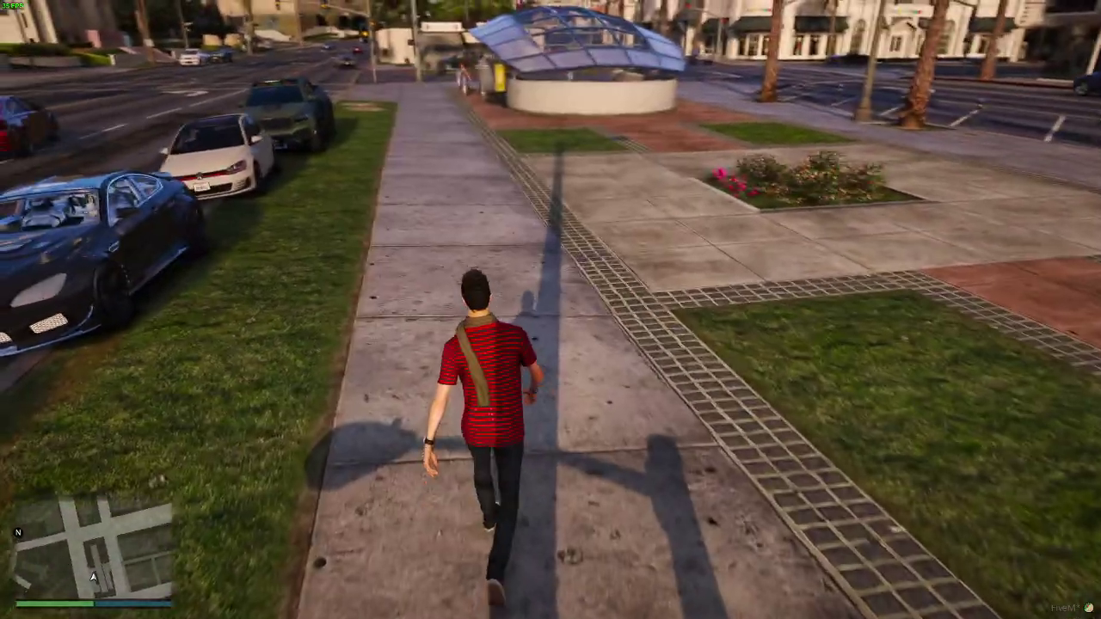
{"action": "key", "text": "w"}
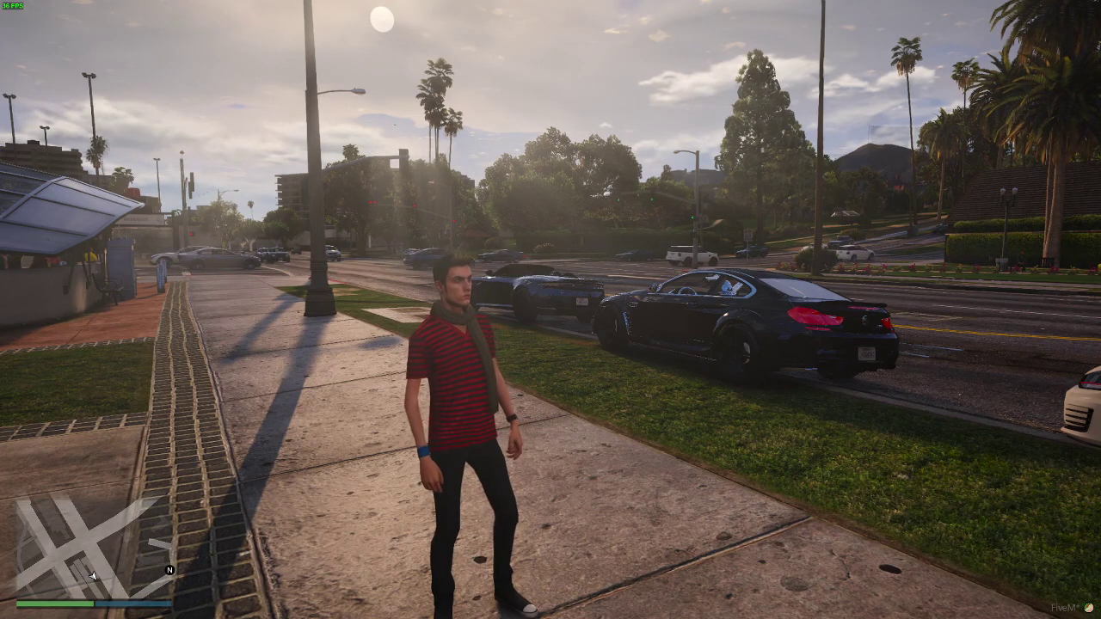
{"action": "key", "text": "w"}
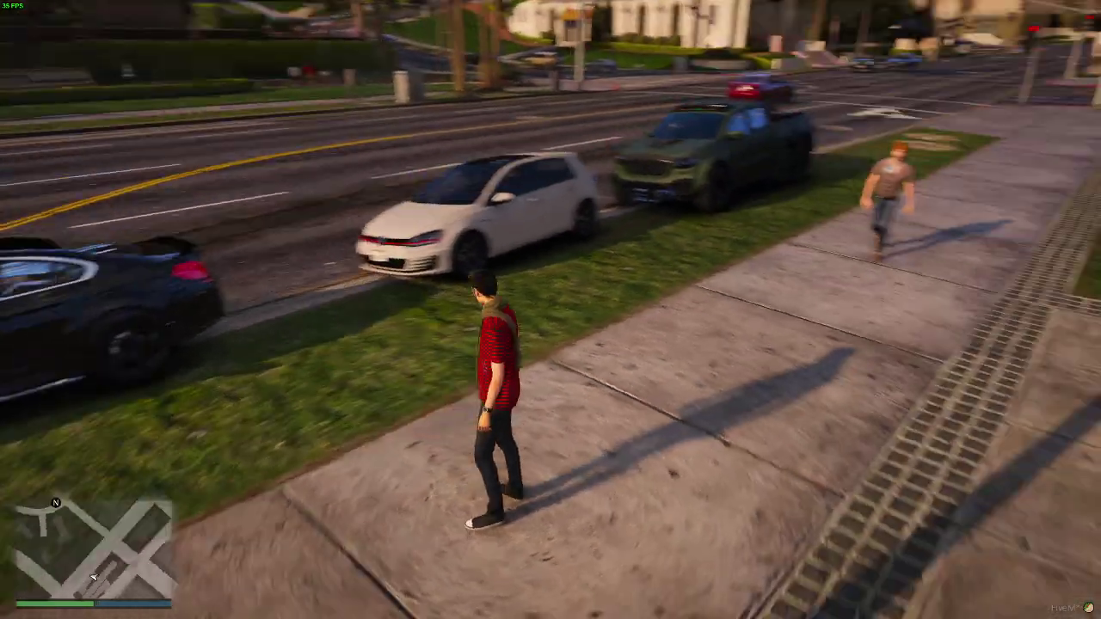
{"action": "key", "text": "w"}
{"action": "key", "text": "w"}
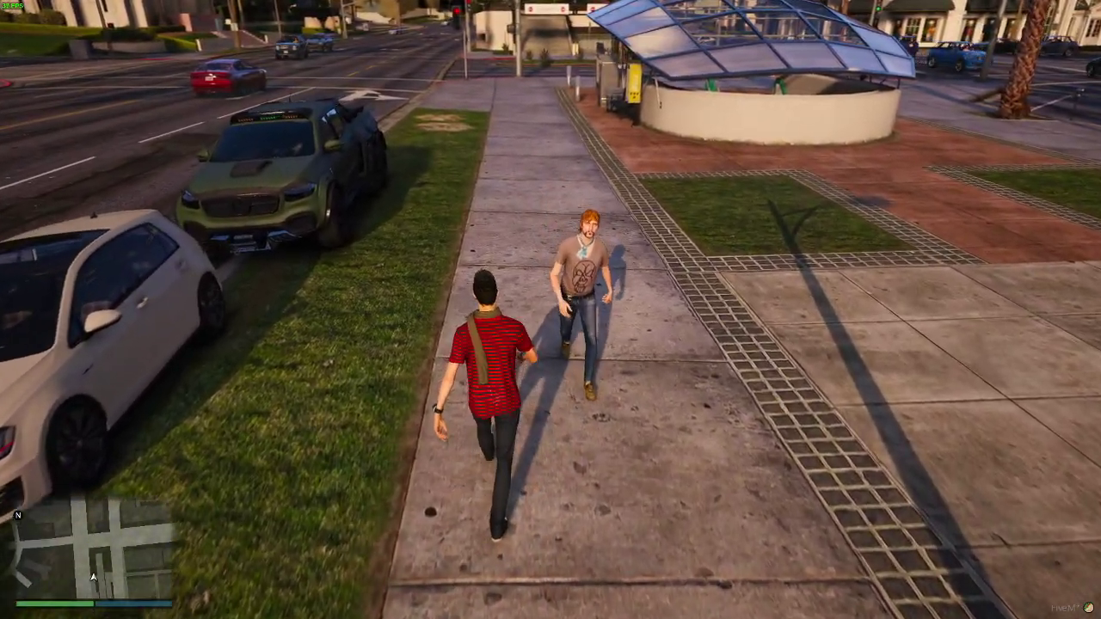